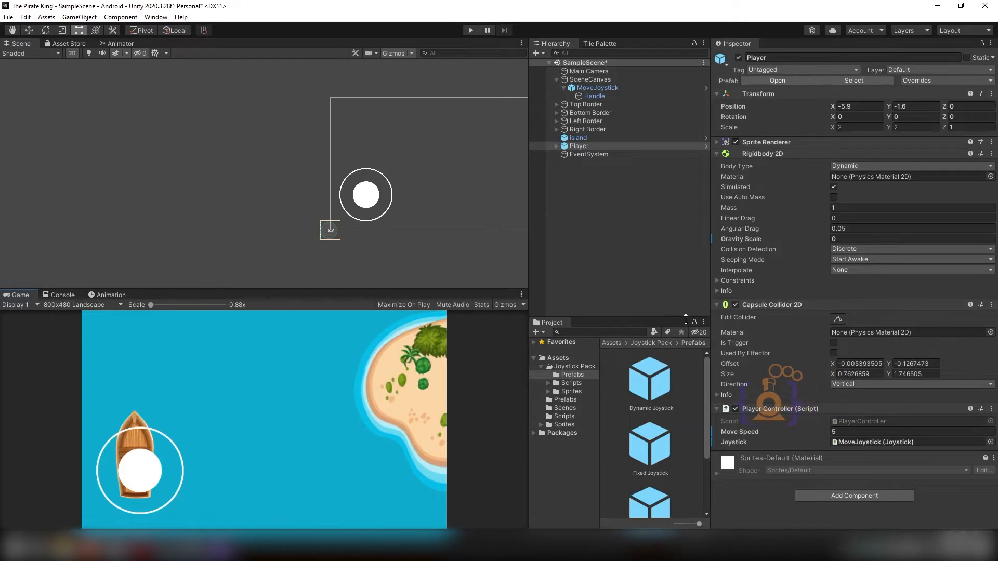
Set the Player prefab's X and Y scale to 1 and return to the scene
{"action": "left_click", "coordinate": [565, 401]}
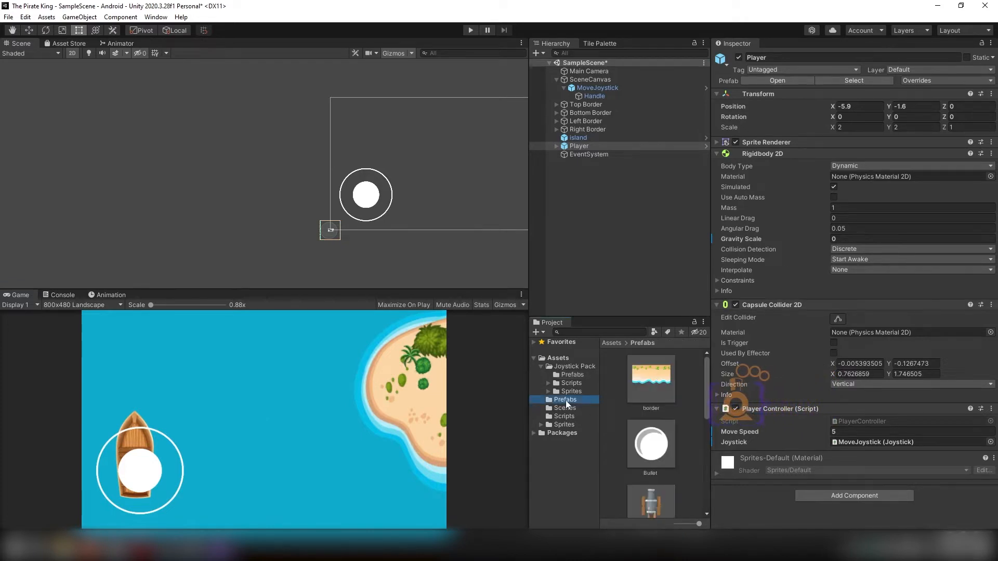
{"action": "scroll", "coordinate": [672, 440], "scroll_direction": "down", "scroll_amount": 5}
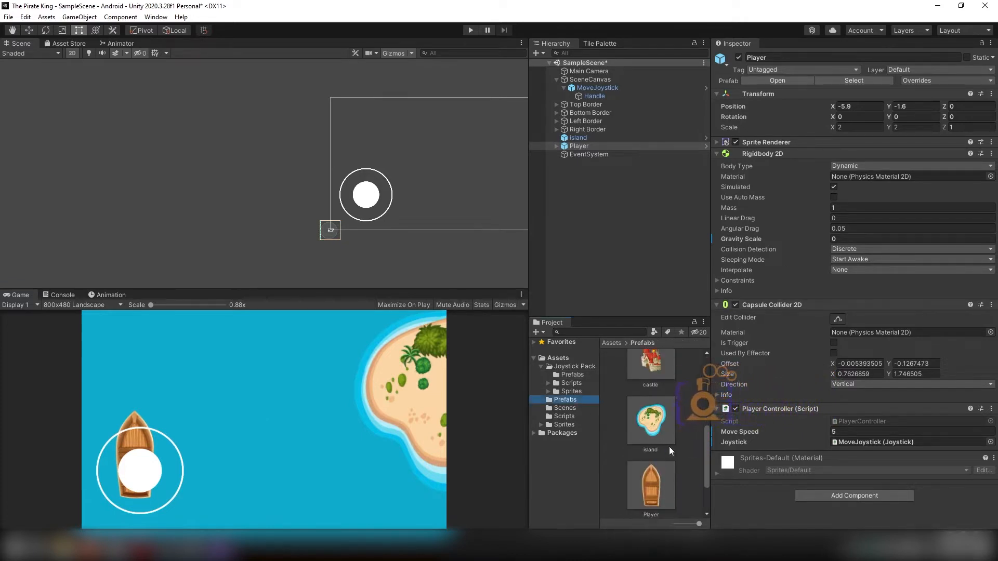
{"action": "double_click", "coordinate": [651, 451]}
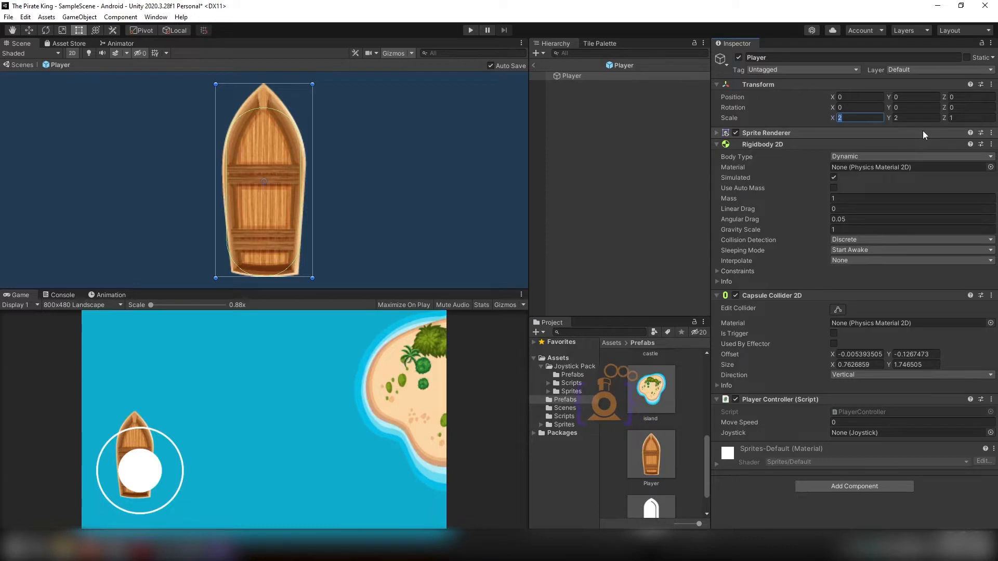
{"action": "type", "text": "1"}
{"action": "key", "text": "Tab"}
{"action": "type", "text": "1"}
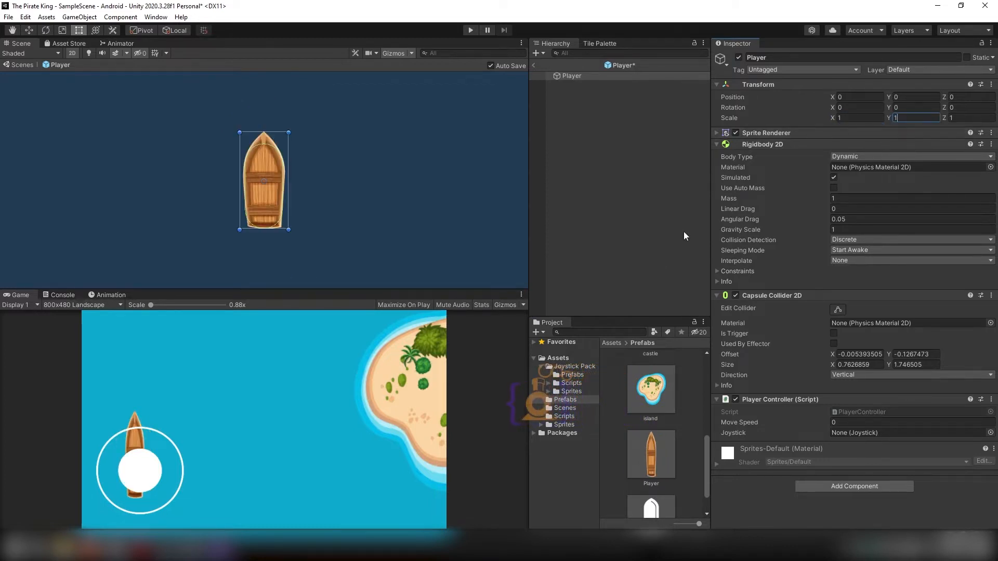
{"action": "left_click", "coordinate": [534, 65]}
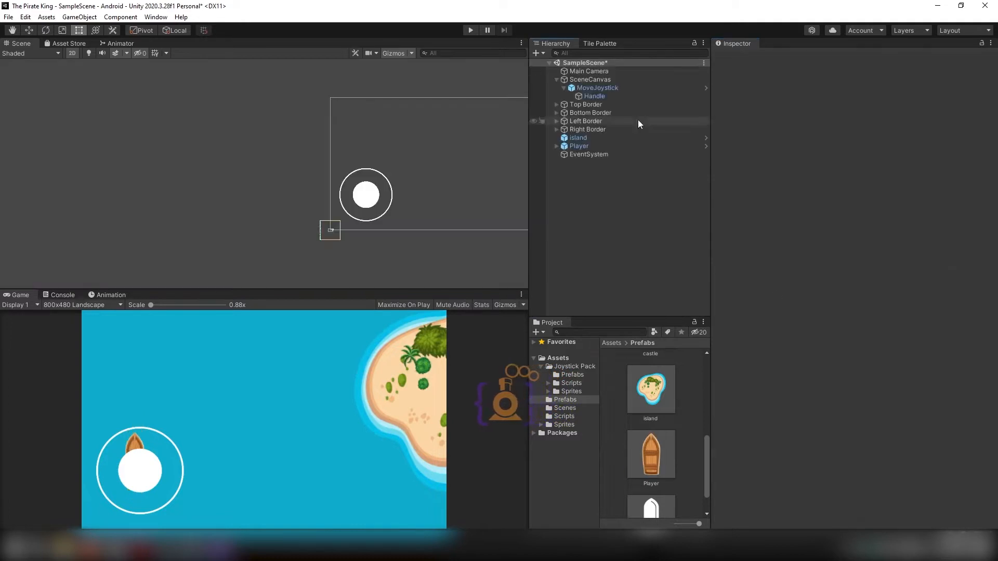
Change the MoveJoystick image color to red (DE4B4B)
{"action": "left_click", "coordinate": [594, 89]}
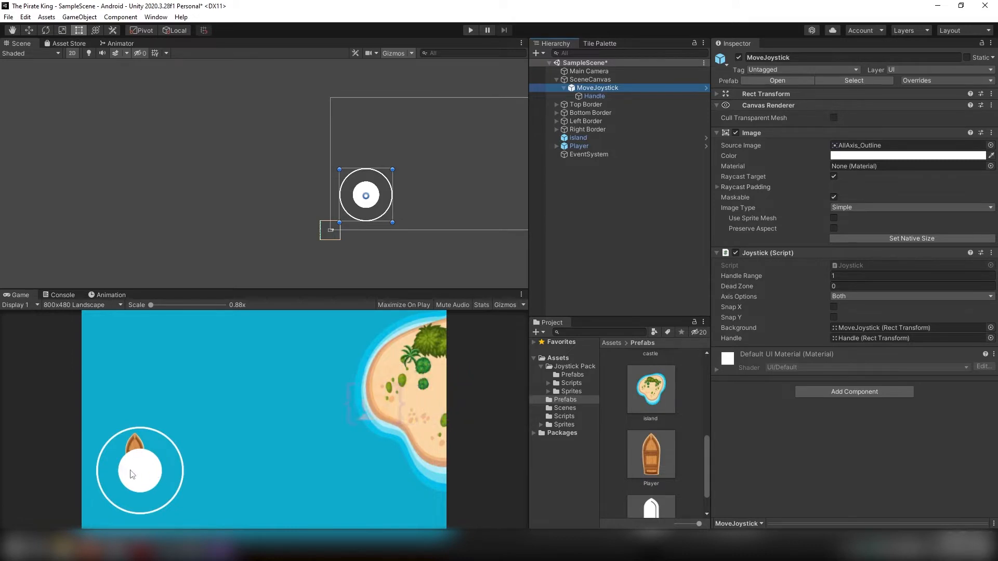
{"action": "left_click", "coordinate": [892, 157]}
{"action": "mouse_move", "coordinate": [939, 223]}
{"action": "left_mouse_down"}
{"action": "mouse_move", "coordinate": [953, 219]}
{"action": "mouse_move", "coordinate": [943, 215]}
{"action": "left_mouse_up"}
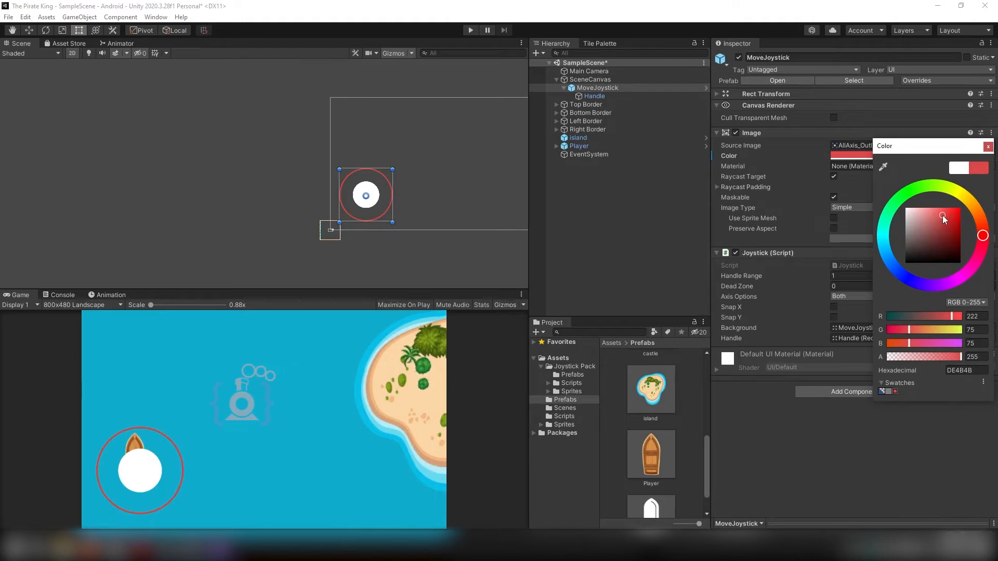
{"action": "left_click", "coordinate": [988, 147]}
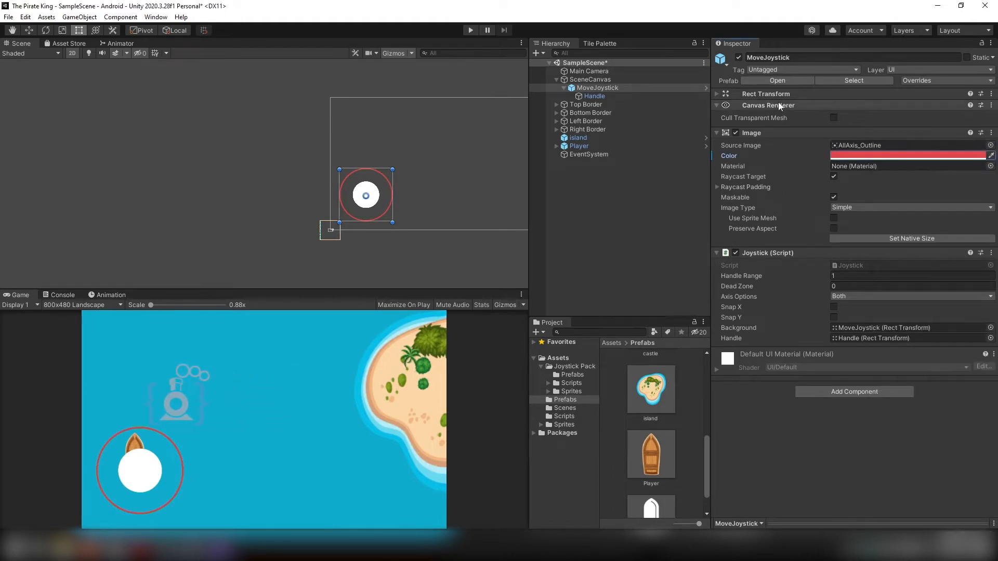
Change the joystick Handle's image color to green (569D35)
{"action": "left_click", "coordinate": [595, 97]}
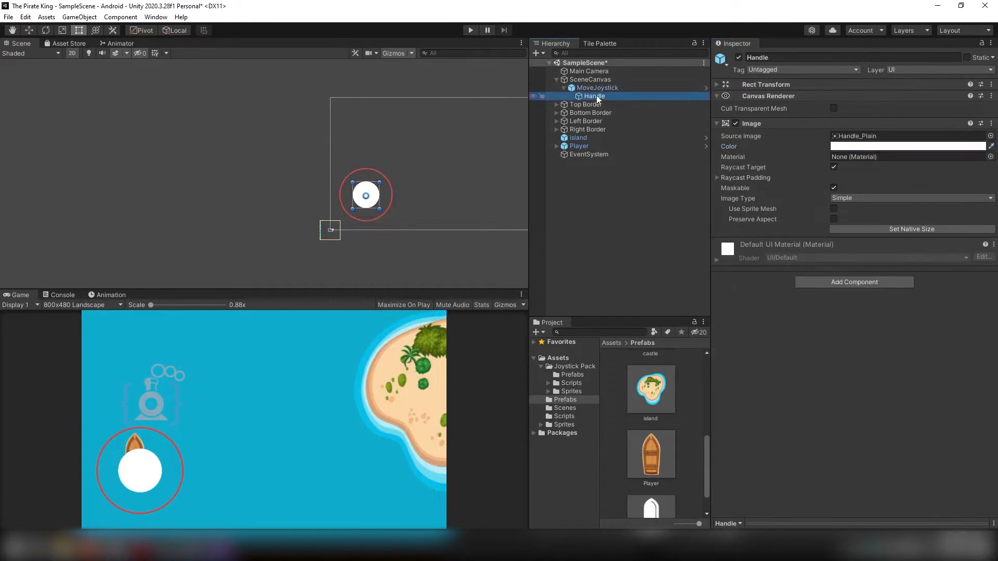
{"action": "left_click", "coordinate": [863, 146]}
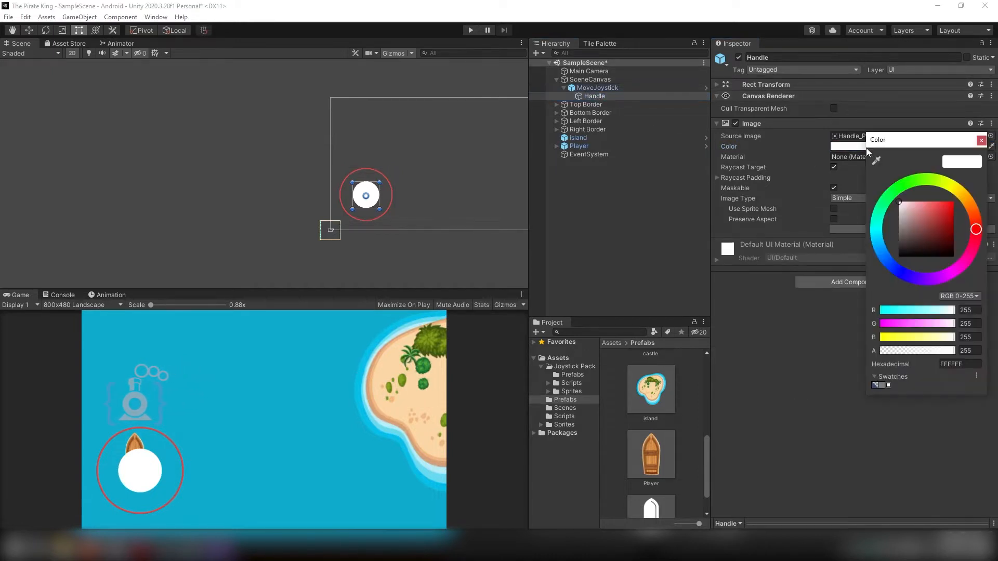
{"action": "left_click", "coordinate": [919, 181]}
{"action": "left_click", "coordinate": [936, 223]}
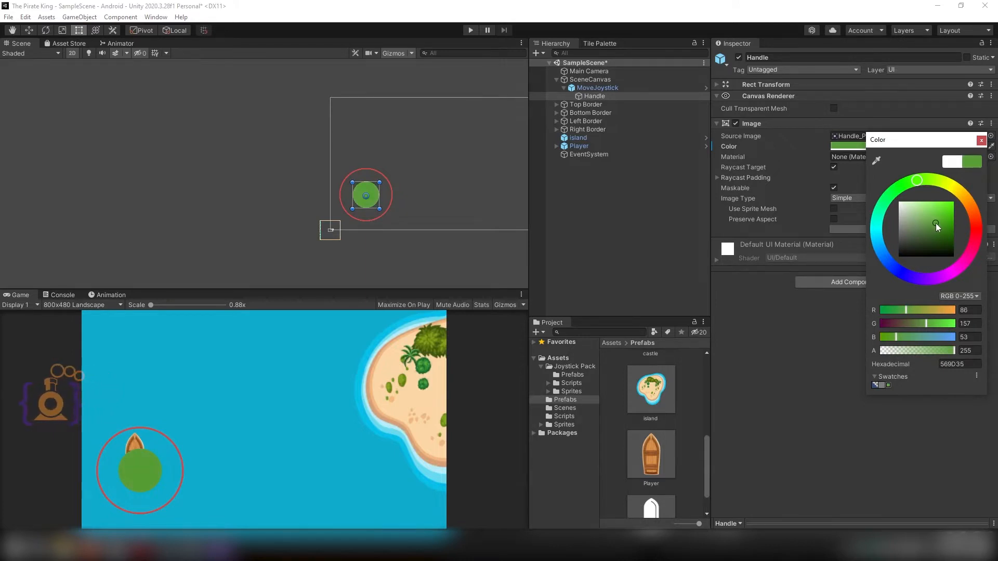
Restore the image color of the Handle and MoveJoystick to white
{"action": "left_click", "coordinate": [903, 145]}
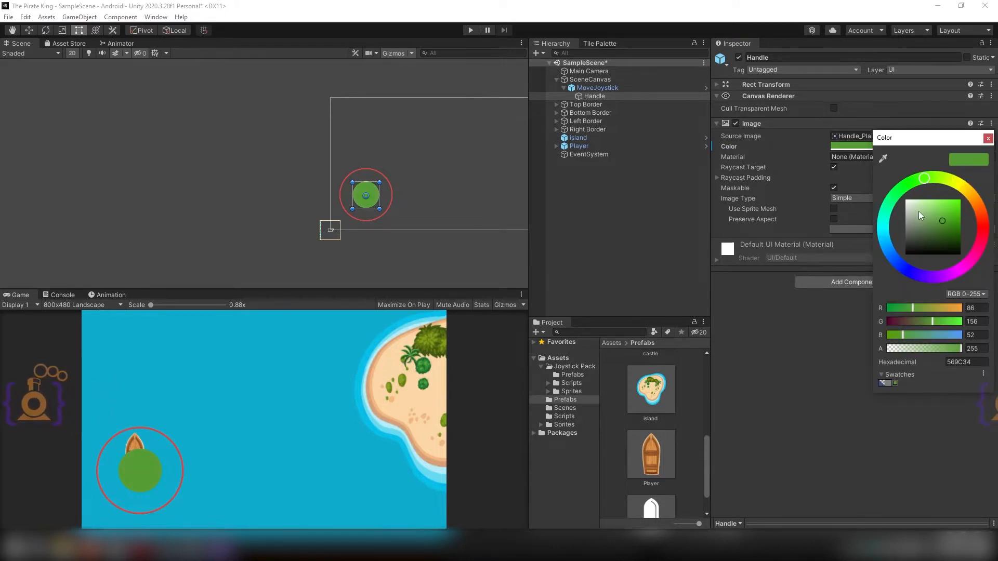
{"action": "left_click_drag", "start_coordinate": [919, 212], "coordinate": [898, 194]}
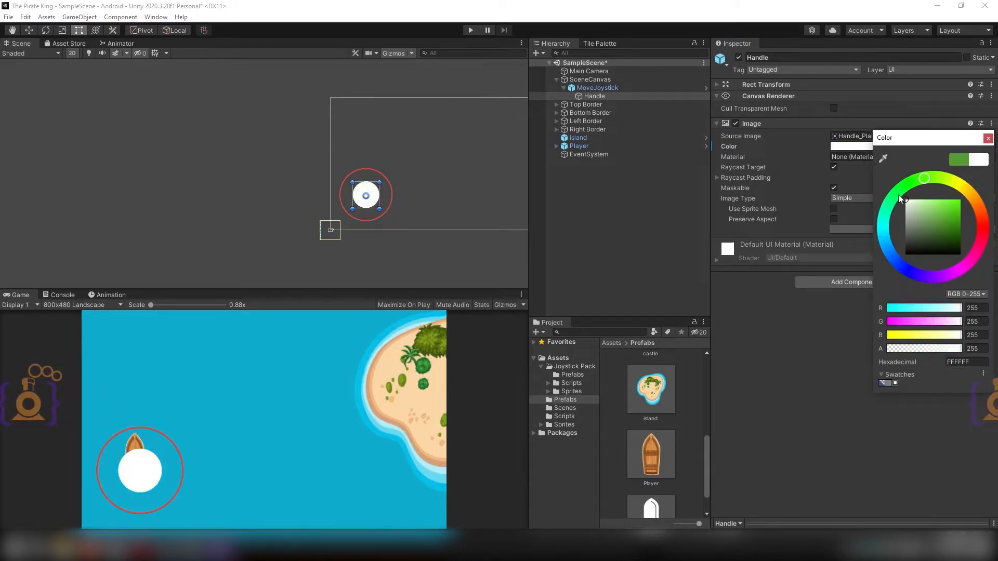
{"action": "left_click", "coordinate": [988, 139]}
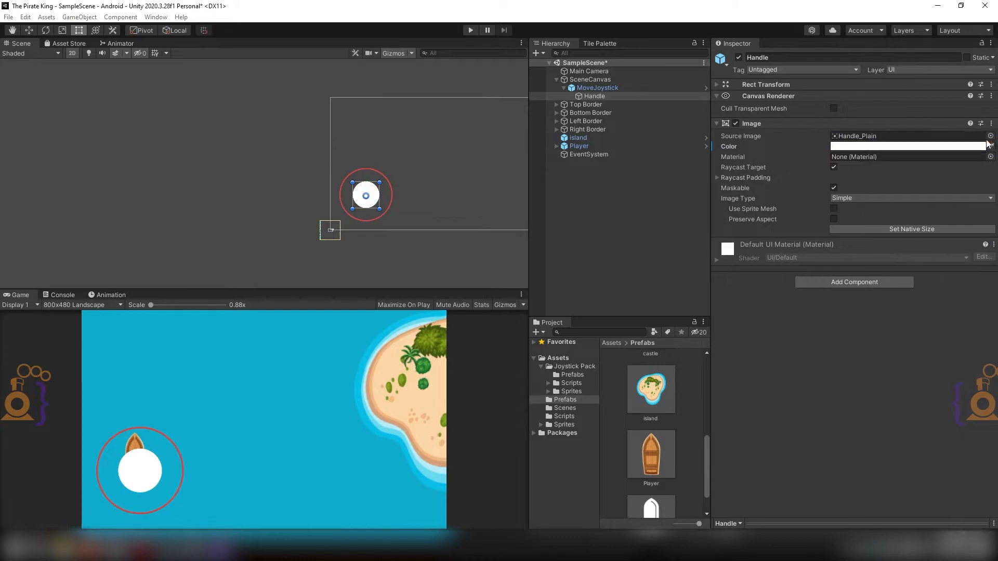
{"action": "left_click", "coordinate": [591, 88]}
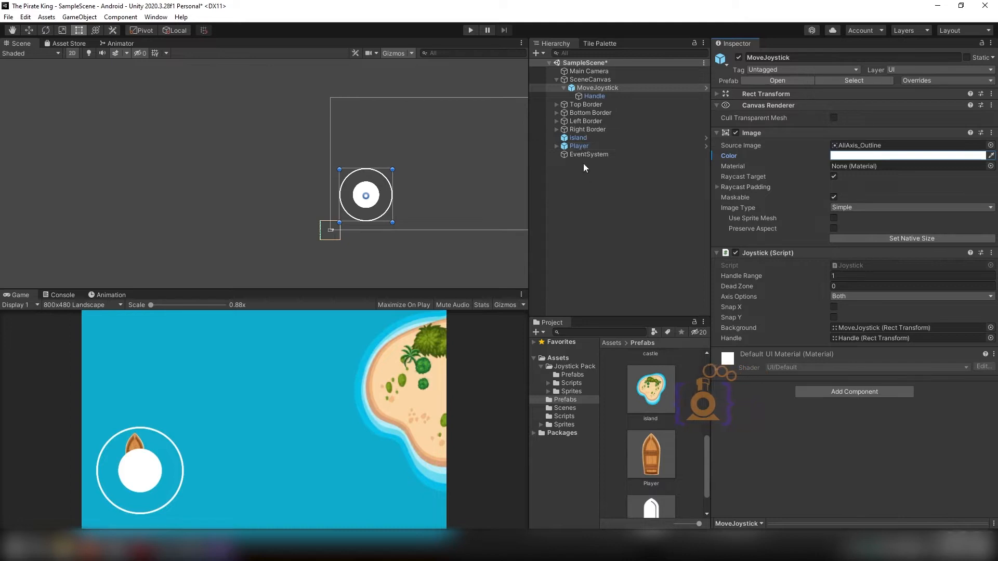
Create an empty child object named CenterPartical under Player
{"action": "double_click", "coordinate": [576, 145]}
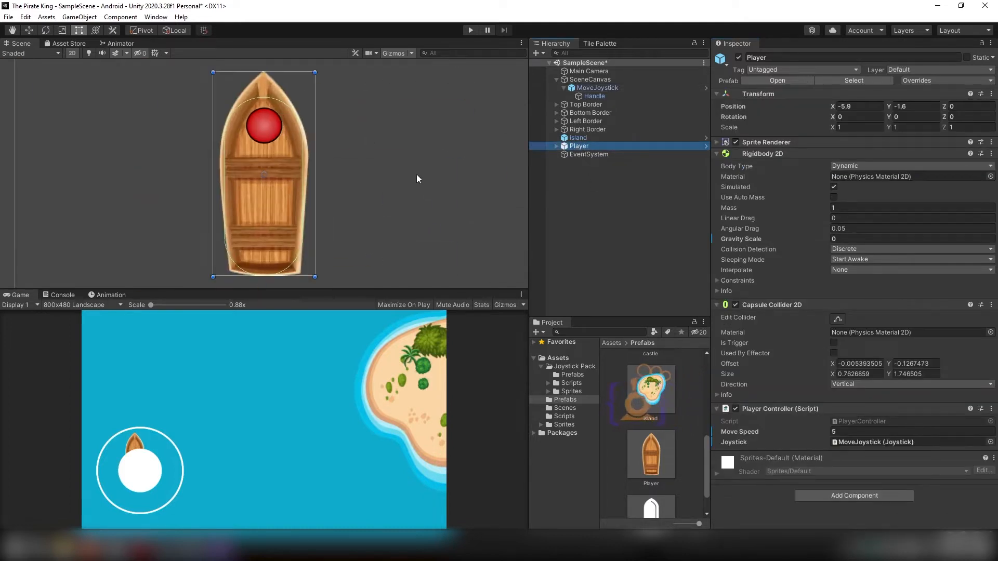
{"action": "left_click", "coordinate": [558, 147]}
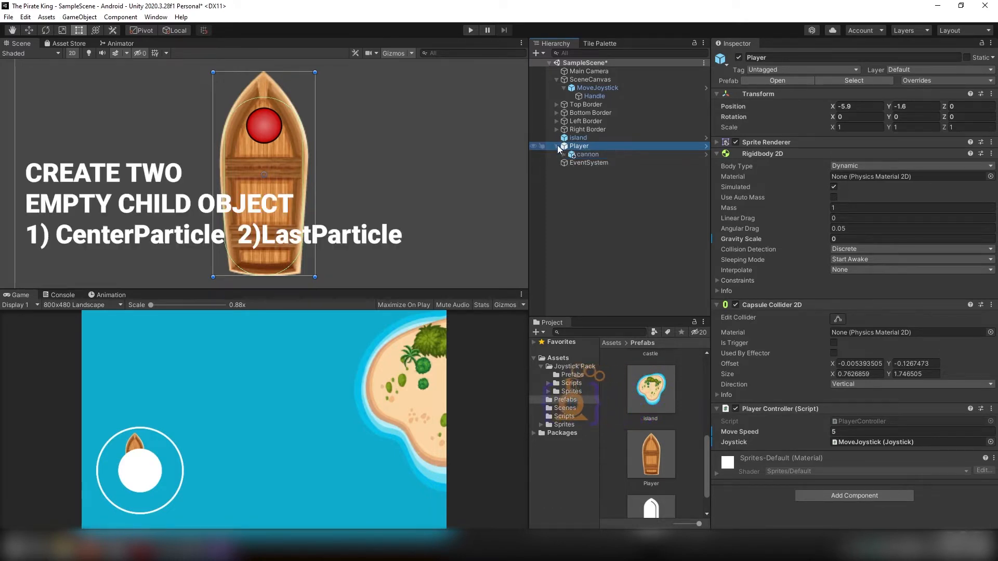
{"action": "left_click", "coordinate": [558, 147]}
{"action": "right_click", "coordinate": [580, 148]}
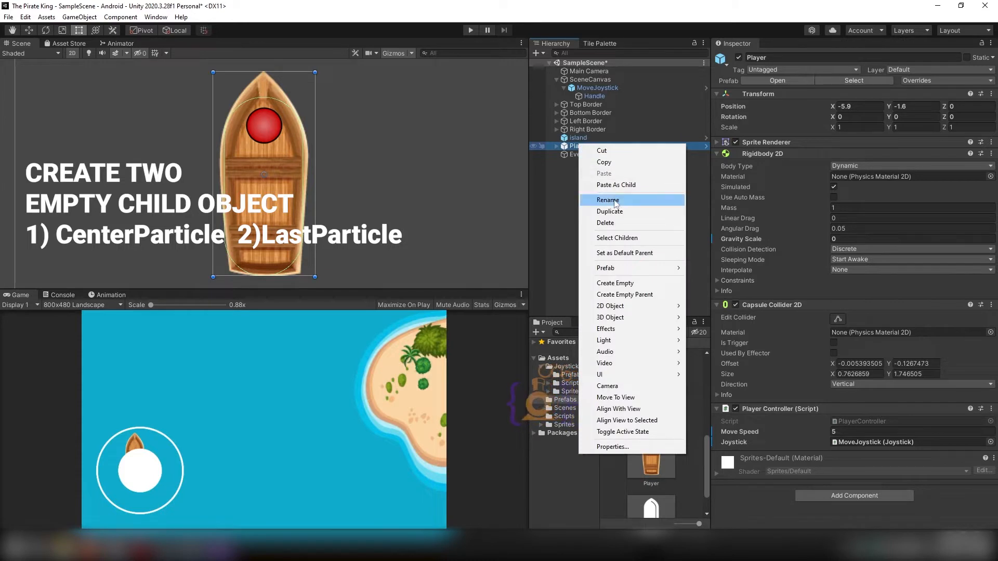
{"action": "left_click", "coordinate": [627, 285]}
Create a second empty child object under Player and name it LastPartical
{"action": "left_click", "coordinate": [579, 146]}
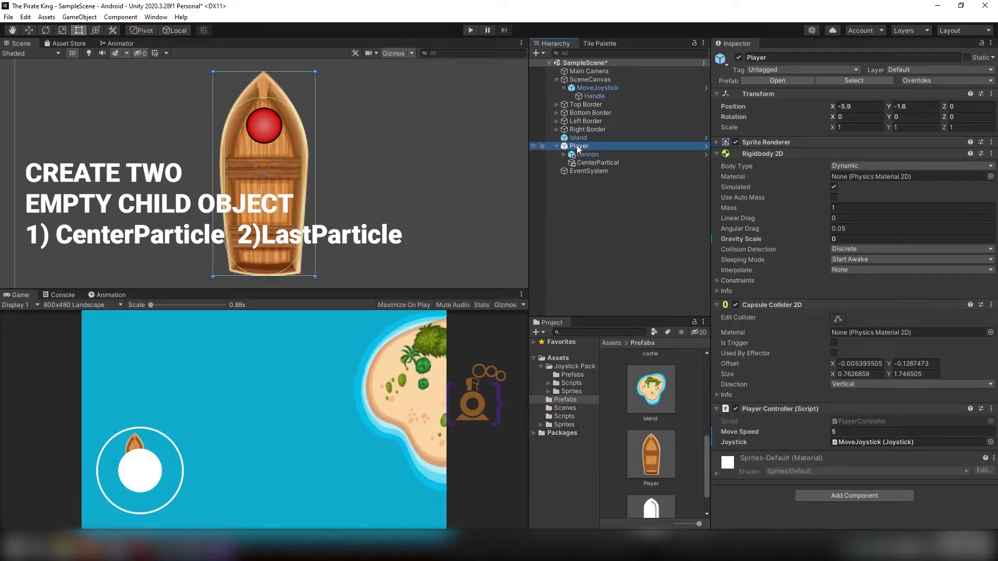
{"action": "right_click", "coordinate": [579, 147]}
{"action": "left_click", "coordinate": [616, 284]}
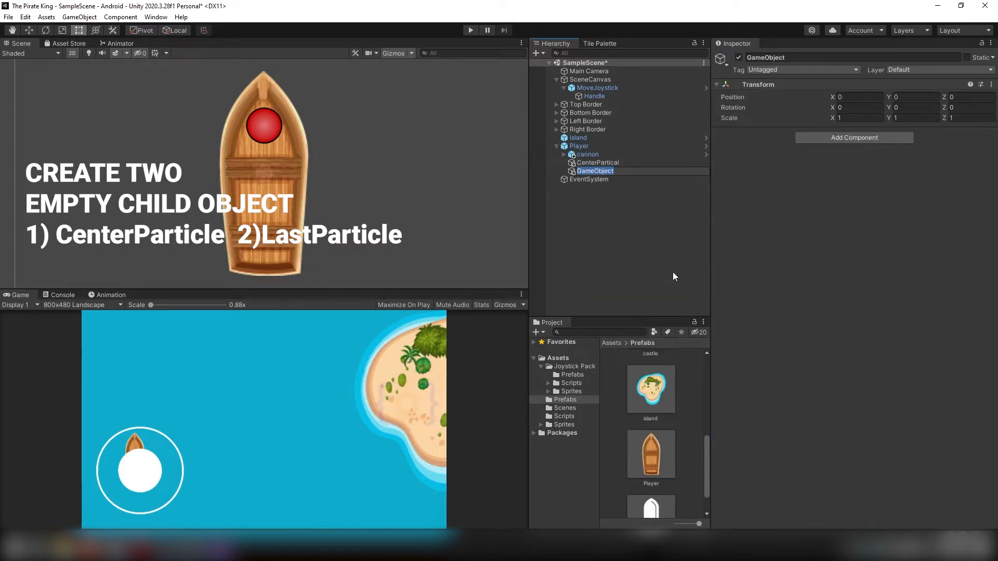
{"action": "type", "text": "LastPartical"}
{"action": "key", "text": "Return"}
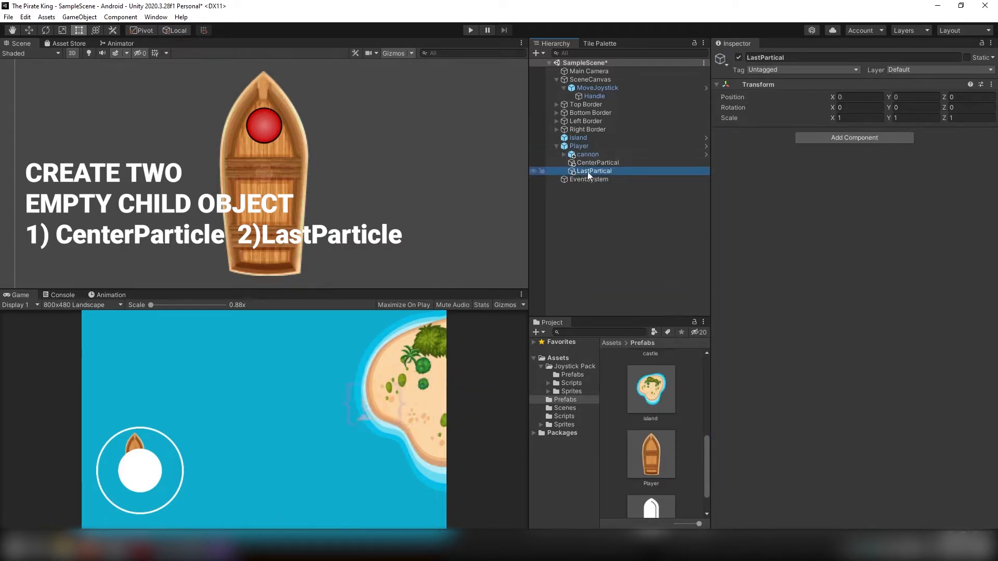
Activate the Move tool, try shifting CenterPartical sideways off the boat to about X 0.949, and undo the move
{"action": "left_click", "coordinate": [589, 163]}
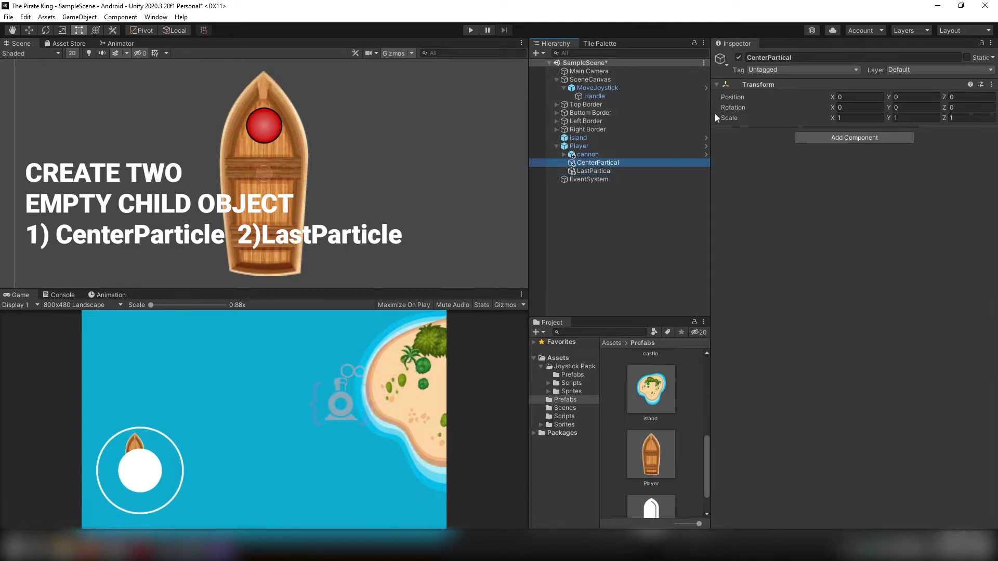
{"action": "left_click", "coordinate": [596, 172]}
{"action": "left_click", "coordinate": [596, 163]}
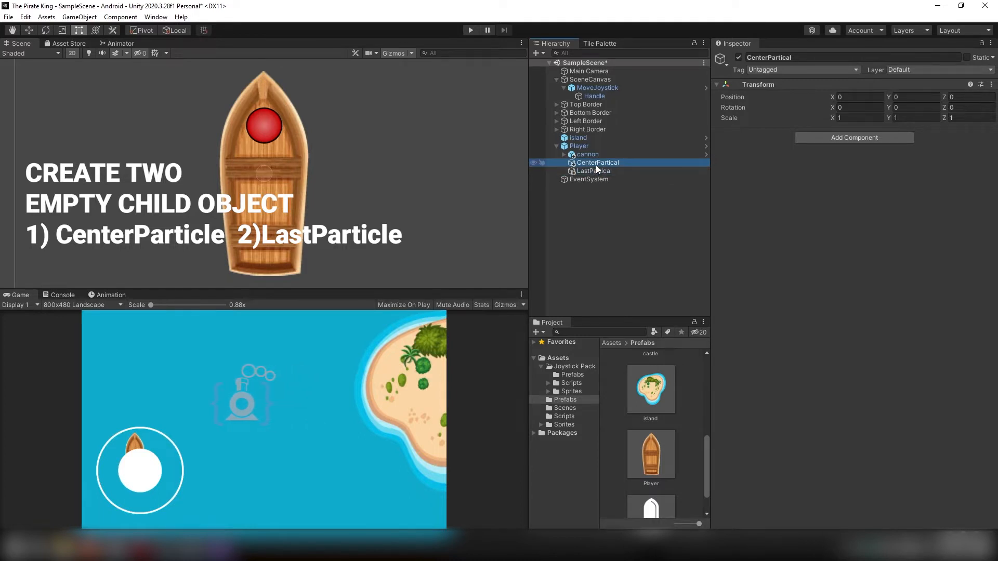
{"action": "left_click", "coordinate": [29, 31]}
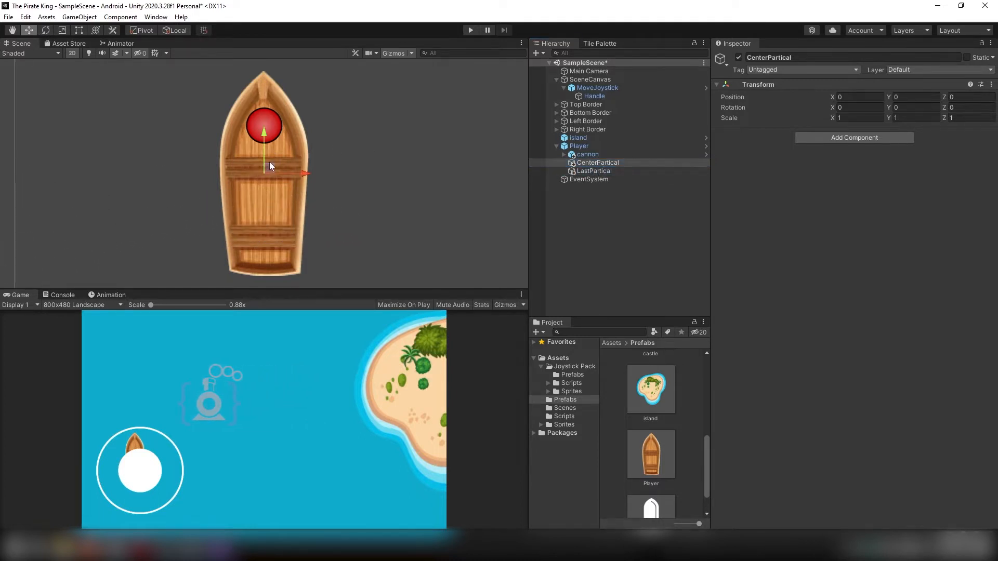
{"action": "left_click_drag", "start_coordinate": [269, 167], "coordinate": [366, 170]}
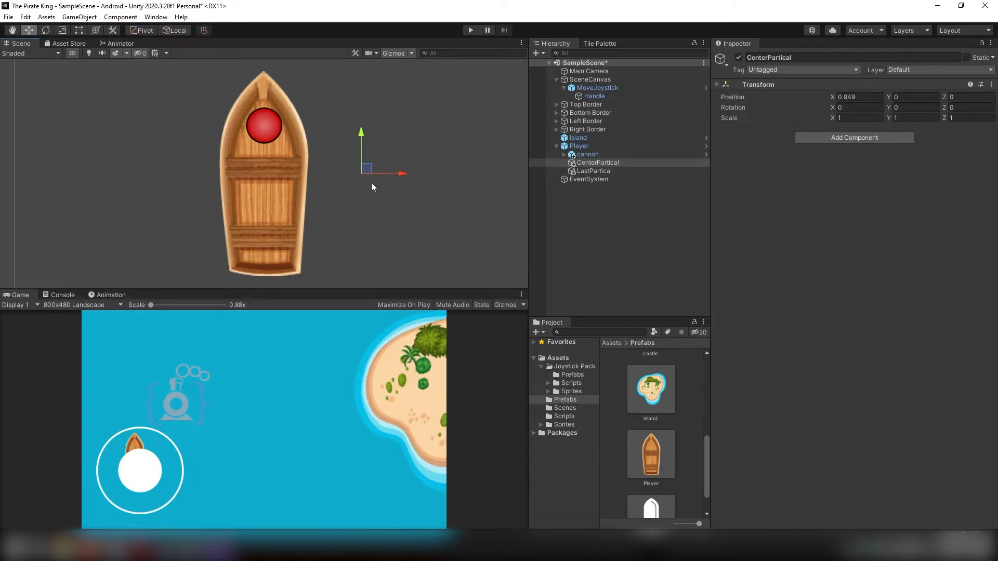
{"action": "key", "text": "ctrl+z"}
Assign a green circular icon to CenterPartical and a yellow circular icon to LastPartical
{"action": "left_click", "coordinate": [596, 163]}
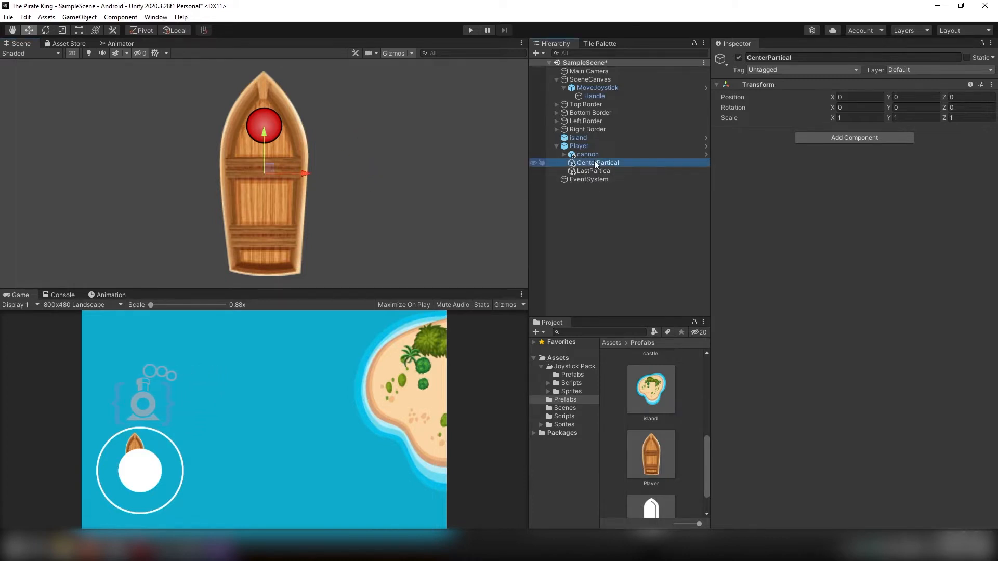
{"action": "left_click", "coordinate": [727, 58]}
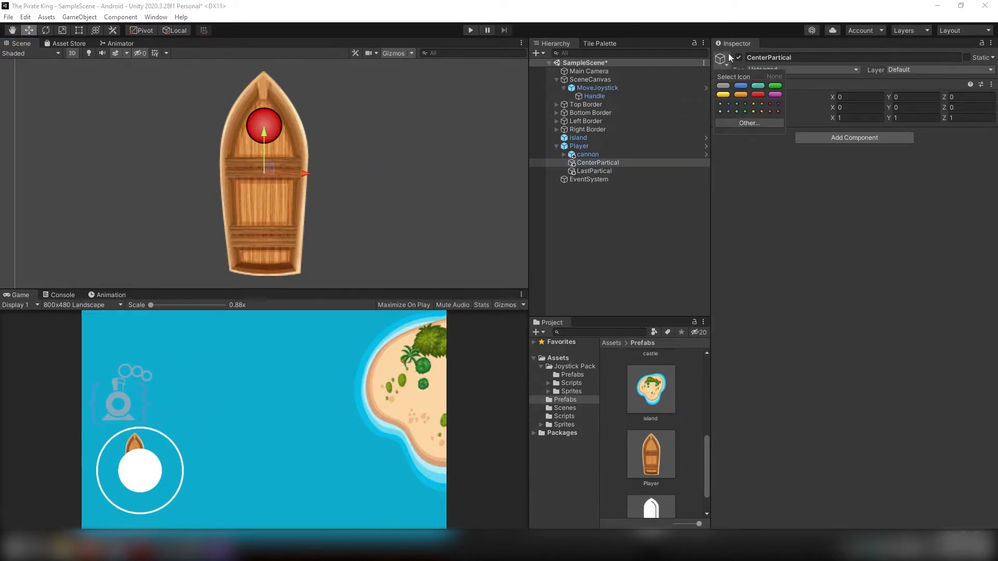
{"action": "left_click", "coordinate": [744, 104]}
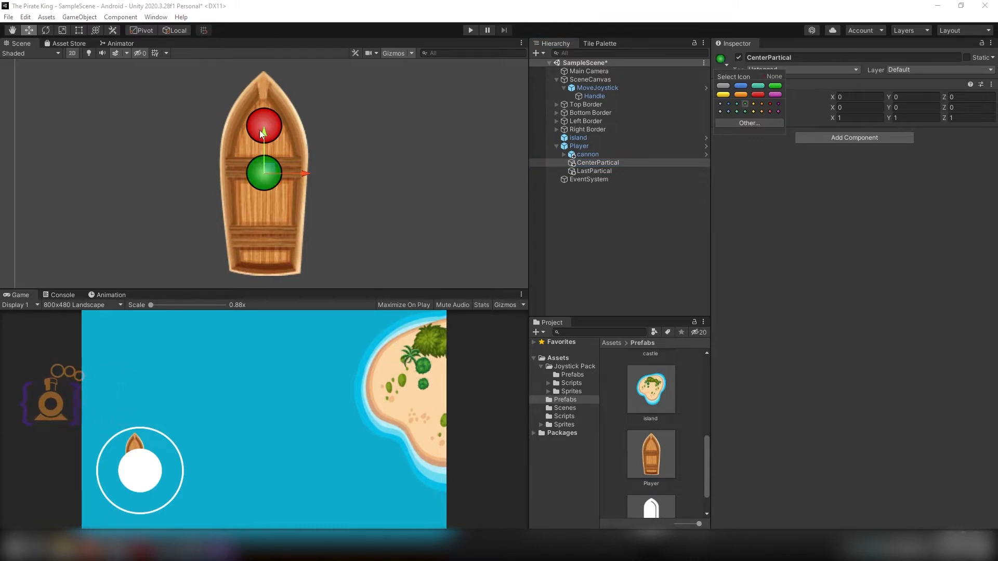
{"action": "left_click", "coordinate": [590, 171]}
{"action": "left_click", "coordinate": [723, 57]}
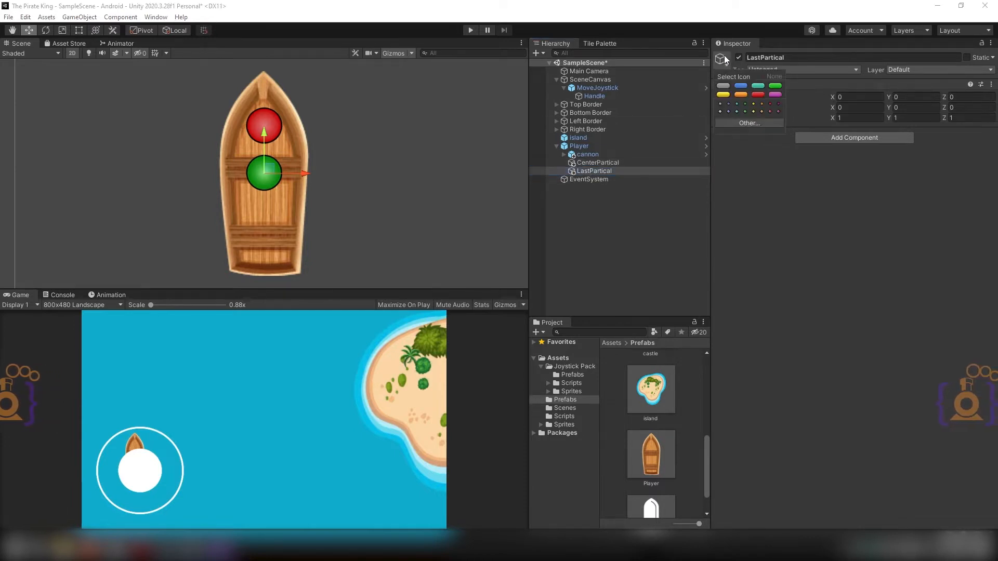
{"action": "left_click", "coordinate": [754, 104]}
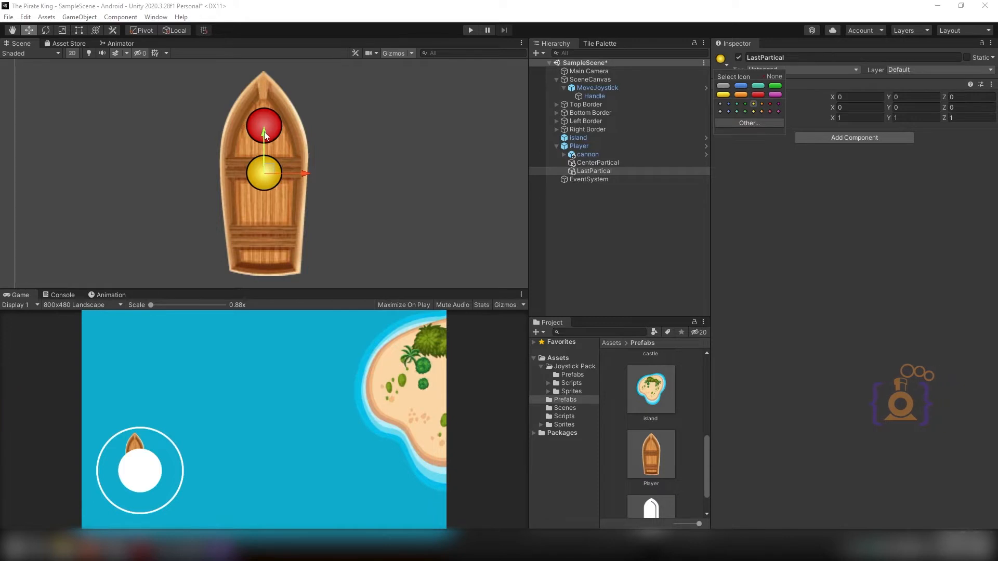
Move LastPartical down to the boat's stern at about Y -0.964 and CenterPartical slightly up to about Y 0.031
{"action": "left_click_drag", "start_coordinate": [265, 136], "coordinate": [263, 230]}
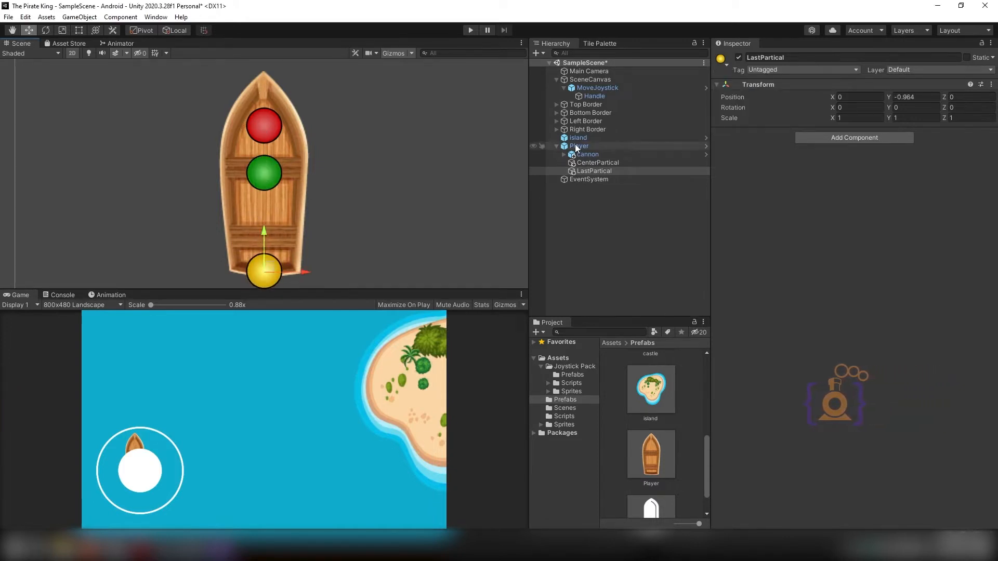
{"action": "left_click", "coordinate": [592, 162]}
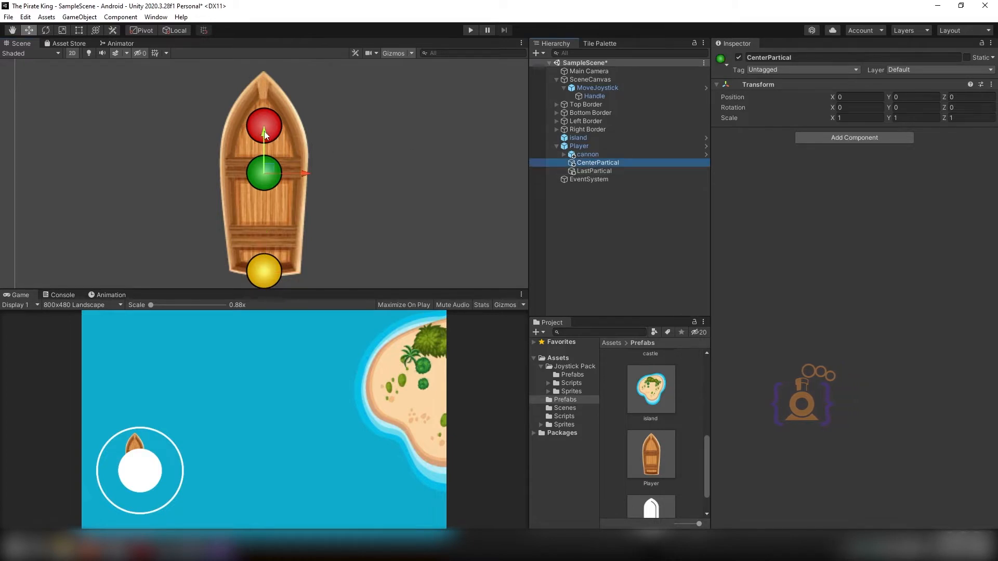
{"action": "left_click_drag", "start_coordinate": [270, 137], "coordinate": [270, 133]}
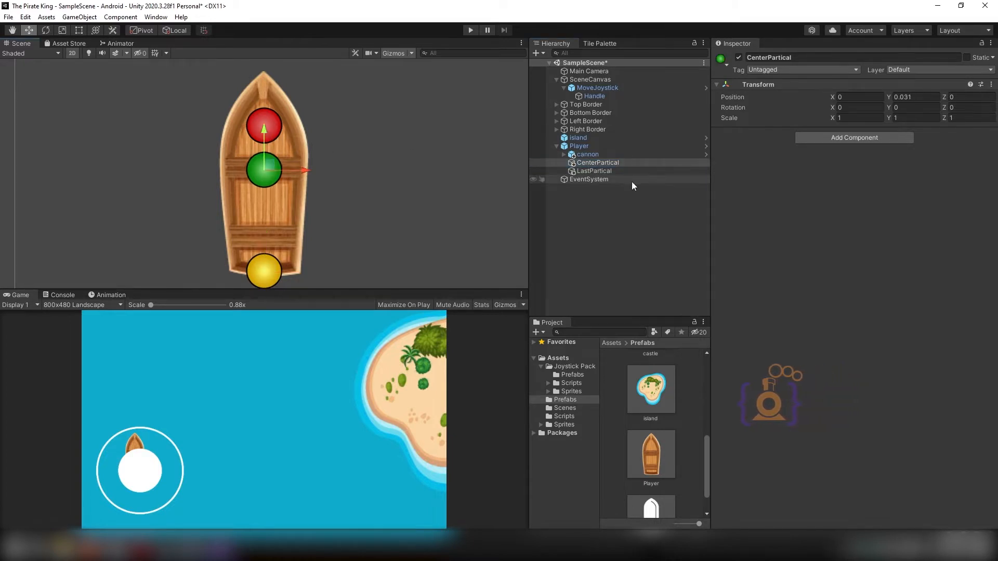
Add a Particle System effect as a child of CenterPartical
{"action": "left_click", "coordinate": [604, 171]}
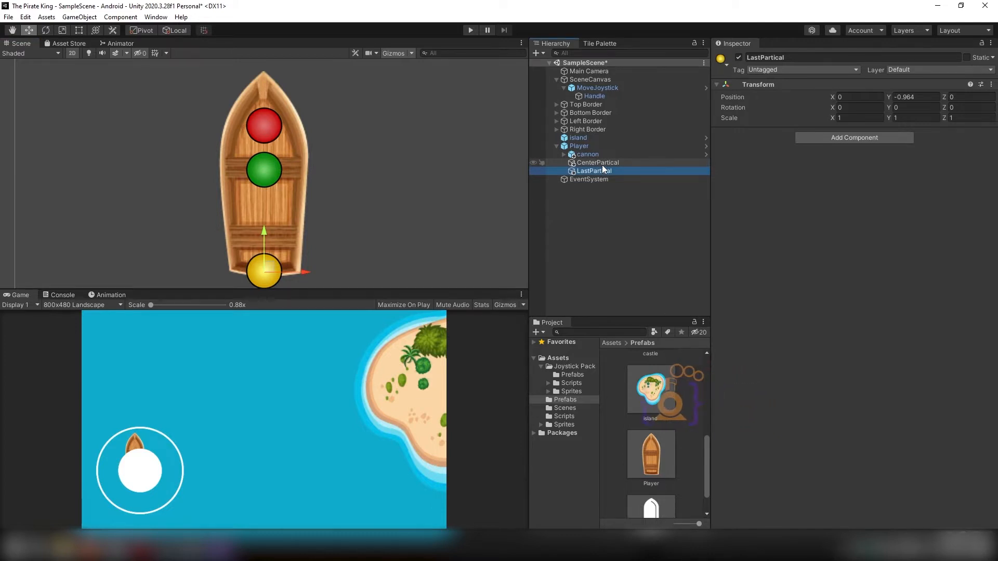
{"action": "right_click", "coordinate": [602, 165]}
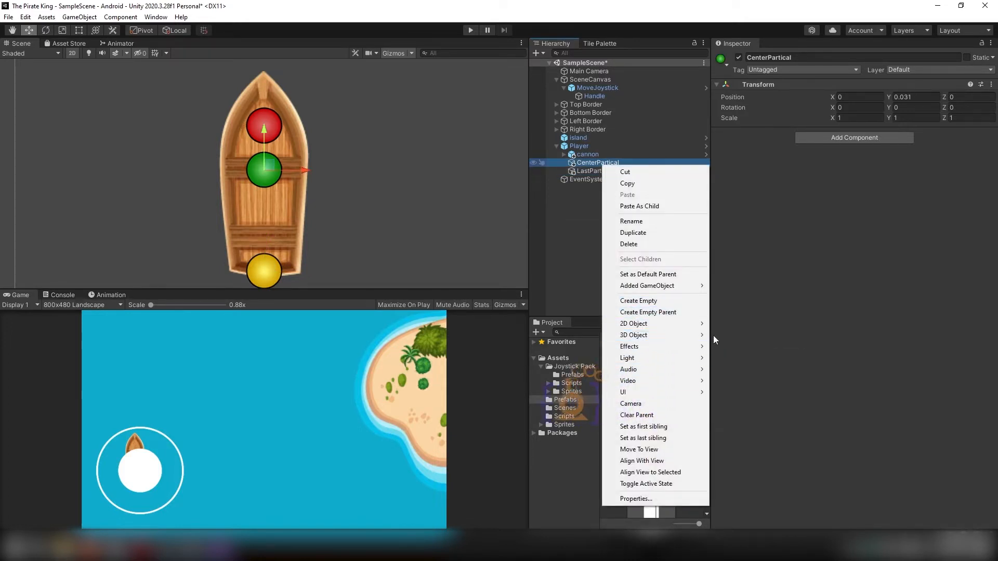
{"action": "mouse_move", "coordinate": [660, 347]}
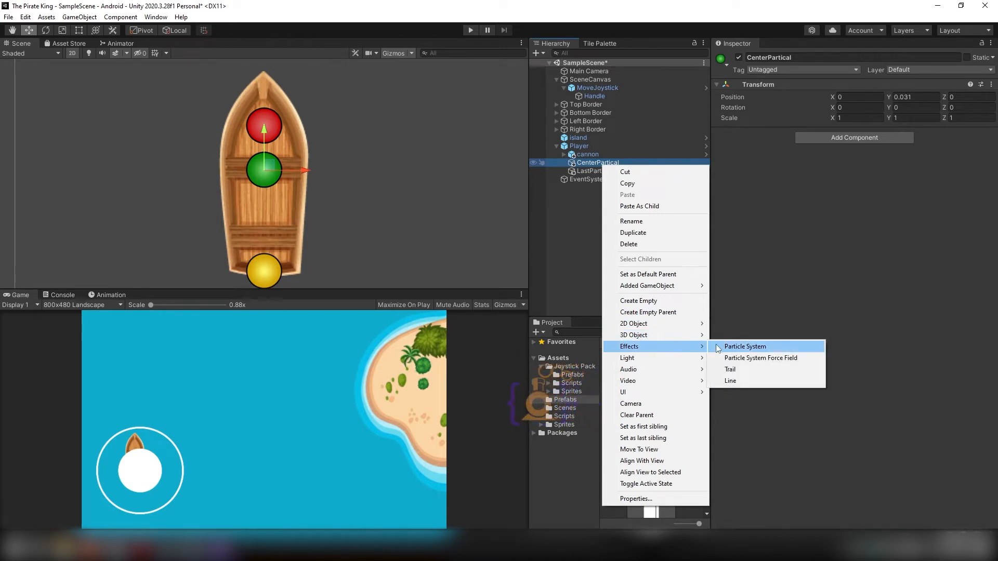
{"action": "left_click", "coordinate": [762, 347]}
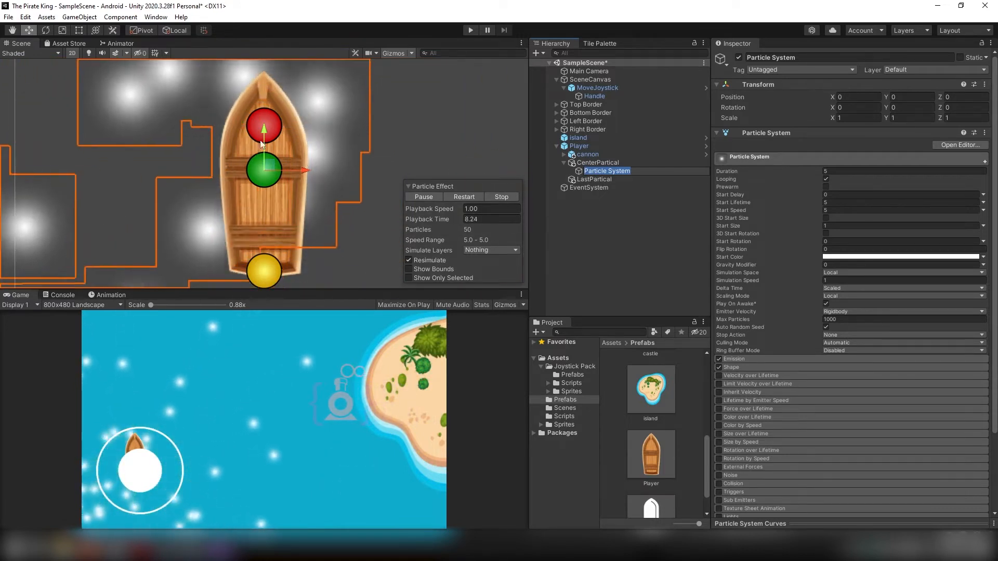
Stop the particle preview around the boat and play it again
{"action": "scroll", "coordinate": [262, 144], "scroll_direction": "down", "scroll_amount": 6}
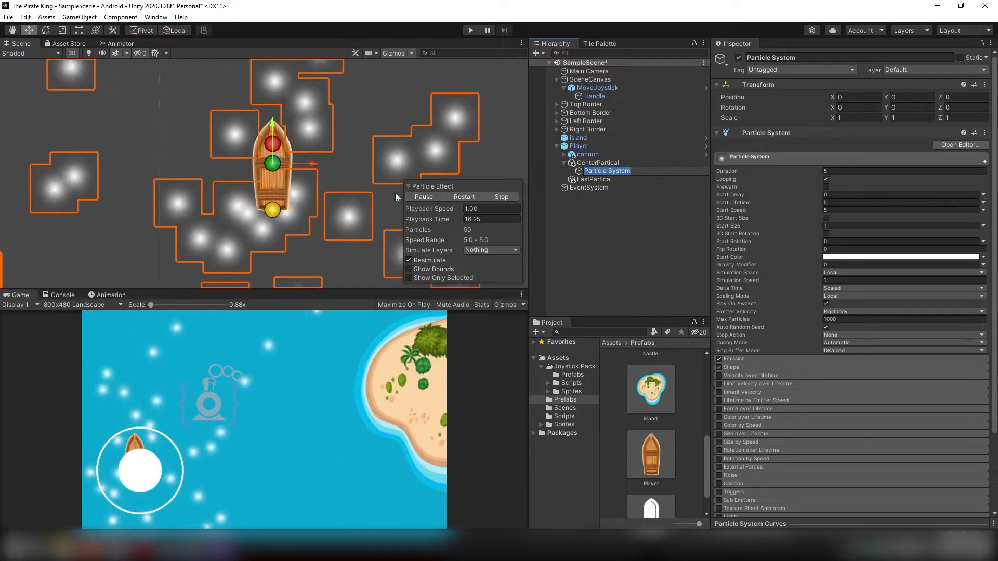
{"action": "left_click", "coordinate": [496, 197]}
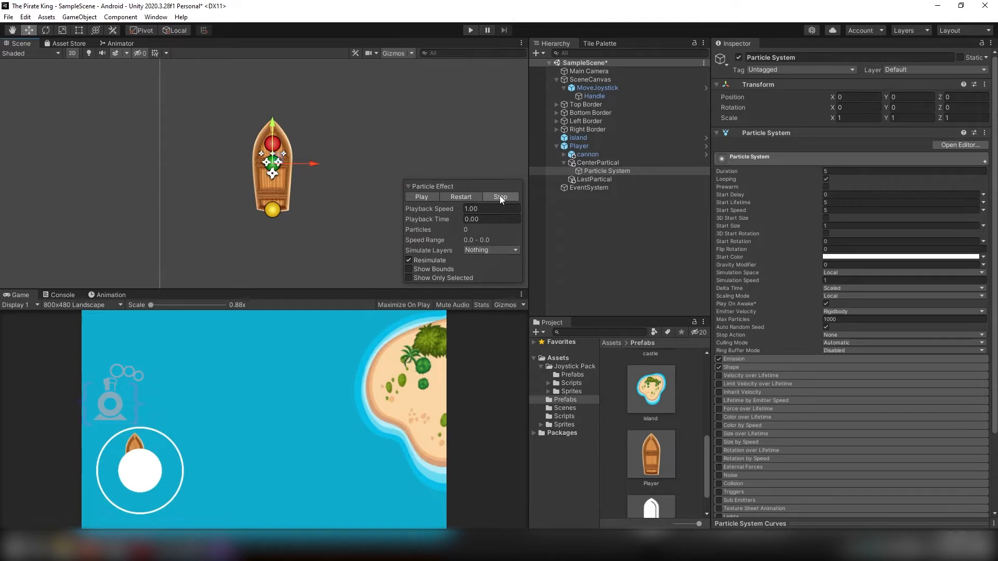
{"action": "left_click", "coordinate": [422, 197]}
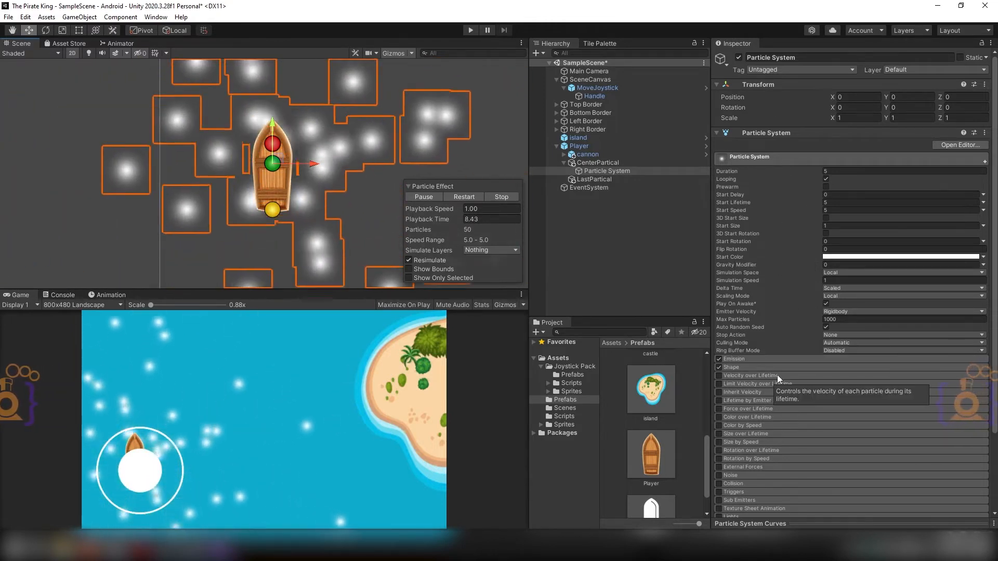
Try a Duration of 50 for the particle system, restart its preview, and restore the Duration to 5
{"action": "left_click", "coordinate": [837, 171]}
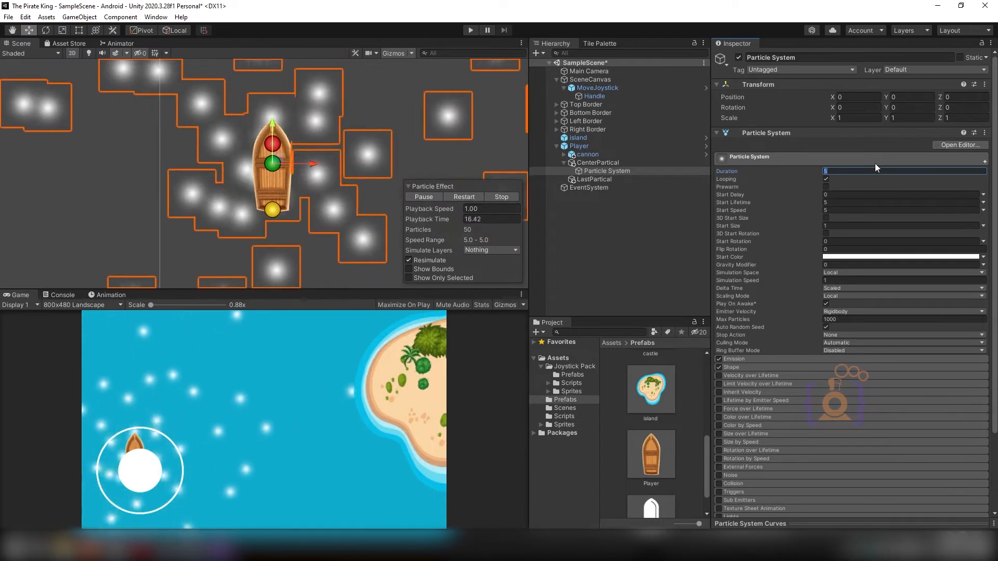
{"action": "type", "text": "50"}
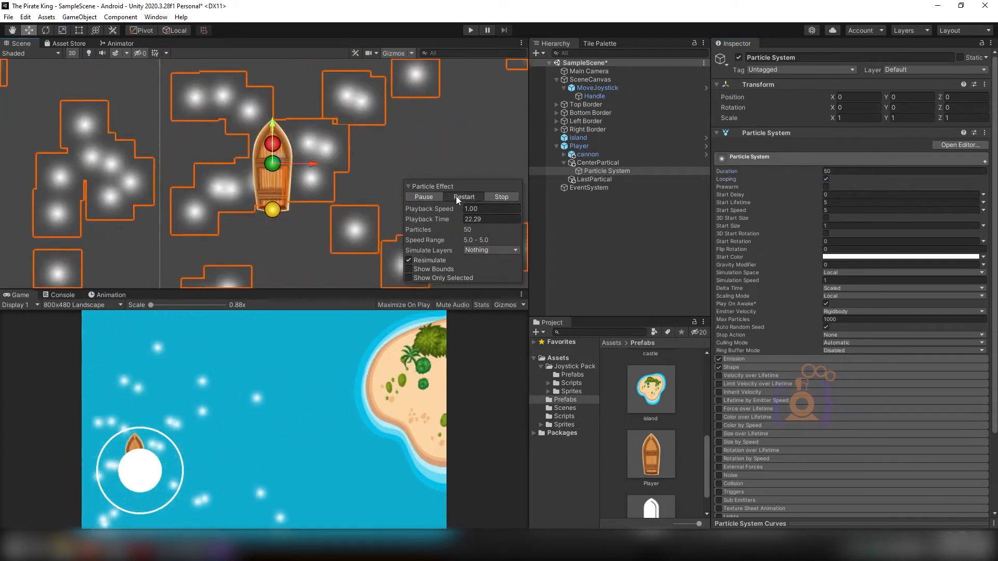
{"action": "left_click", "coordinate": [457, 196]}
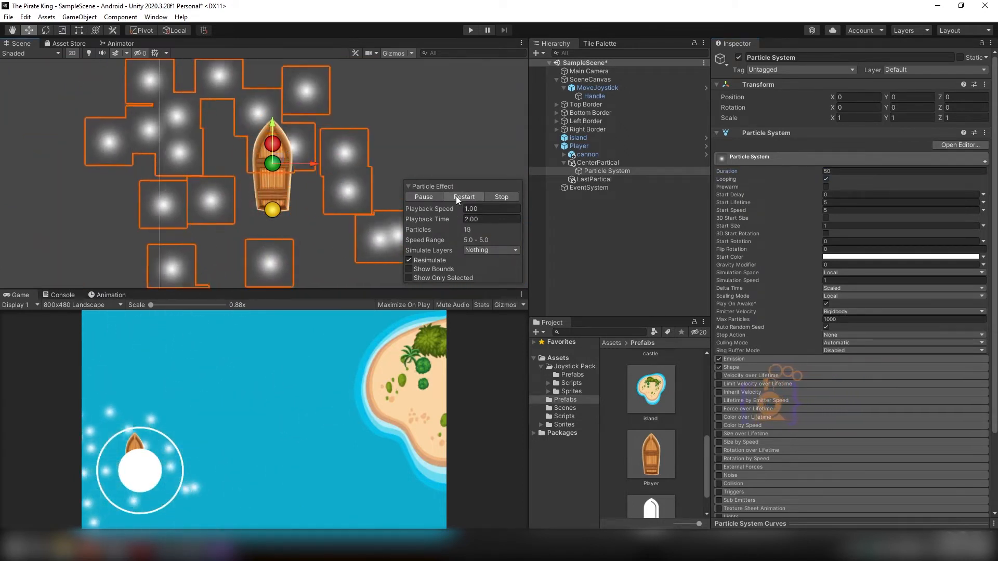
{"action": "left_click", "coordinate": [457, 195]}
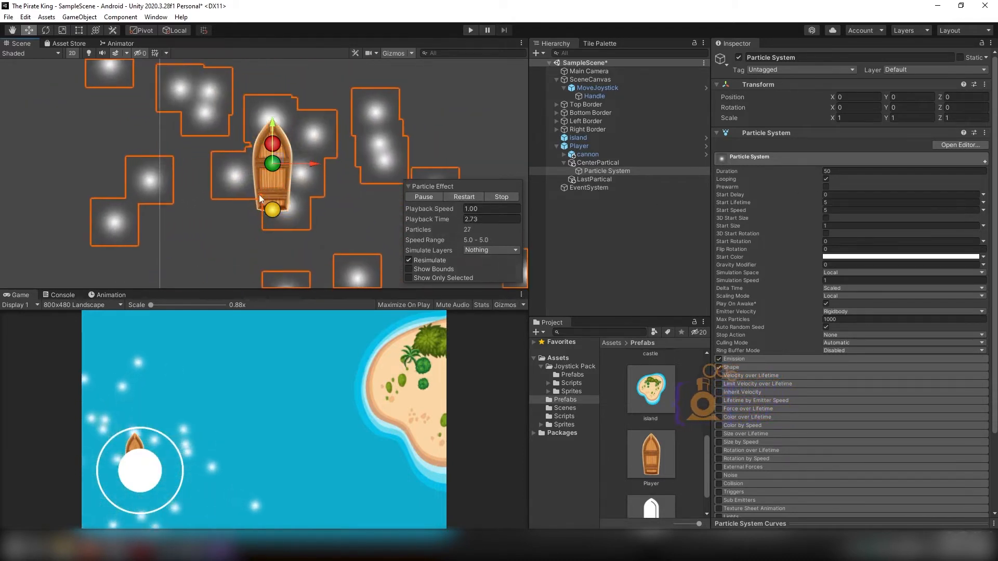
{"action": "left_click", "coordinate": [836, 171]}
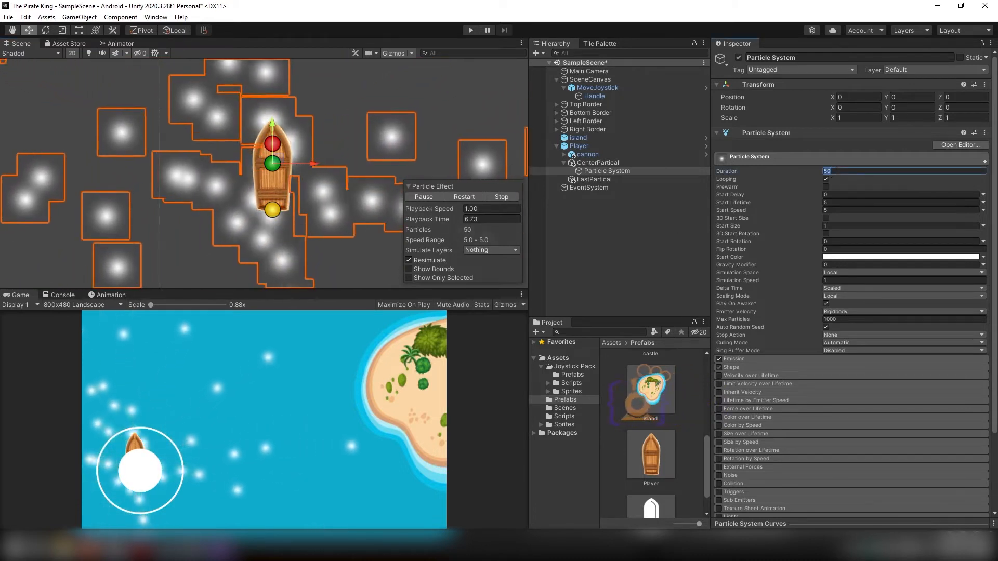
{"action": "type", "text": "5"}
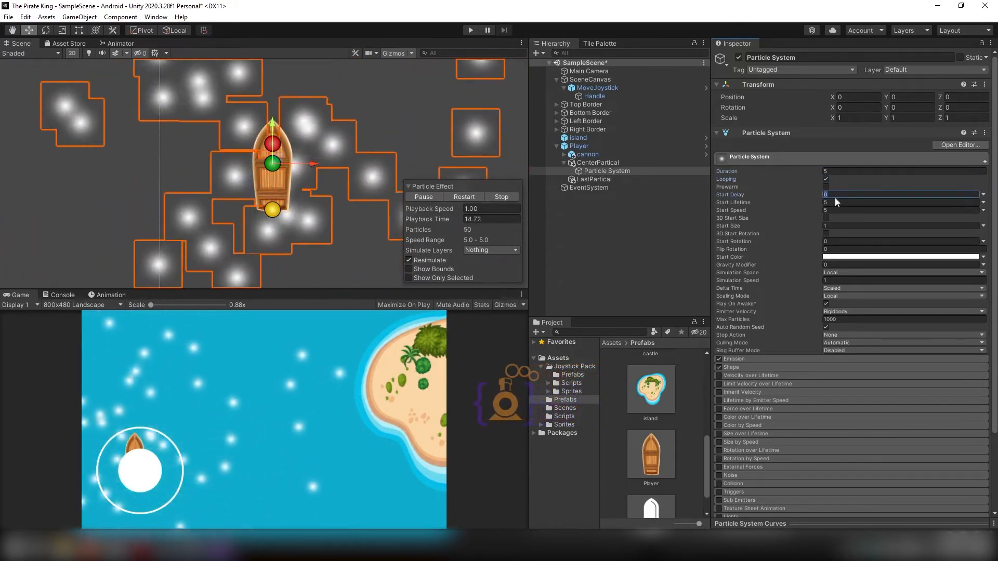
Try a Start Lifetime of 150 and a Start Speed of 250 for the particle system
{"action": "left_click", "coordinate": [835, 203]}
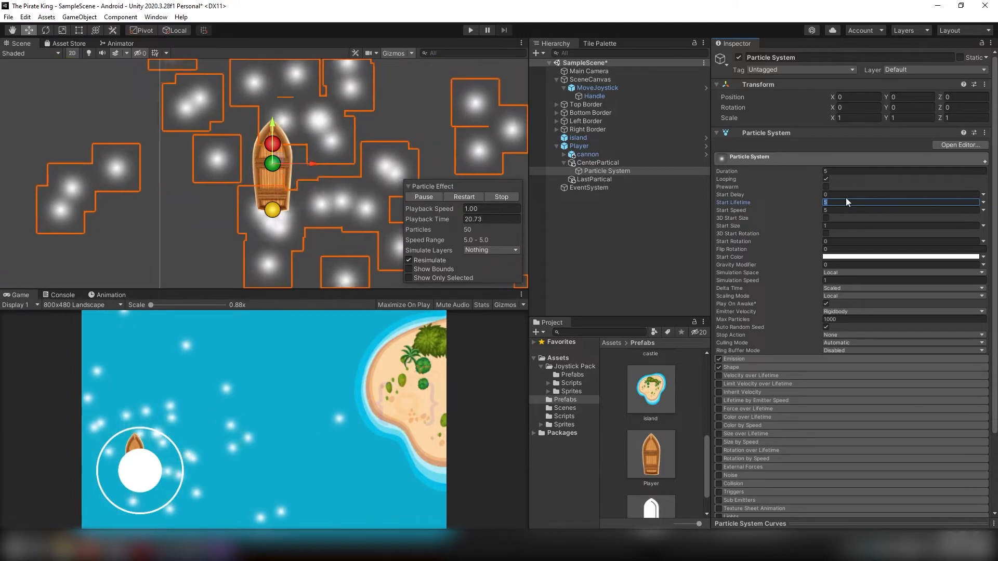
{"action": "type", "text": "150"}
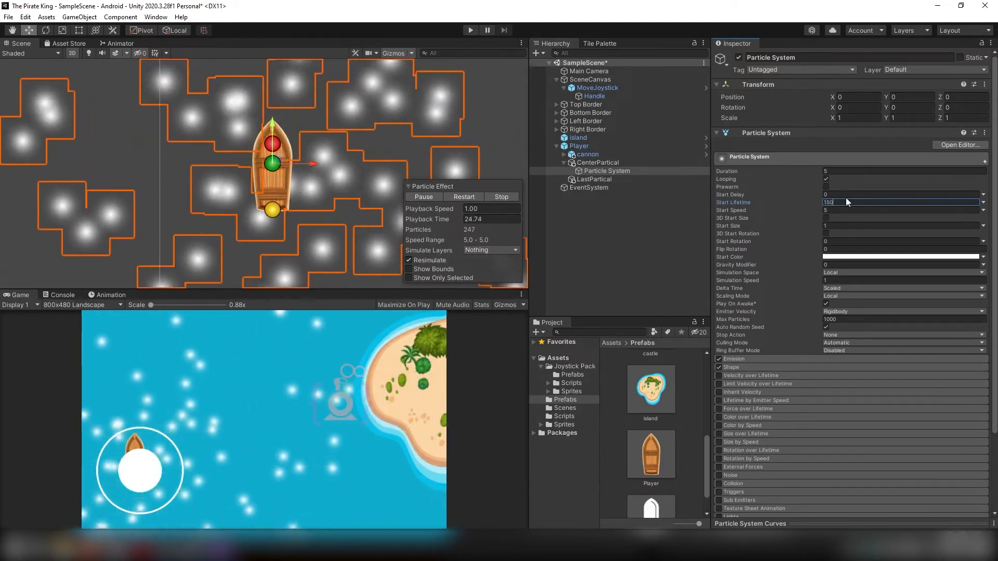
{"action": "left_click", "coordinate": [832, 210]}
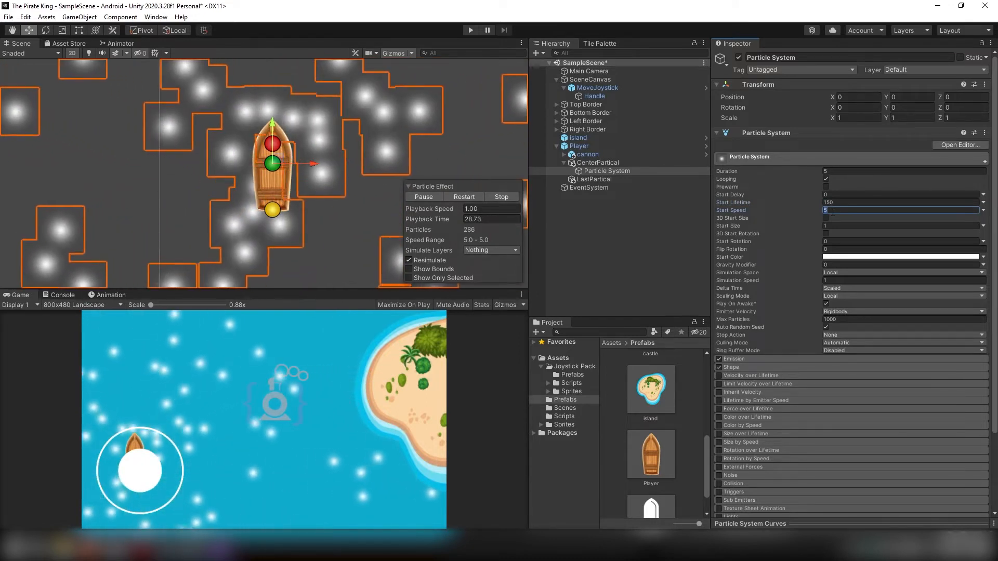
{"action": "type", "text": "250"}
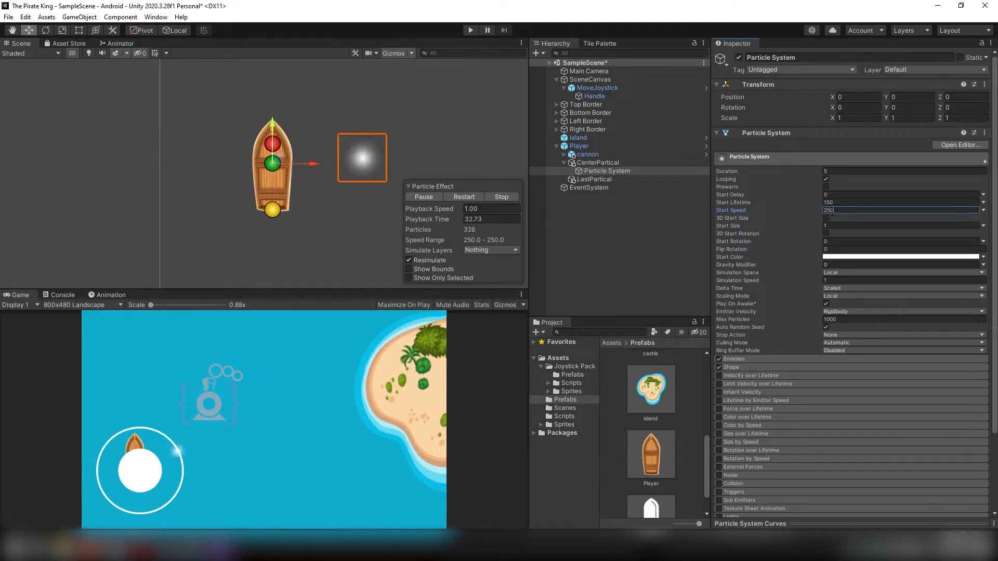
Try pure red (FF0000) as the particles' Start Color
{"action": "left_click", "coordinate": [844, 258]}
{"action": "left_click", "coordinate": [907, 329]}
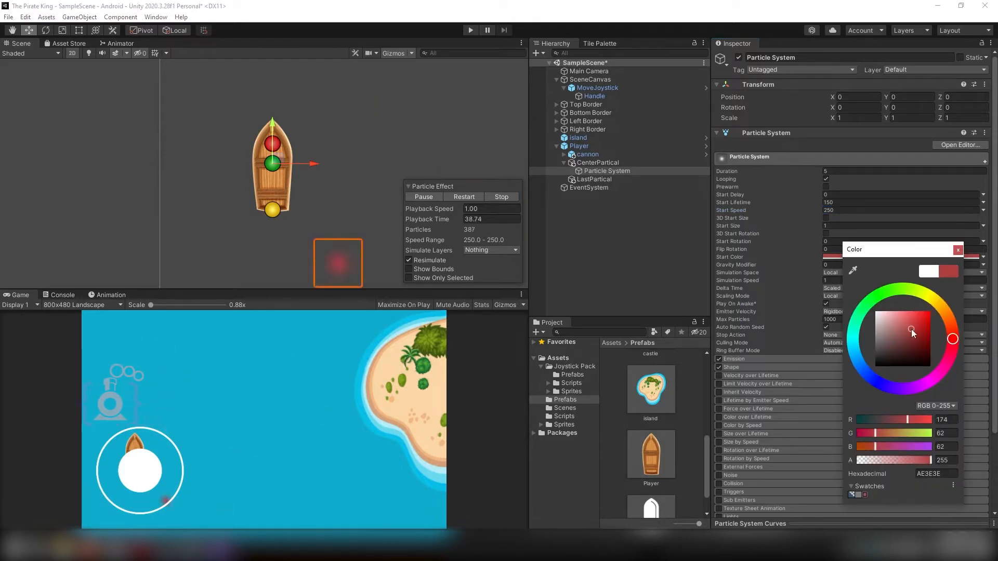
{"action": "left_click_drag", "start_coordinate": [913, 329], "coordinate": [928, 304]}
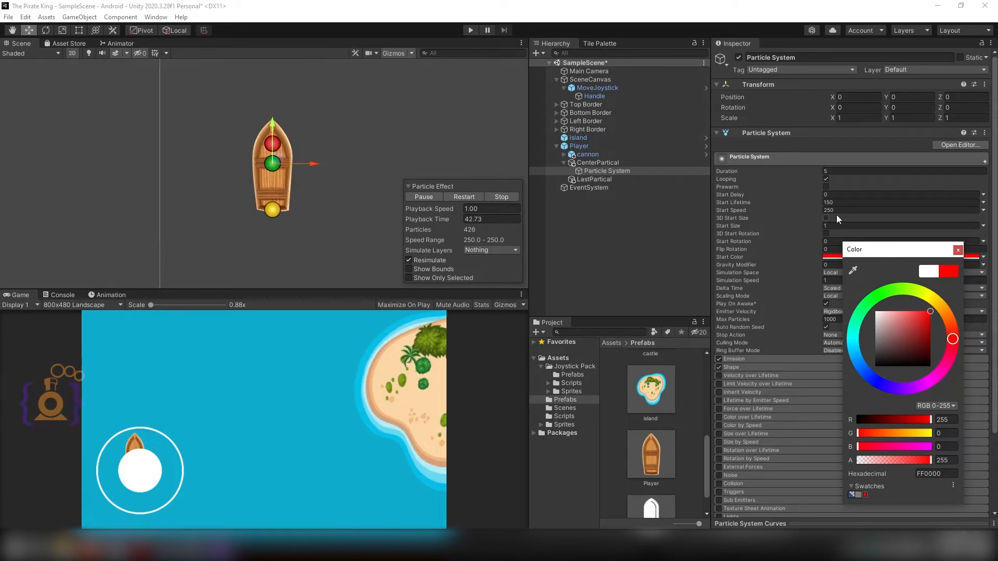
Try a Start Speed of 50 for the particles, and lower it to 5
{"action": "left_click", "coordinate": [851, 209]}
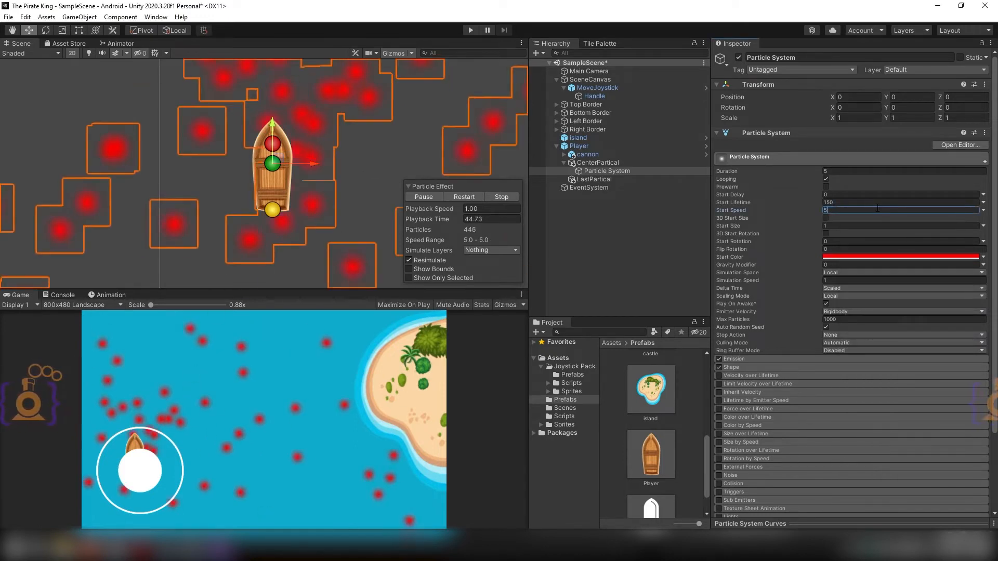
{"action": "type", "text": "50"}
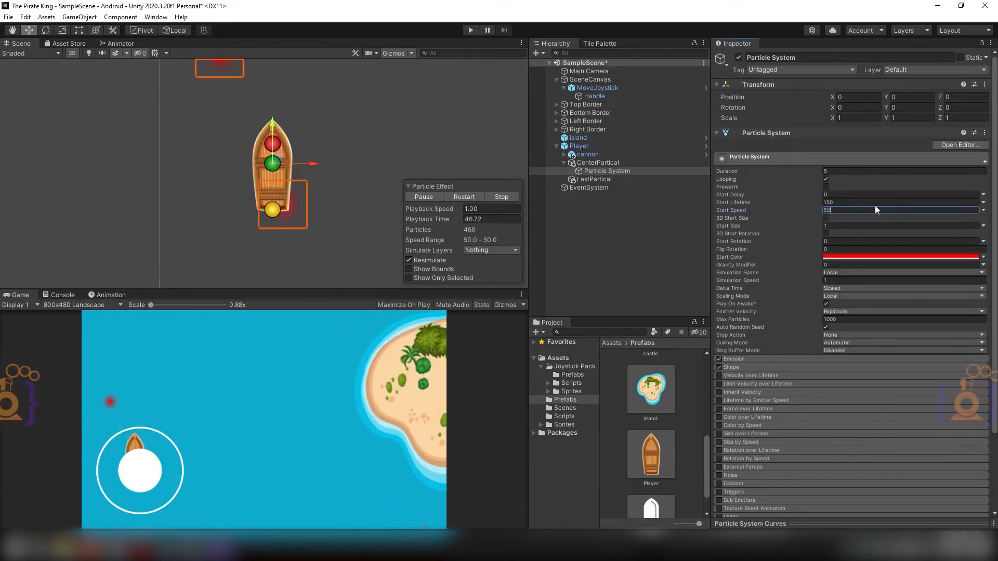
{"action": "left_click_drag", "start_coordinate": [875, 210], "coordinate": [824, 210]}
{"action": "type", "text": "5"}
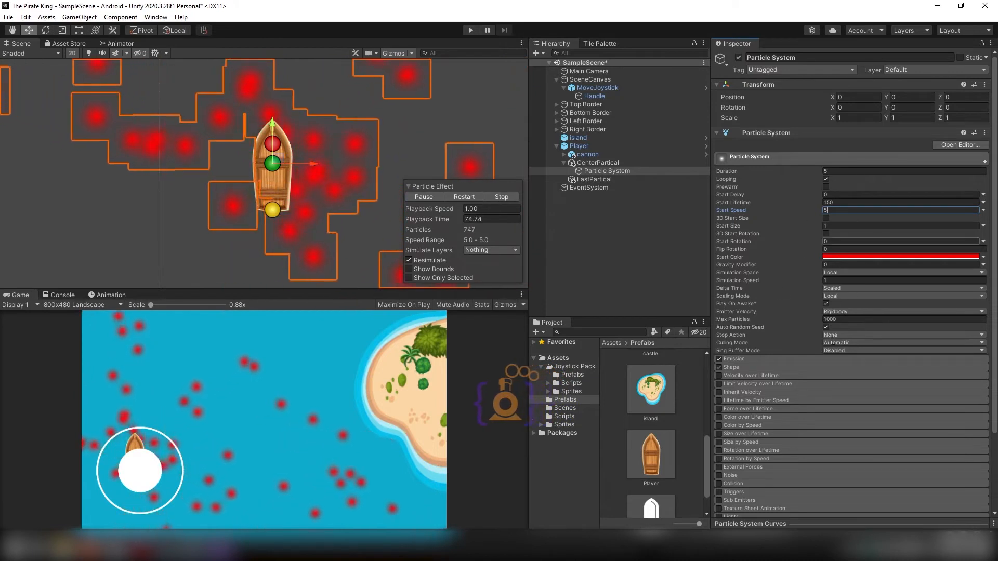
Return the particles' Start Color to white (FFFFFF), and set Start Lifetime to 1 and Start Speed to 0.1
{"action": "left_click", "coordinate": [871, 256]}
{"action": "left_click", "coordinate": [902, 311]}
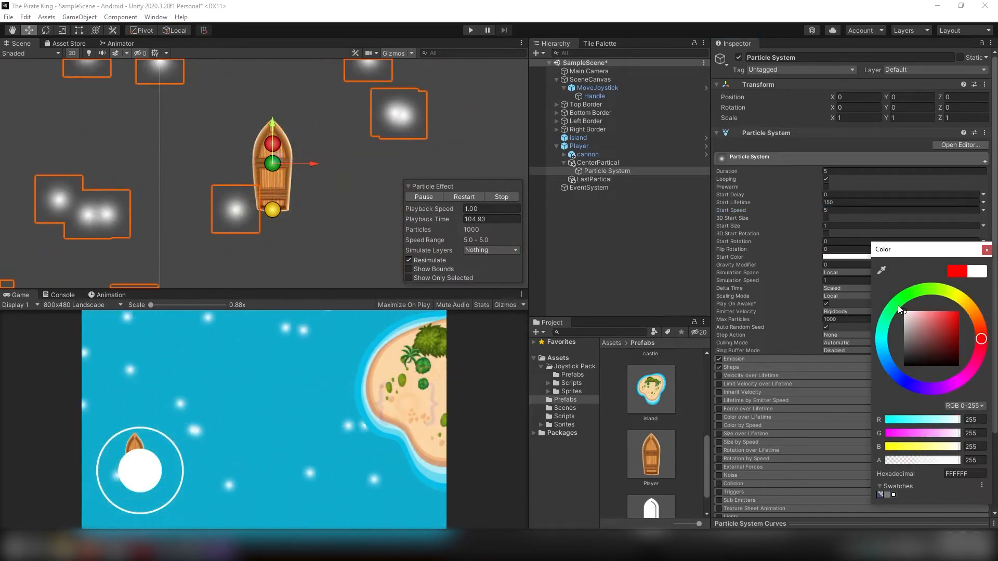
{"action": "left_click", "coordinate": [837, 202]}
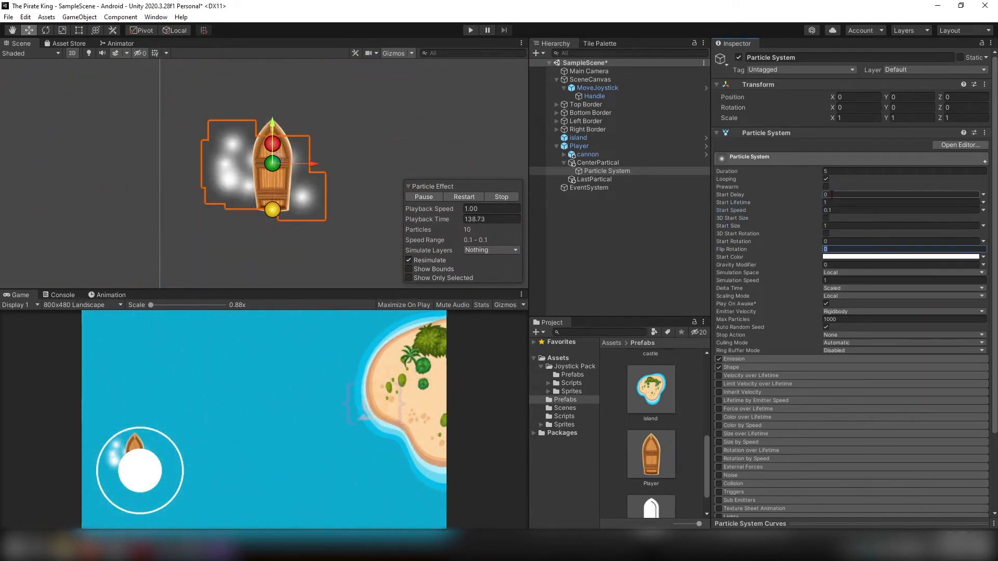
{"action": "left_click", "coordinate": [842, 195]}
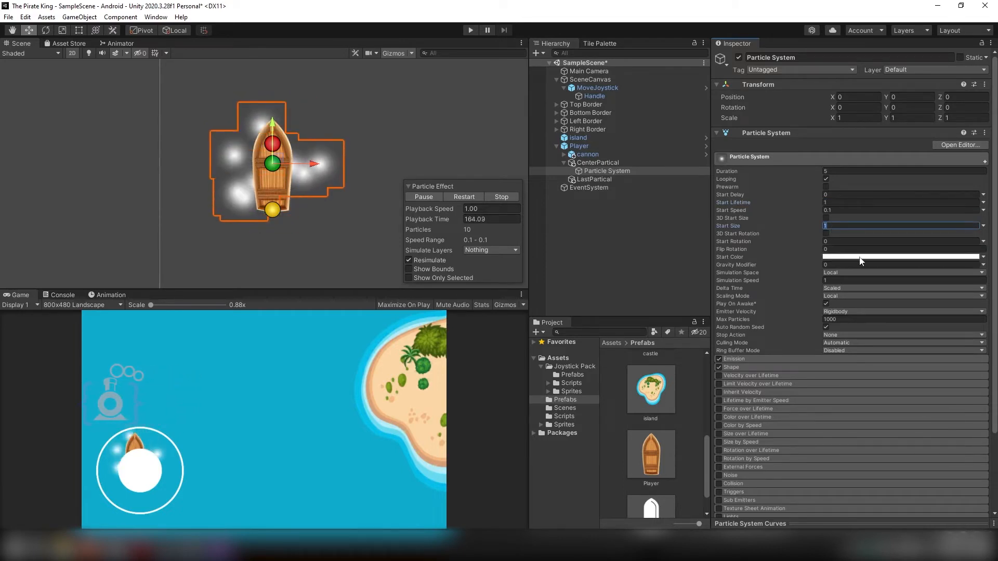
Switch Start Color to Random Between Two Colors, using white with alpha 128 for the first color and white with alpha 136 for the second
{"action": "left_click", "coordinate": [984, 258]}
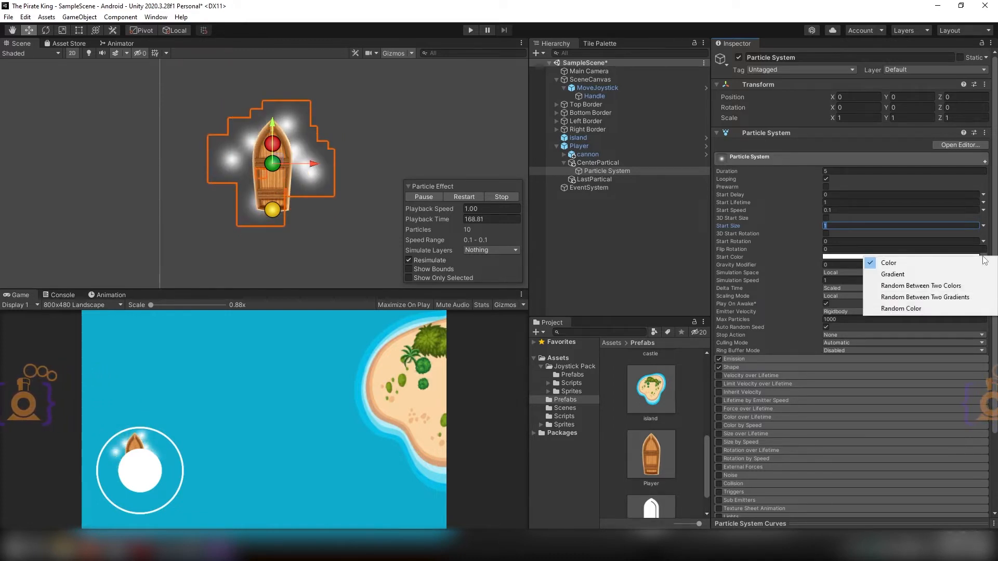
{"action": "left_click", "coordinate": [946, 286]}
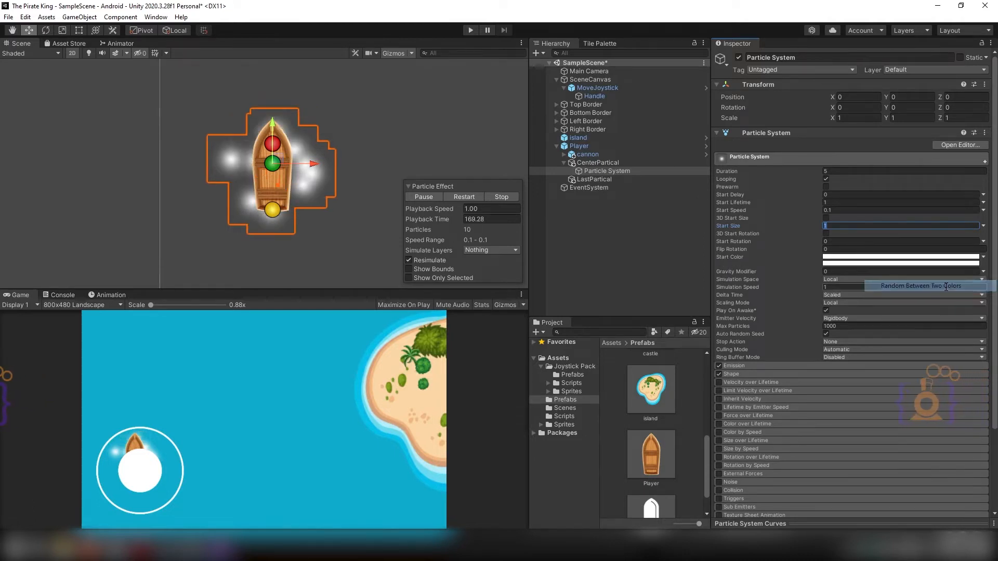
{"action": "left_click", "coordinate": [890, 258]}
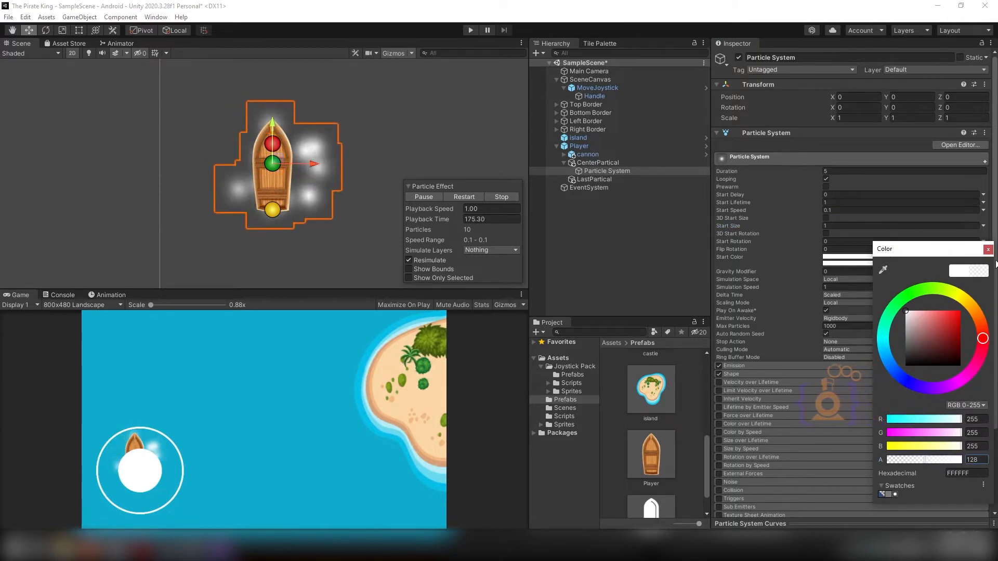
{"action": "left_click", "coordinate": [988, 250]}
{"action": "left_click", "coordinate": [847, 263]}
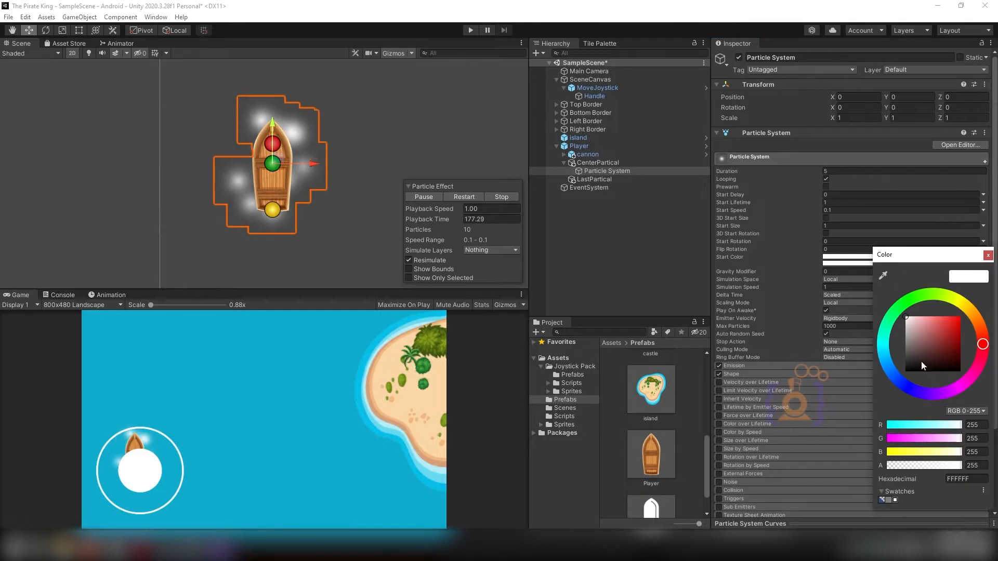
{"action": "left_click", "coordinate": [926, 467]}
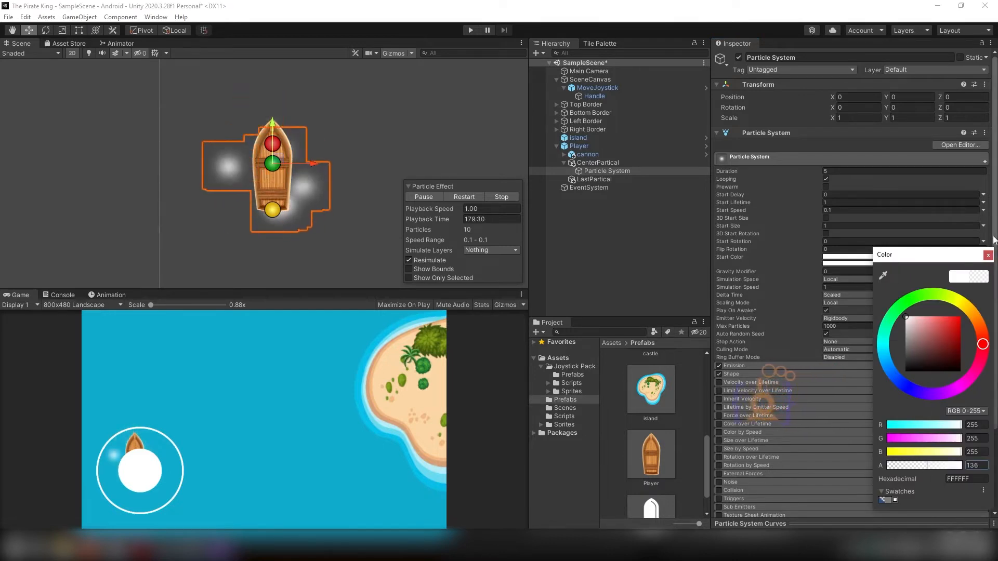
{"action": "left_click", "coordinate": [988, 254]}
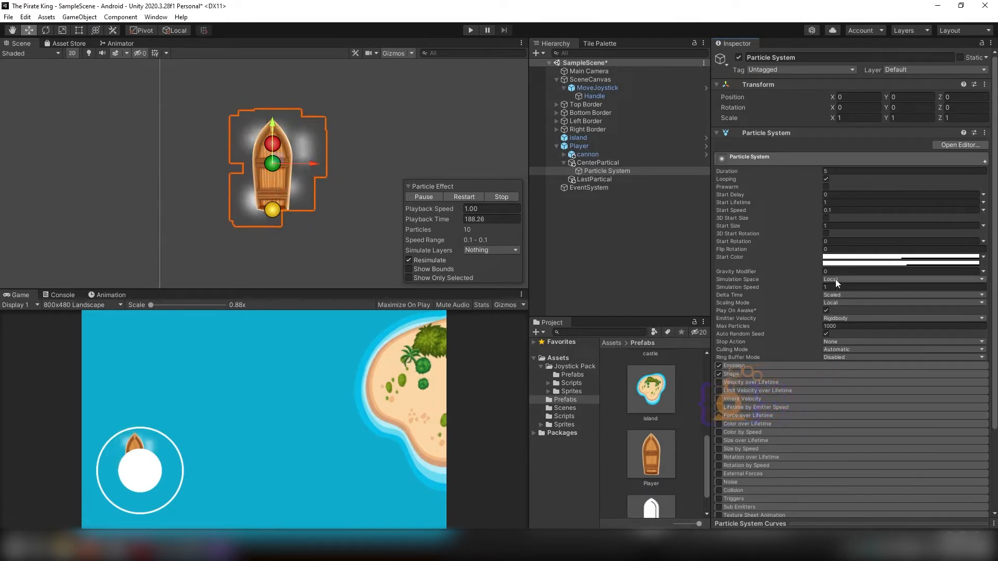
Set the particle system's Simulation Space to World and Max Particles to 100
{"action": "left_click", "coordinate": [835, 279]}
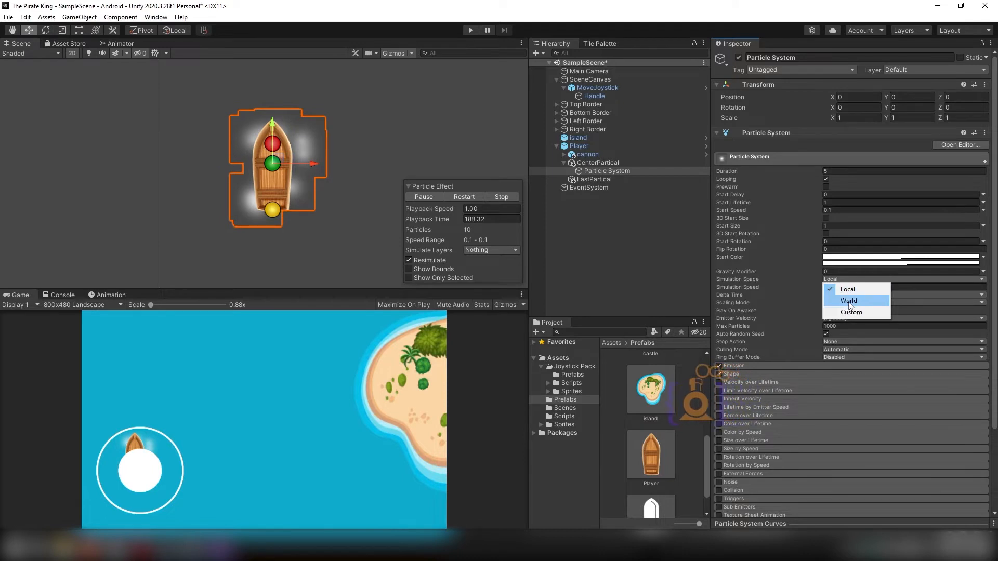
{"action": "left_click", "coordinate": [849, 301]}
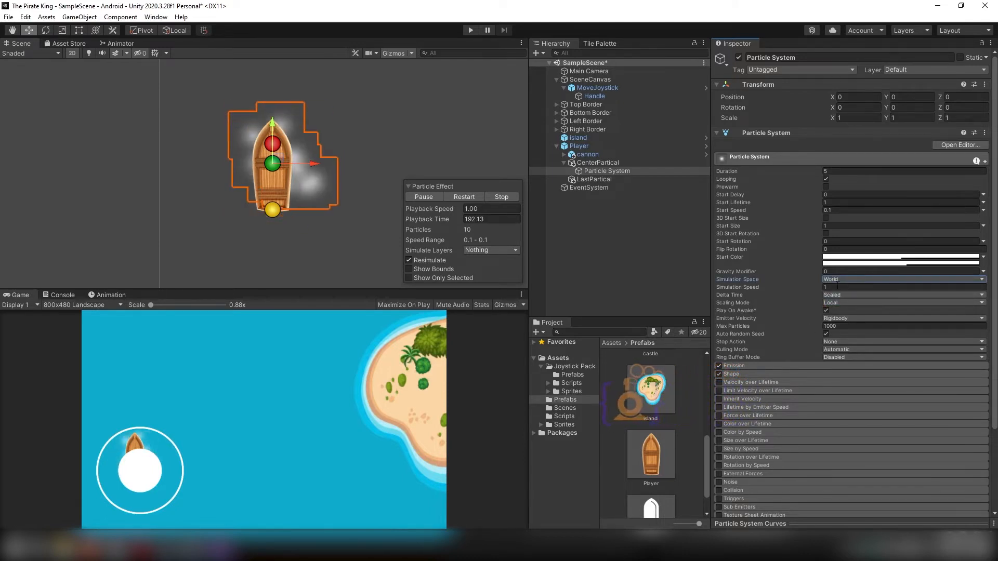
{"action": "left_click", "coordinate": [869, 326]}
{"action": "type", "text": "100"}
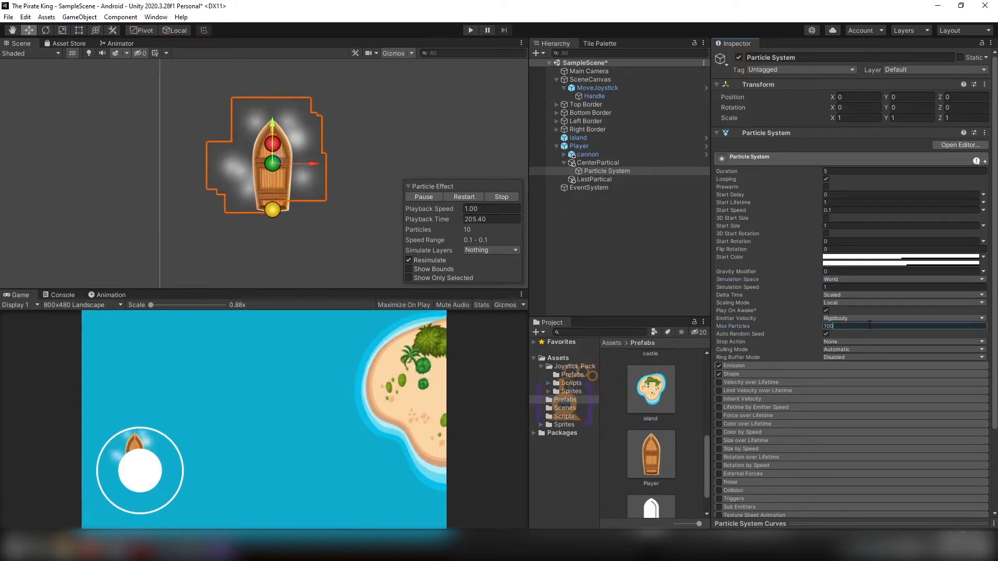
Try the Donut, Box and Sphere emission shapes for the particle system, and return the Shape to Cone
{"action": "left_click", "coordinate": [747, 373]}
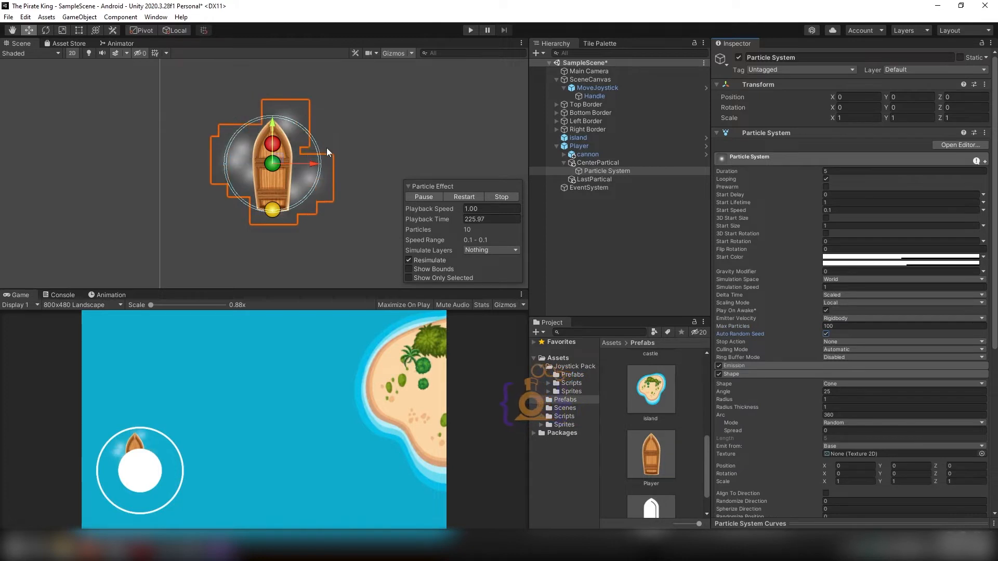
{"action": "left_click", "coordinate": [834, 384]}
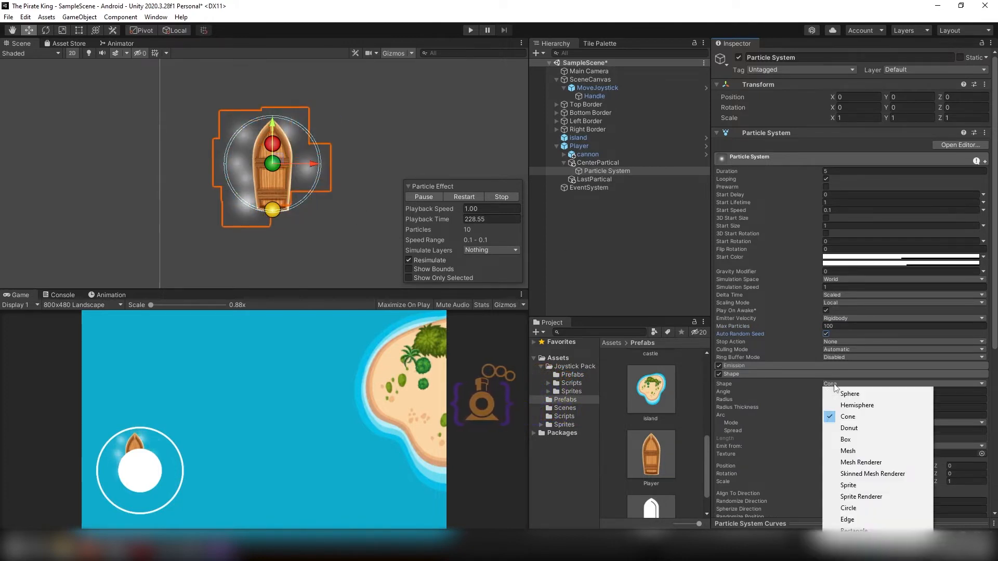
{"action": "left_click", "coordinate": [853, 430]}
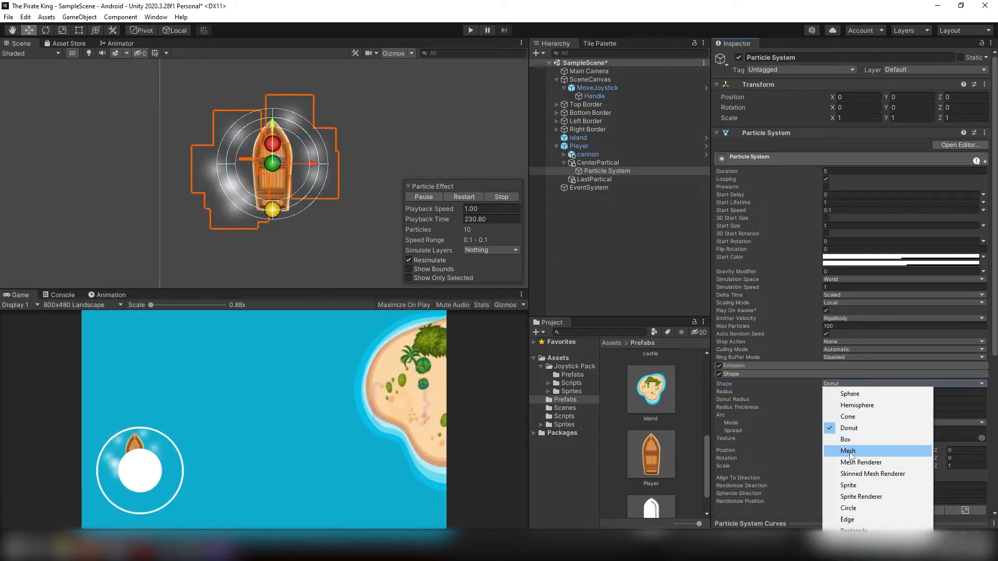
{"action": "left_click", "coordinate": [852, 442]}
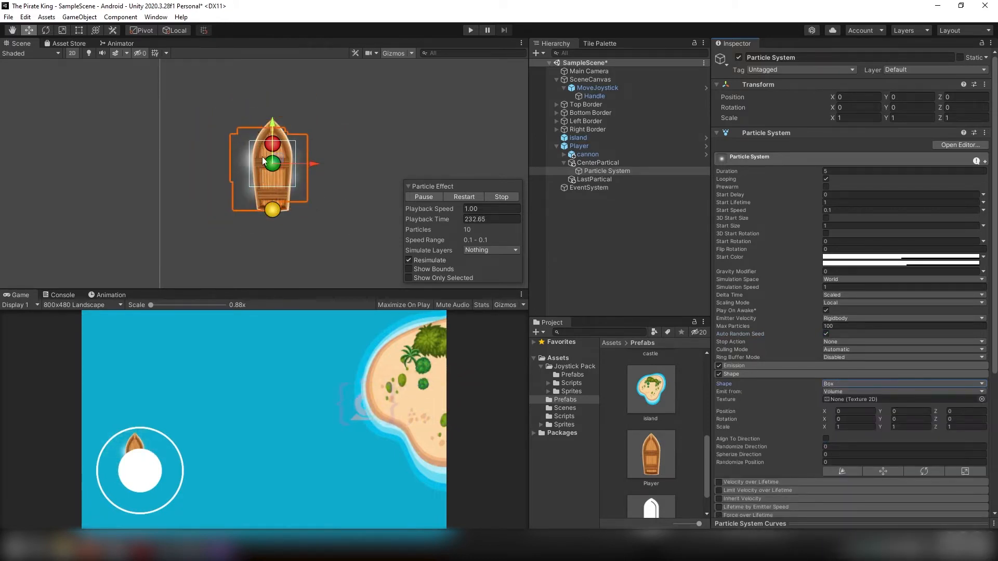
{"action": "scroll", "coordinate": [263, 159], "scroll_direction": "up", "scroll_amount": 8}
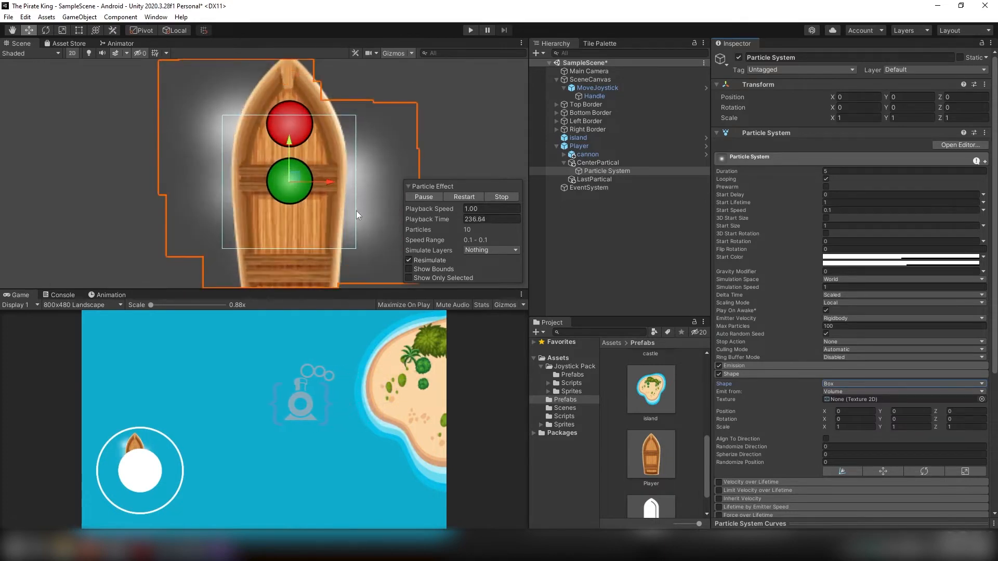
{"action": "left_click", "coordinate": [840, 385]}
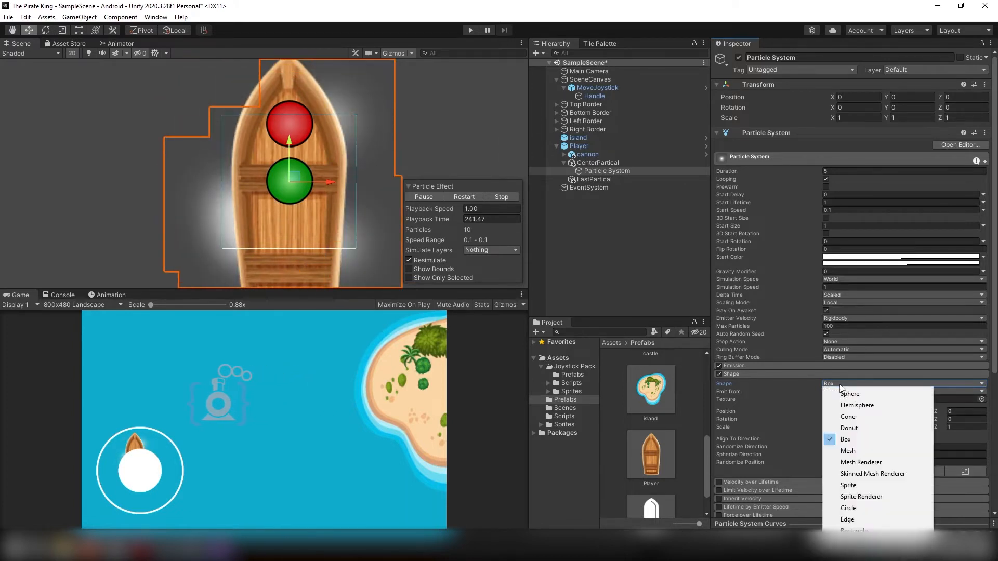
{"action": "left_click", "coordinate": [863, 397]}
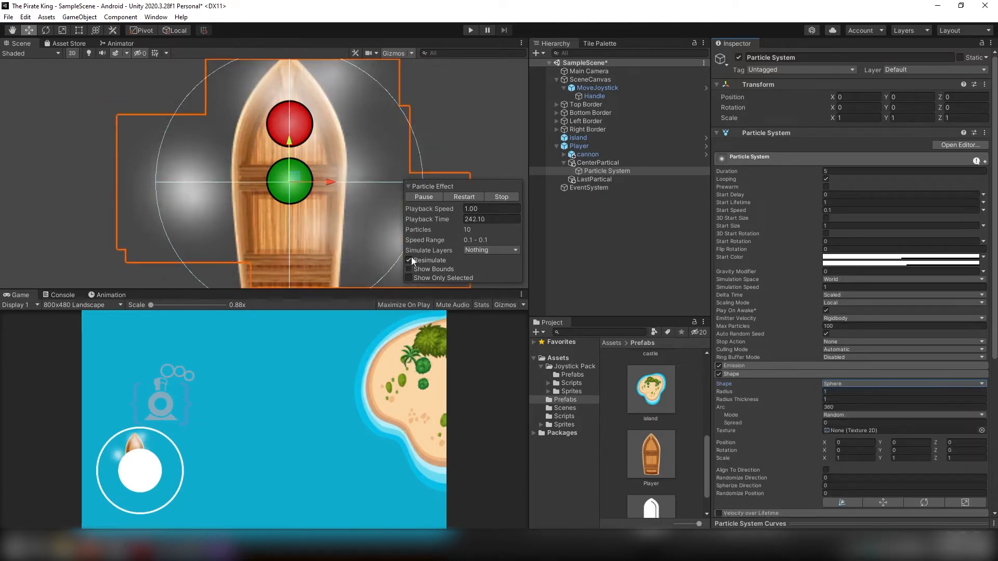
{"action": "left_click", "coordinate": [846, 385]}
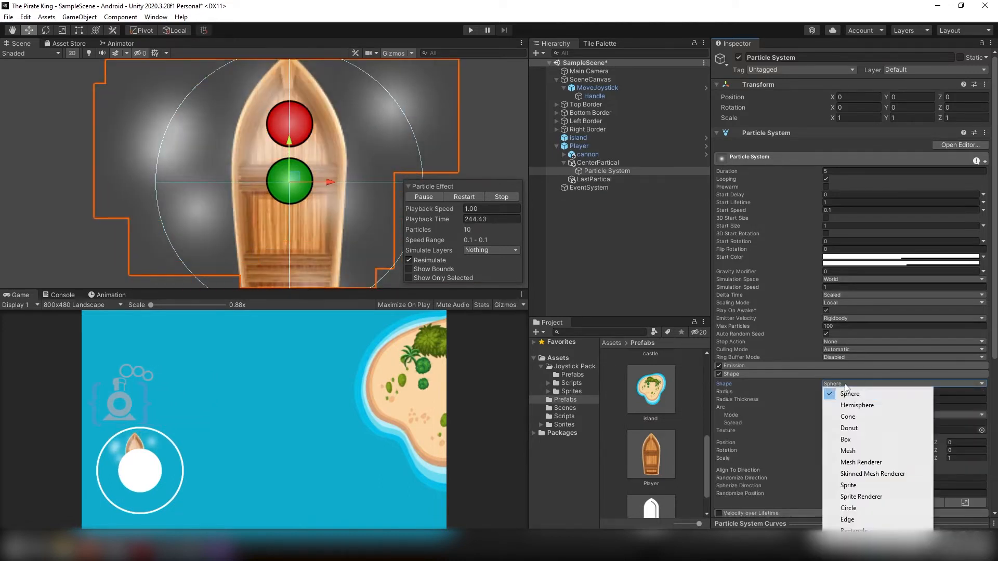
{"action": "left_click", "coordinate": [857, 416]}
{"action": "scroll", "coordinate": [313, 148], "scroll_direction": "down", "scroll_amount": 2}
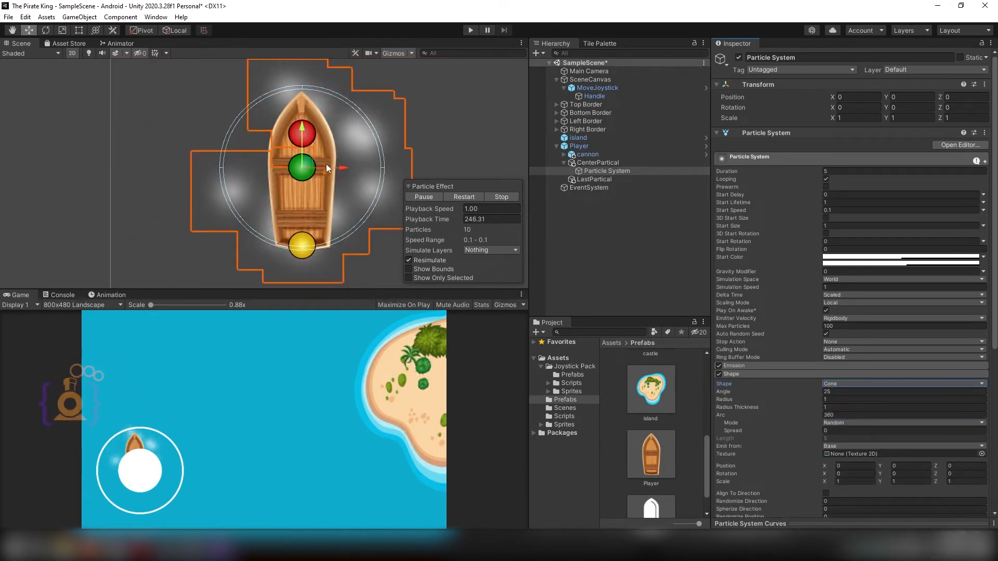
Set the cone emitter's Angle to 40.3 and Radius to 0.3, and collapse the Shape module
{"action": "left_click", "coordinate": [841, 391]}
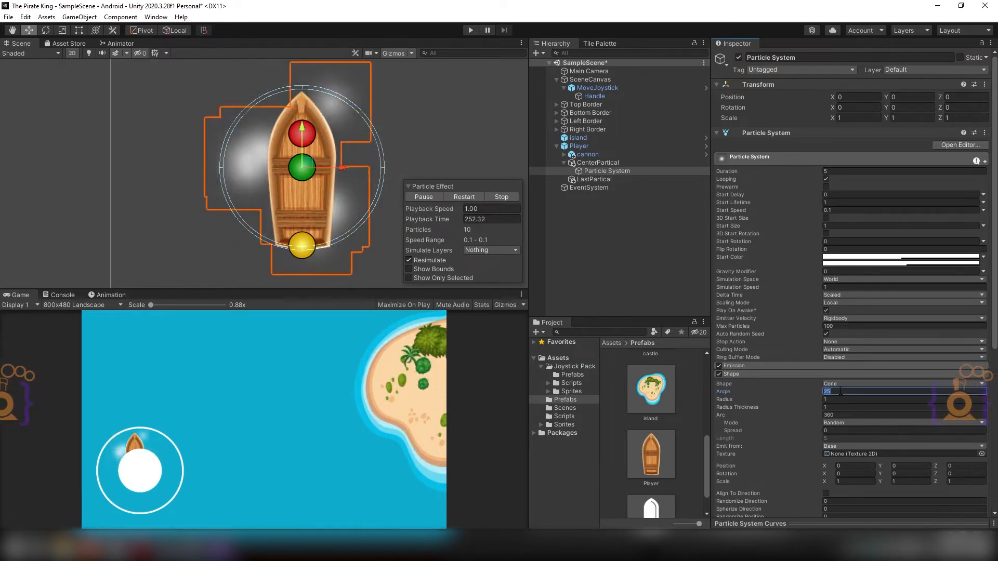
{"action": "type", "text": "40.3"}
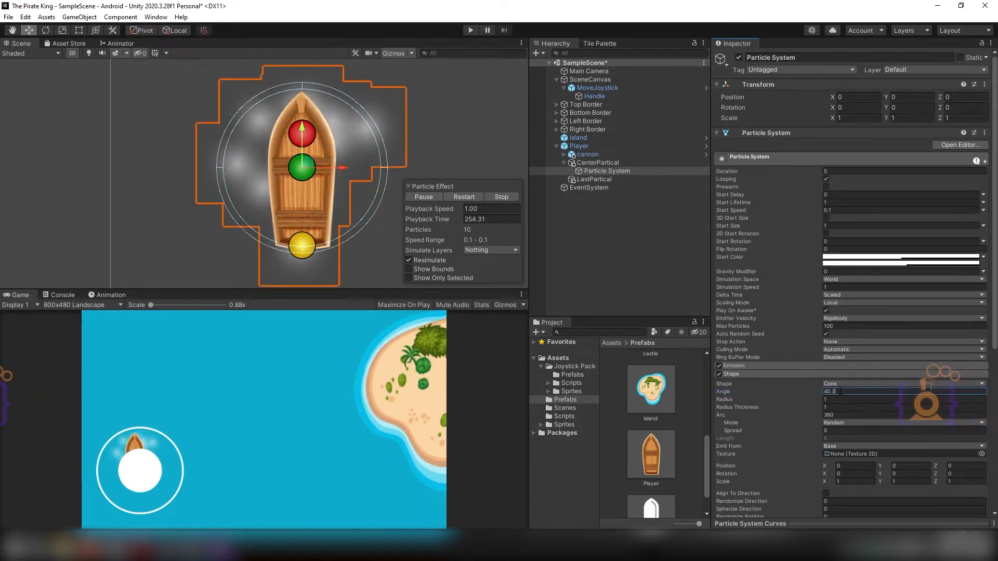
{"action": "key", "text": "Tab"}
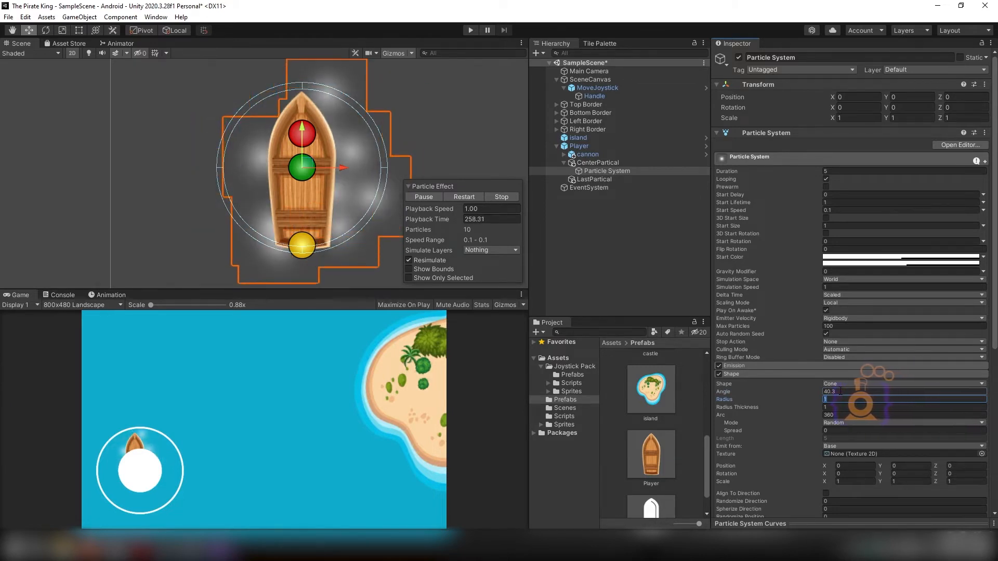
{"action": "type", "text": "0.3"}
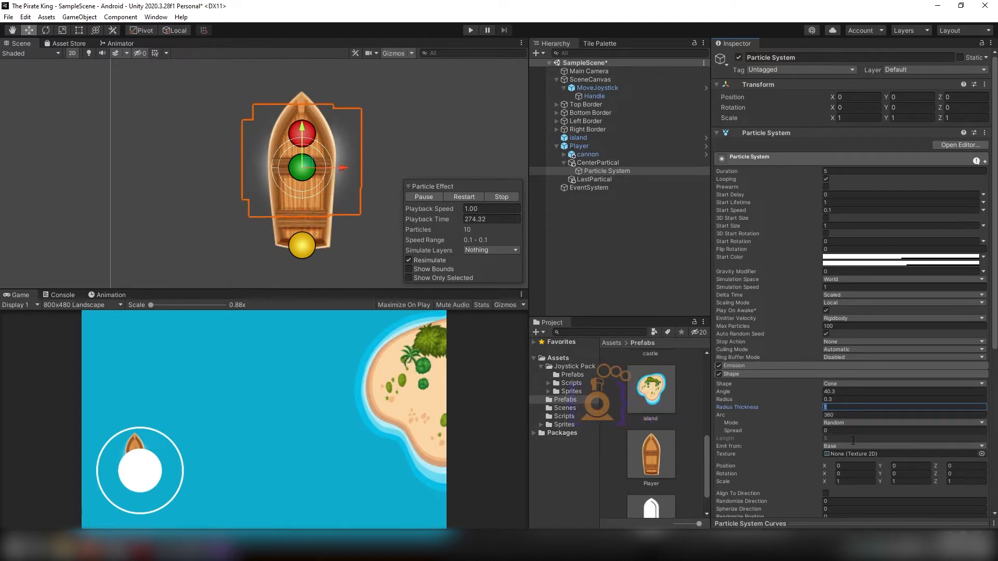
{"action": "scroll", "coordinate": [860, 458], "scroll_direction": "down", "scroll_amount": 6}
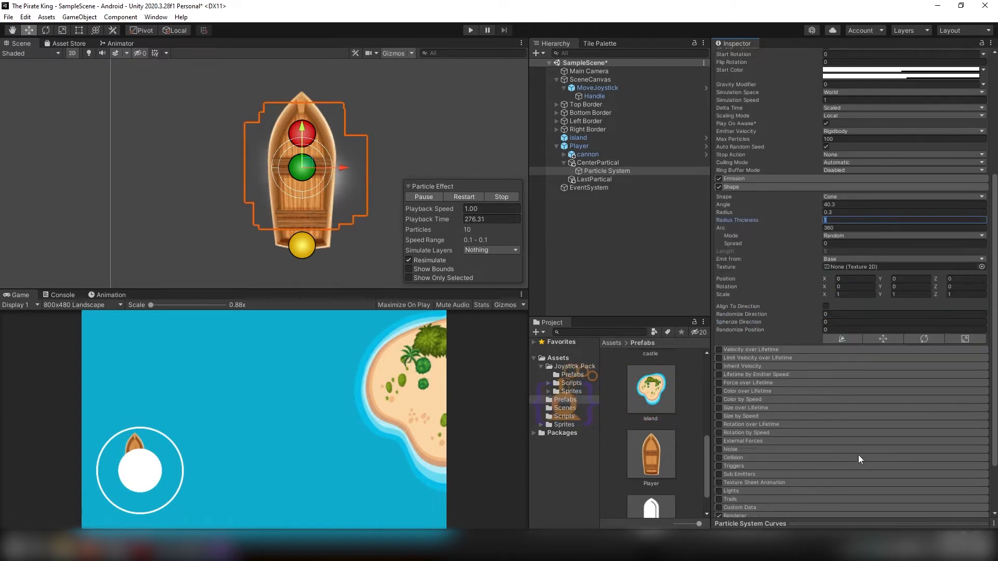
{"action": "left_click", "coordinate": [764, 183]}
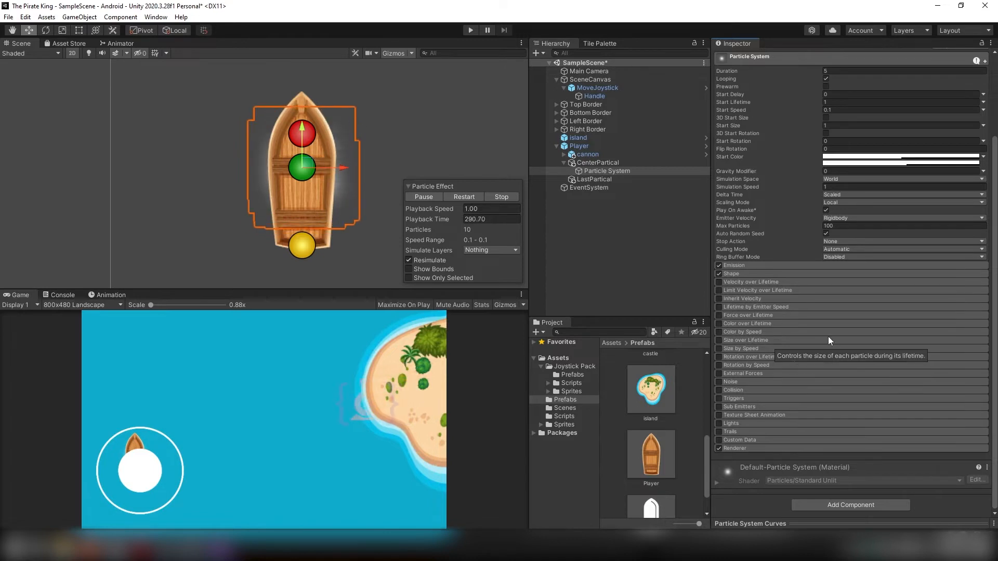
Enable the Color over Lifetime and Size over Lifetime modules, leaving the Size over Lifetime settings expanded
{"action": "left_click", "coordinate": [720, 324]}
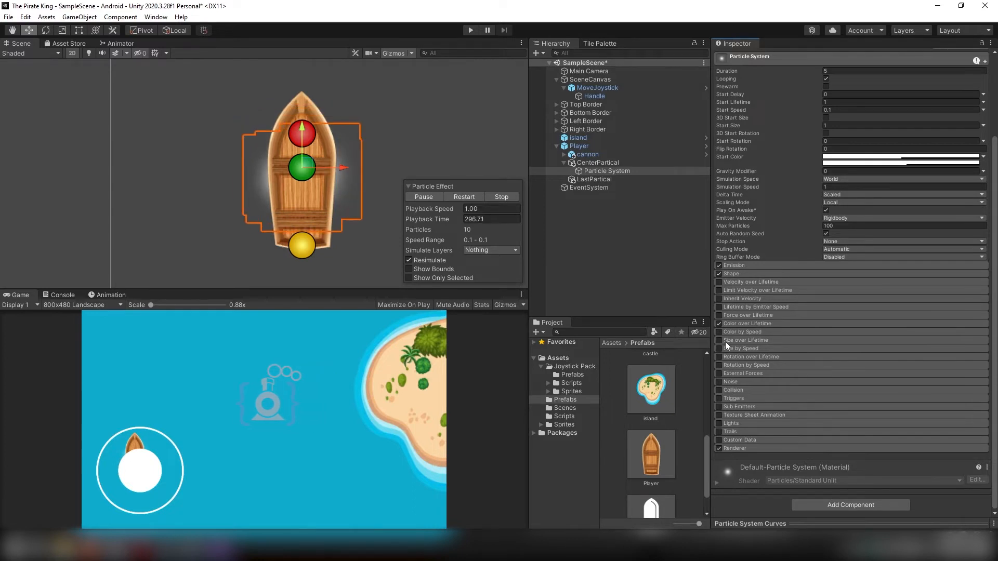
{"action": "left_click", "coordinate": [719, 341]}
{"action": "left_click", "coordinate": [743, 323]}
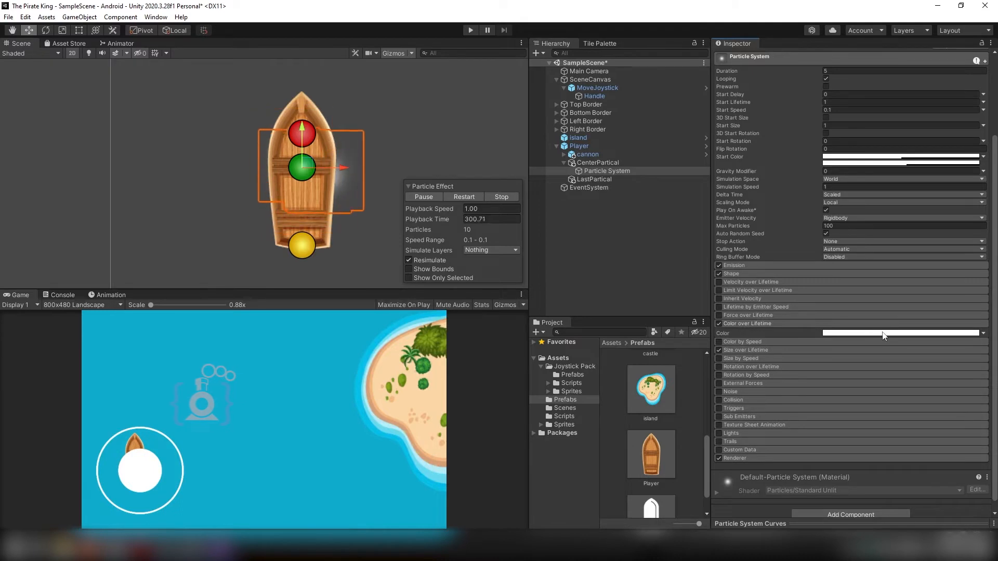
{"action": "left_click", "coordinate": [781, 324]}
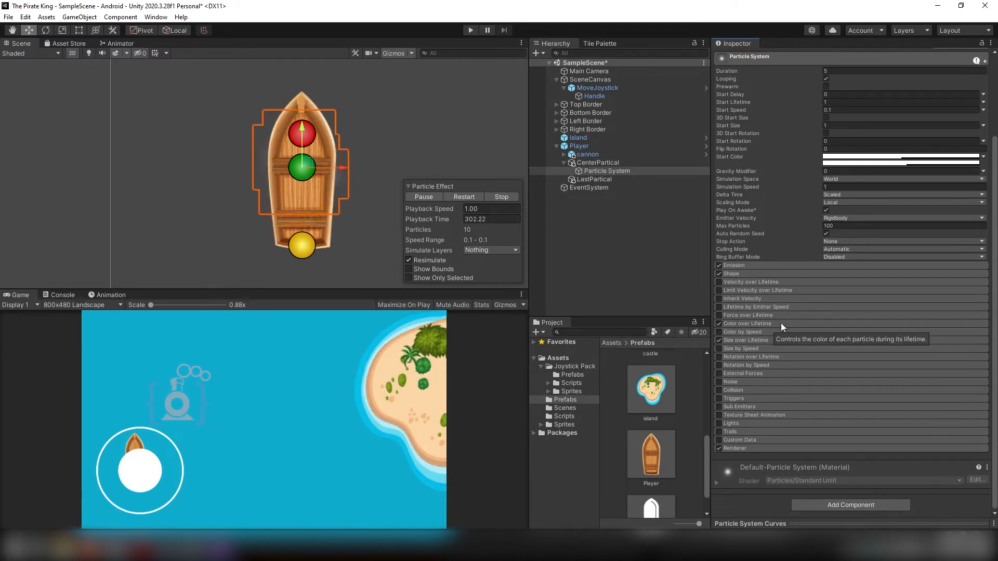
{"action": "left_click", "coordinate": [753, 340]}
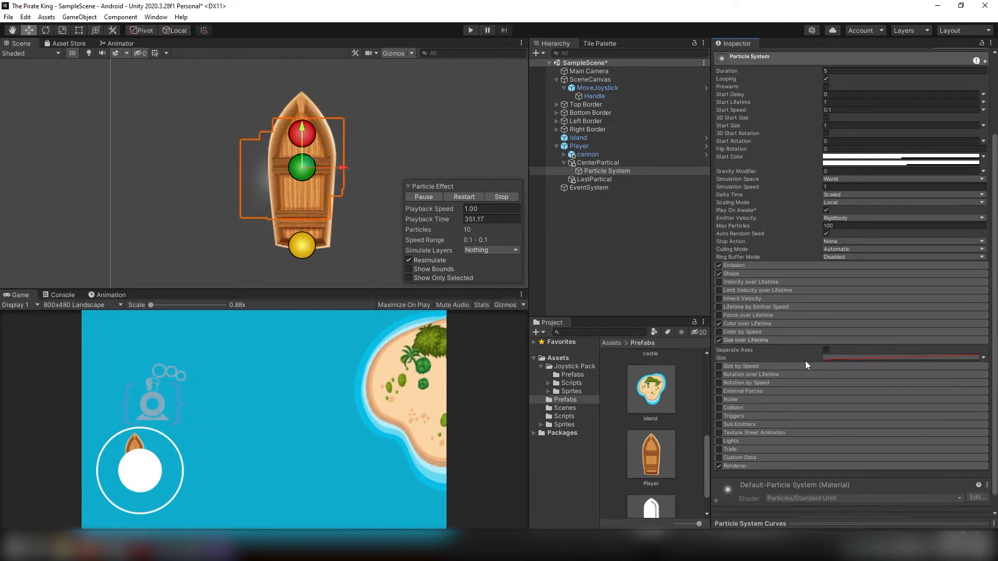
{"action": "left_click", "coordinate": [743, 339]}
{"action": "left_click", "coordinate": [741, 341]}
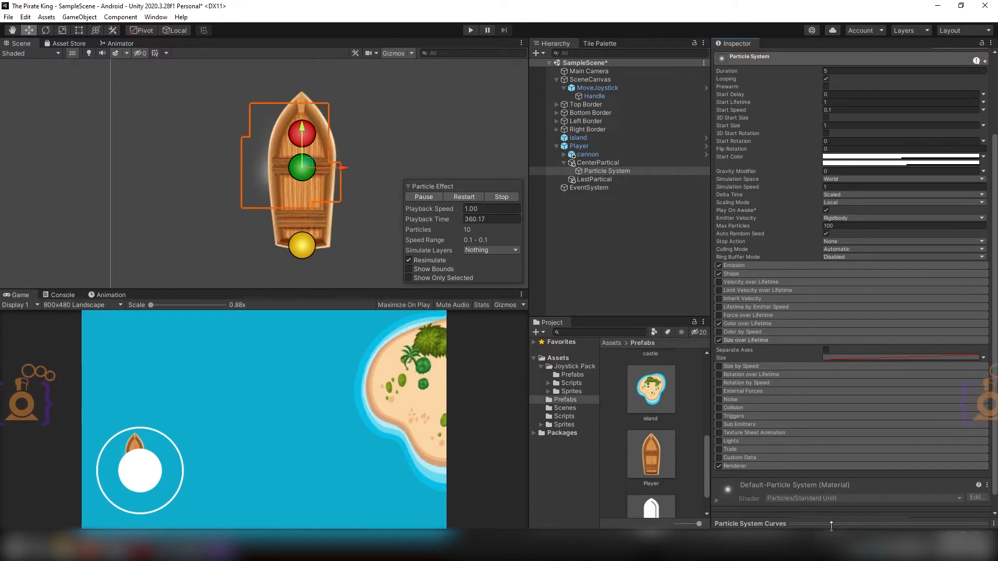
Try a maximum of 4 for the Size over Lifetime curve, and return it to 1
{"action": "left_click_drag", "start_coordinate": [828, 524], "coordinate": [827, 381]}
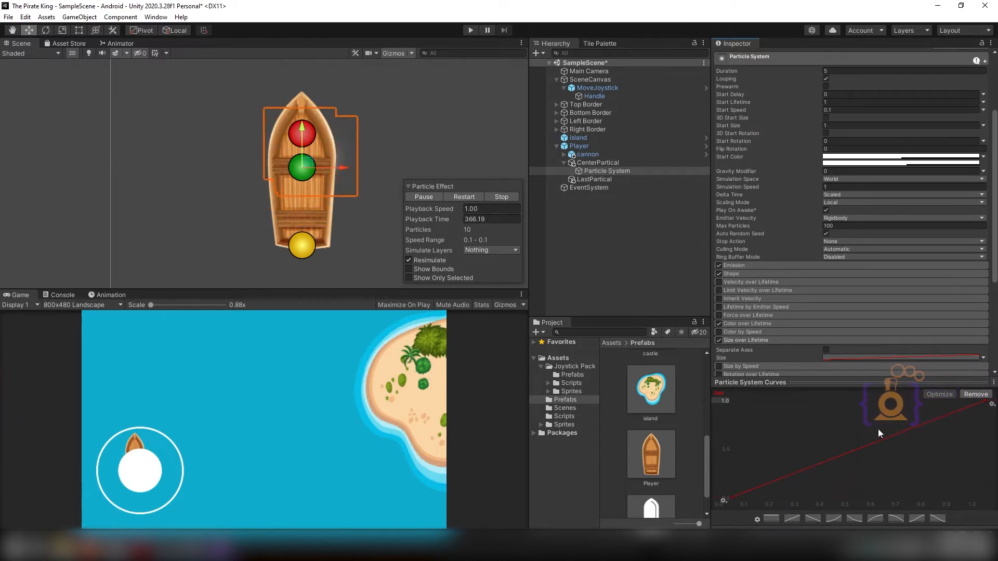
{"action": "left_click", "coordinate": [725, 401]}
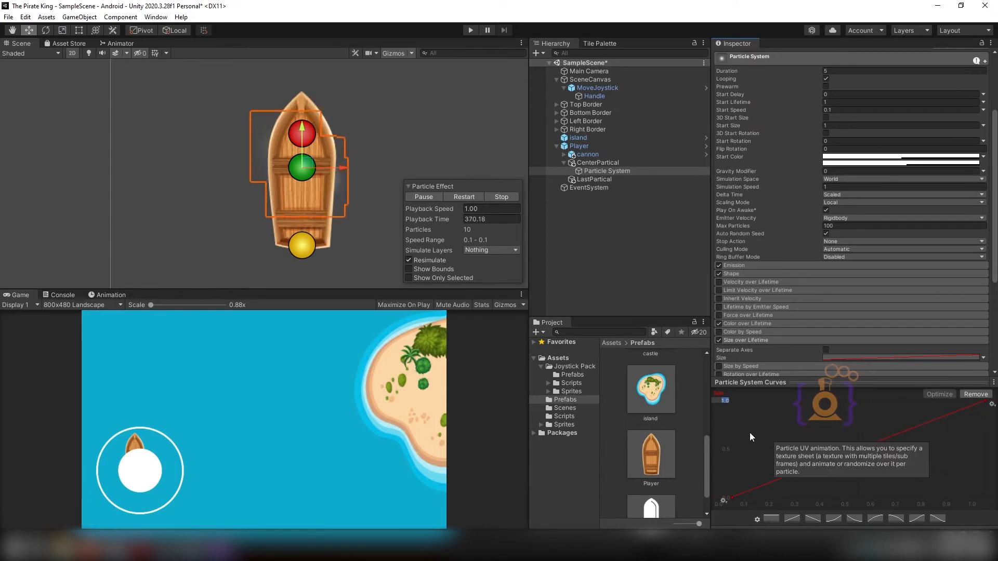
{"action": "type", "text": "2"}
{"action": "key", "text": "Return"}
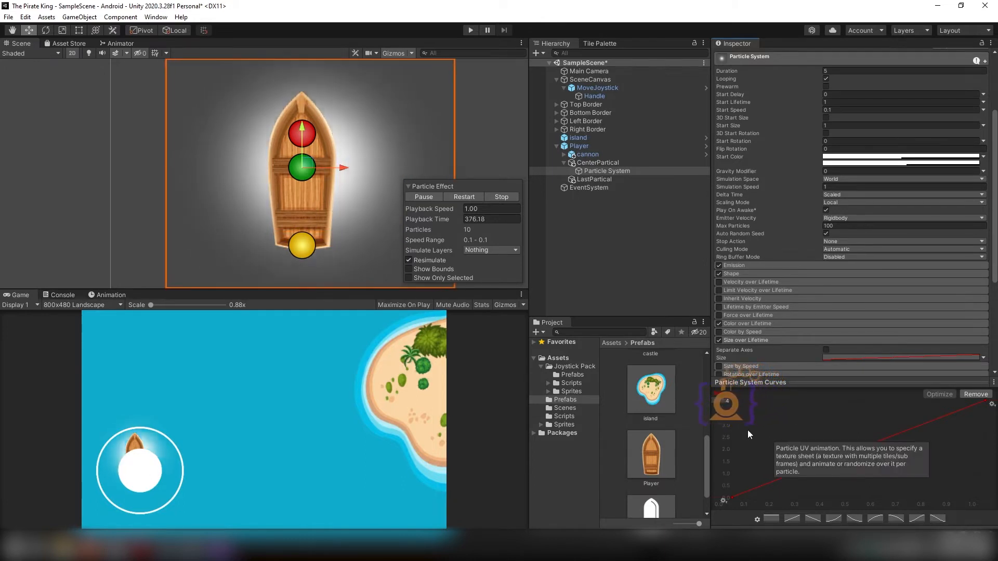
{"action": "left_click", "coordinate": [726, 401]}
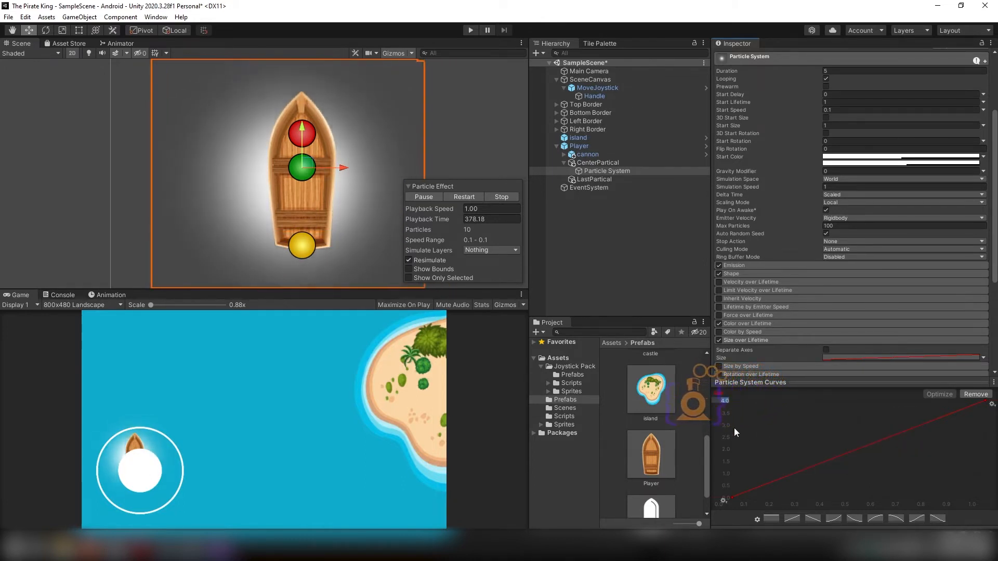
{"action": "type", "text": "1"}
{"action": "key", "text": "Return"}
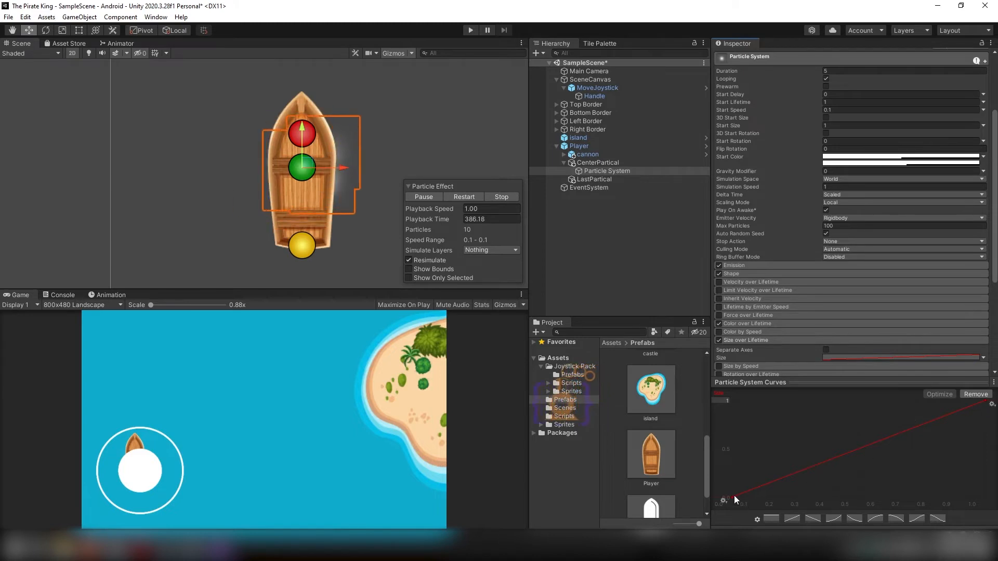
Try a decreasing Size over Lifetime curve preset, return to a linear rising curve, and collapse the curve editor and module
{"action": "left_click", "coordinate": [854, 518]}
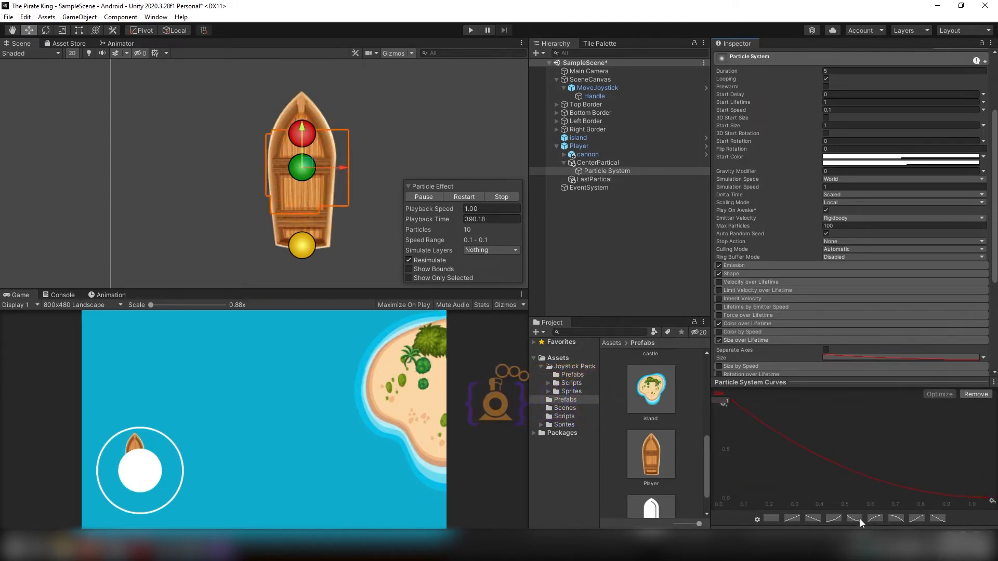
{"action": "left_click", "coordinate": [834, 520]}
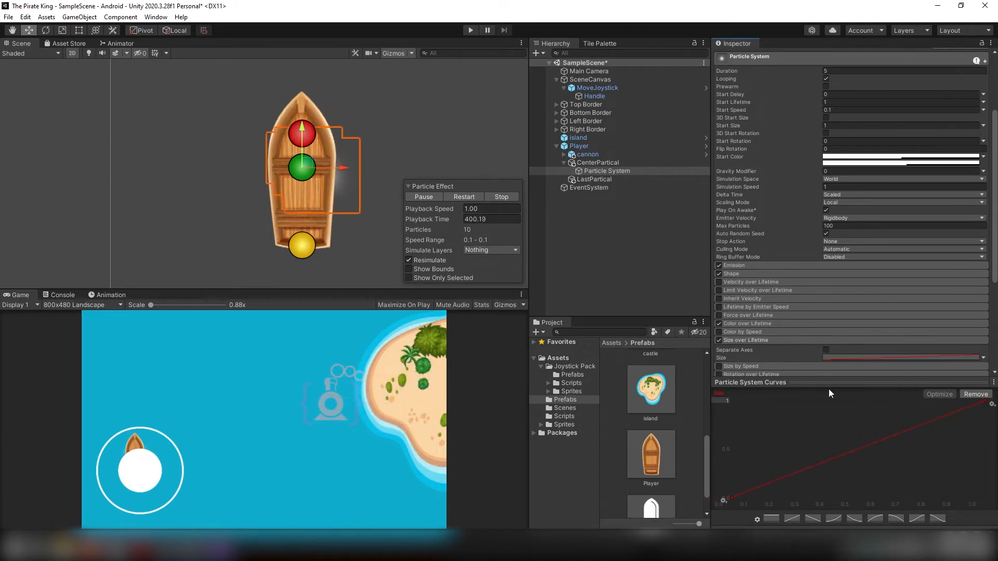
{"action": "left_click_drag", "start_coordinate": [830, 385], "coordinate": [834, 543]}
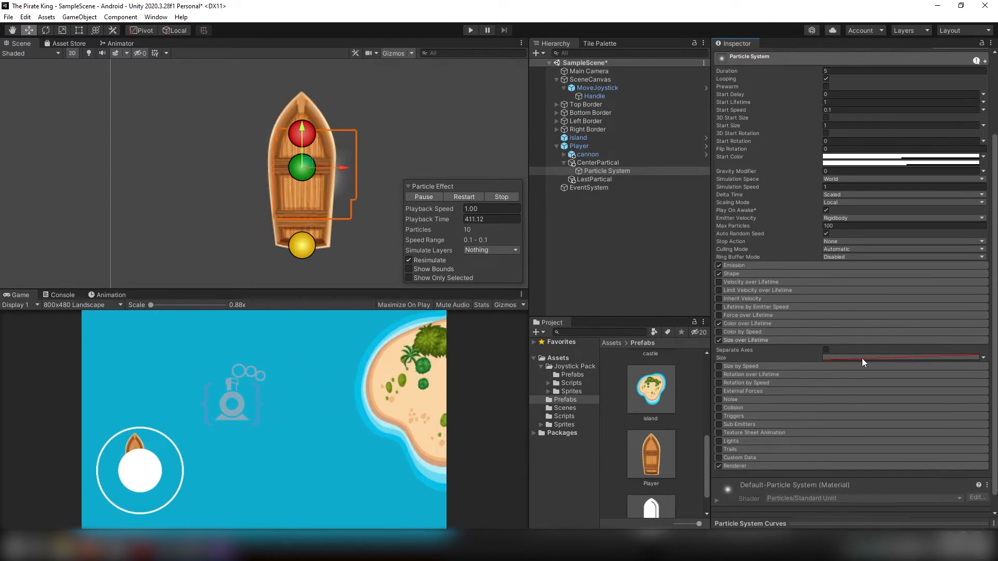
{"action": "left_click", "coordinate": [756, 339]}
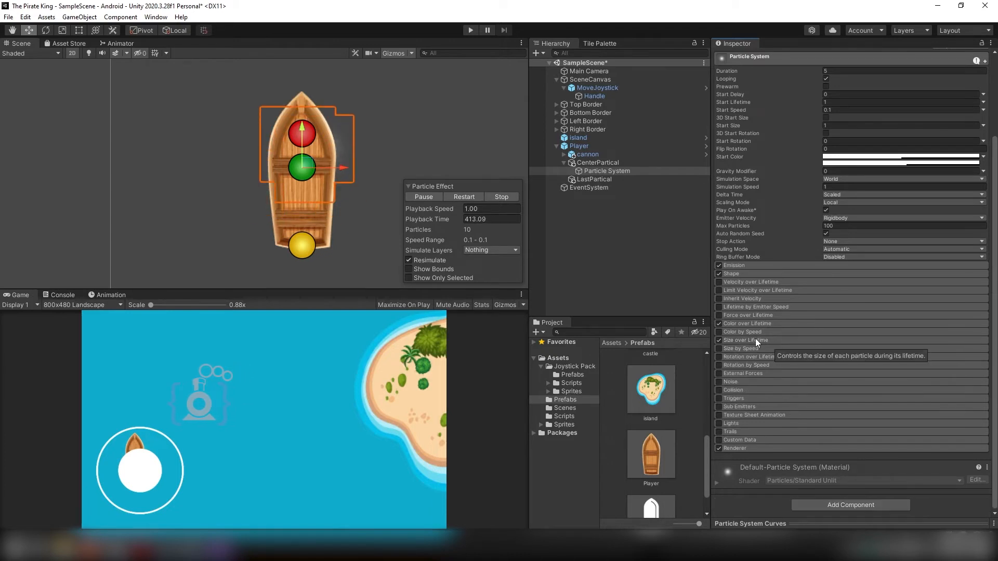
Expand the particle system's Renderer settings, and create a folder named Material in Assets
{"action": "left_click", "coordinate": [759, 447]}
{"action": "scroll", "coordinate": [780, 440], "scroll_direction": "down", "scroll_amount": 5}
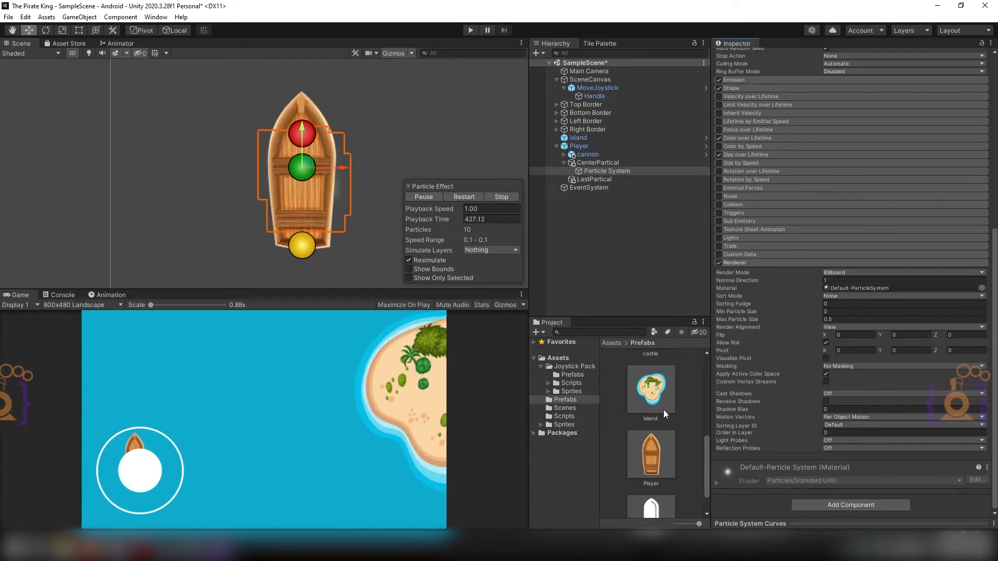
{"action": "left_click", "coordinate": [541, 367]}
{"action": "left_click", "coordinate": [550, 359]}
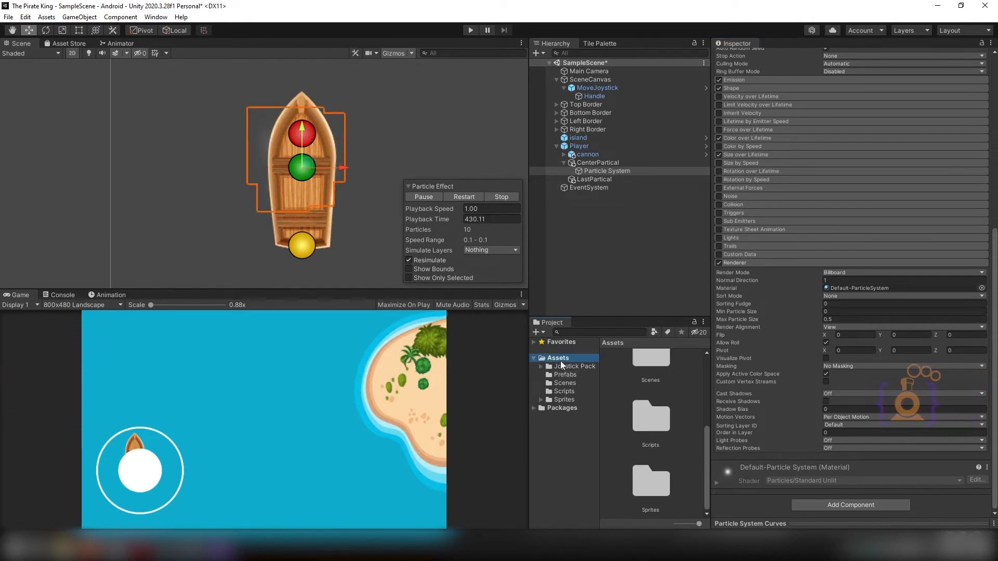
{"action": "right_click", "coordinate": [622, 405]}
{"action": "mouse_move", "coordinate": [728, 131]}
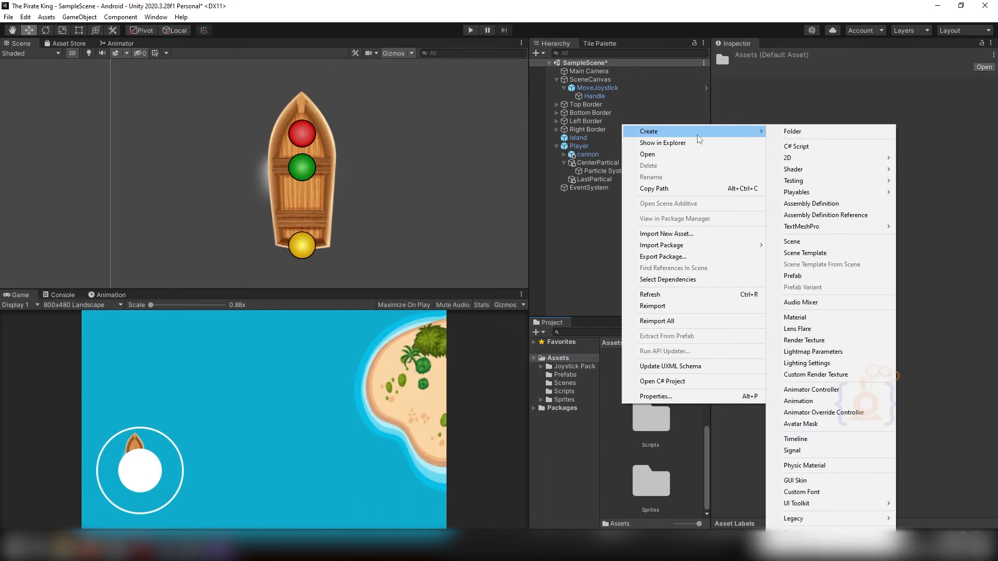
{"action": "left_click", "coordinate": [821, 131]}
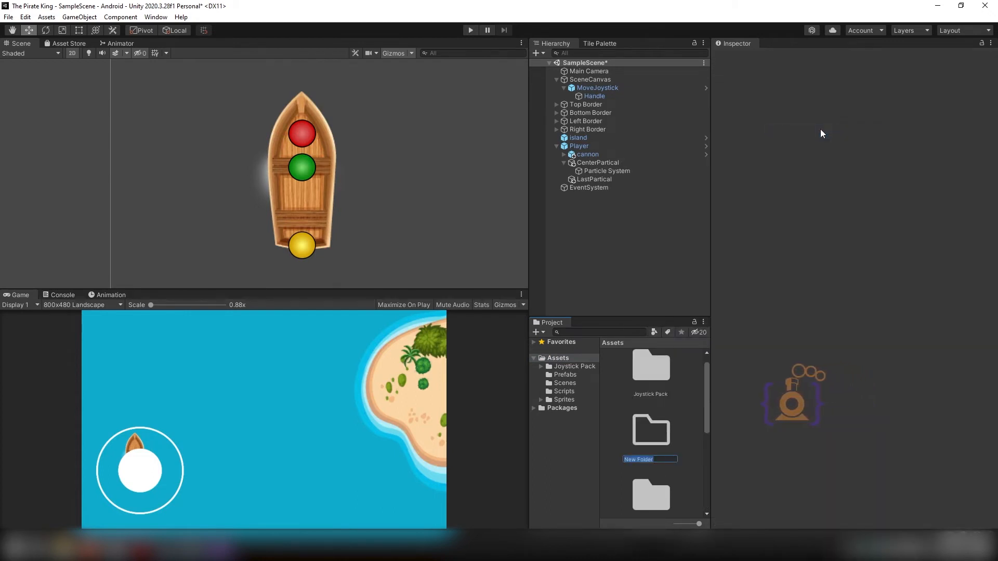
{"action": "type", "text": "M"}
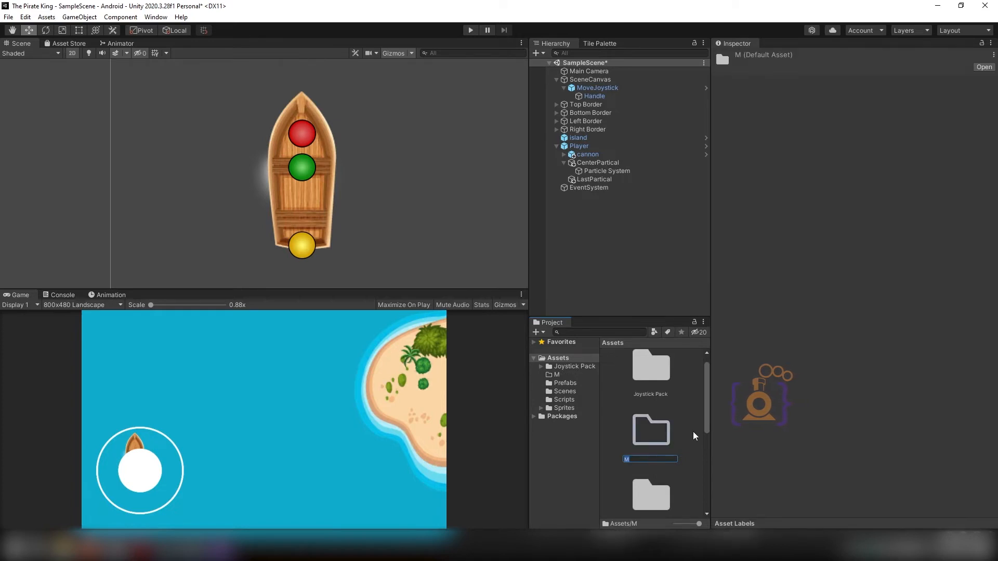
{"action": "type", "text": "aterial"}
{"action": "key", "text": "Return"}
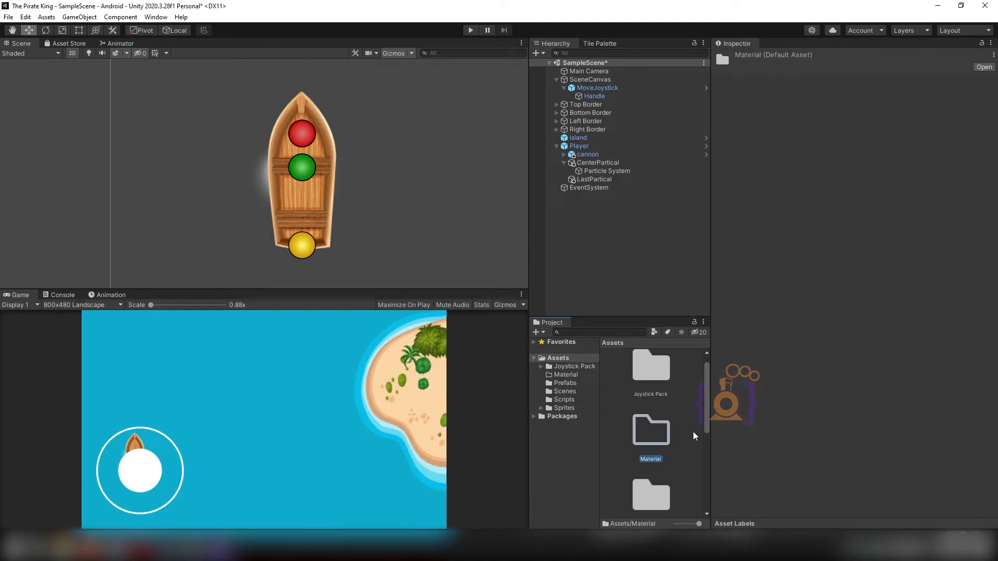
Create a material named BoatWave inside the Material folder
{"action": "key", "text": "Return"}
{"action": "right_click", "coordinate": [628, 441]}
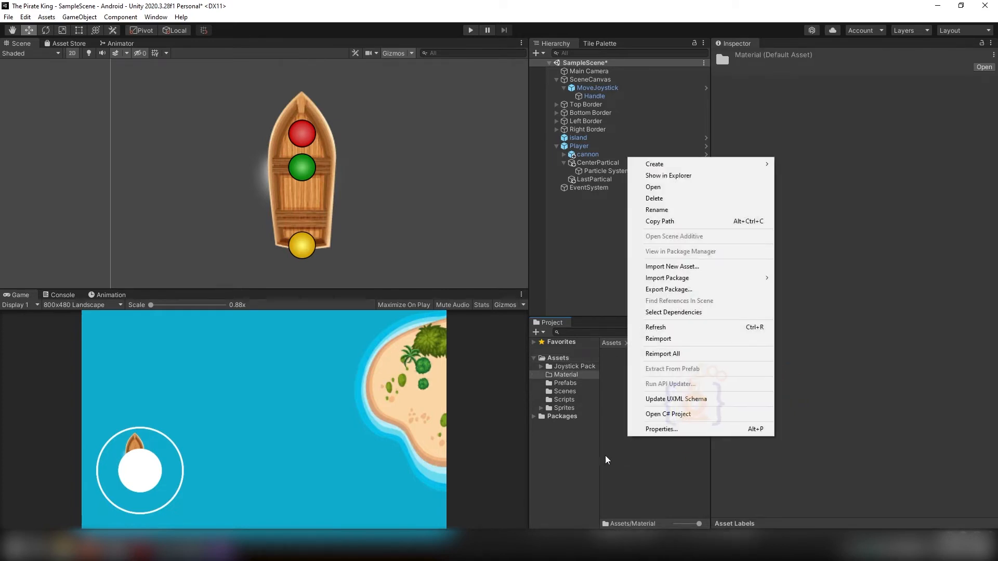
{"action": "mouse_move", "coordinate": [665, 162]}
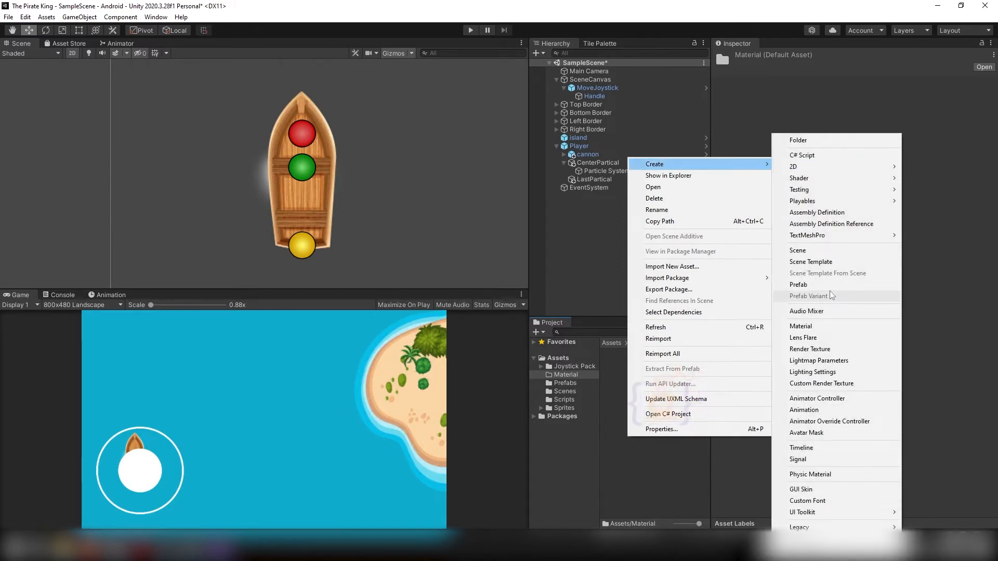
{"action": "left_click", "coordinate": [822, 326]}
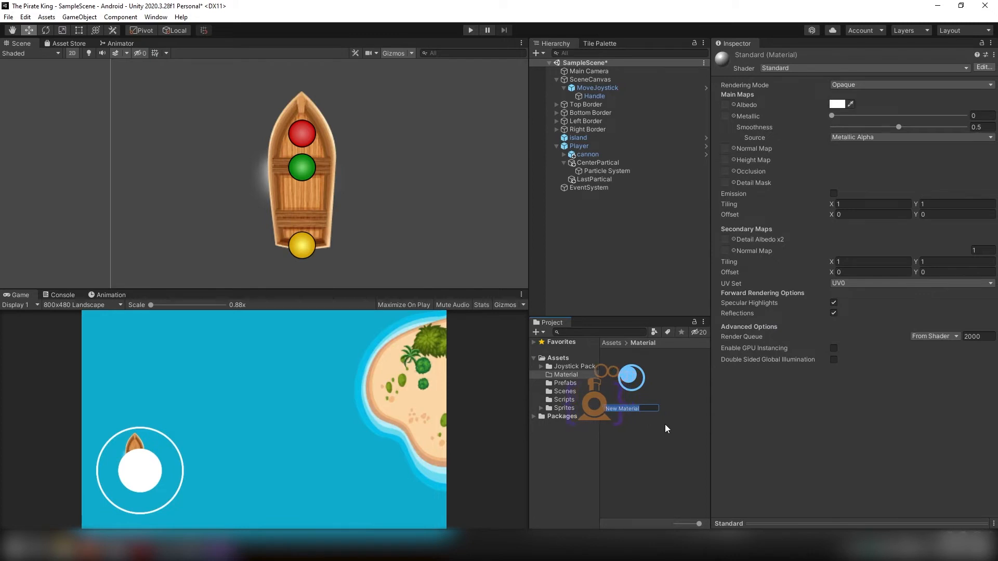
{"action": "type", "text": "Boat"}
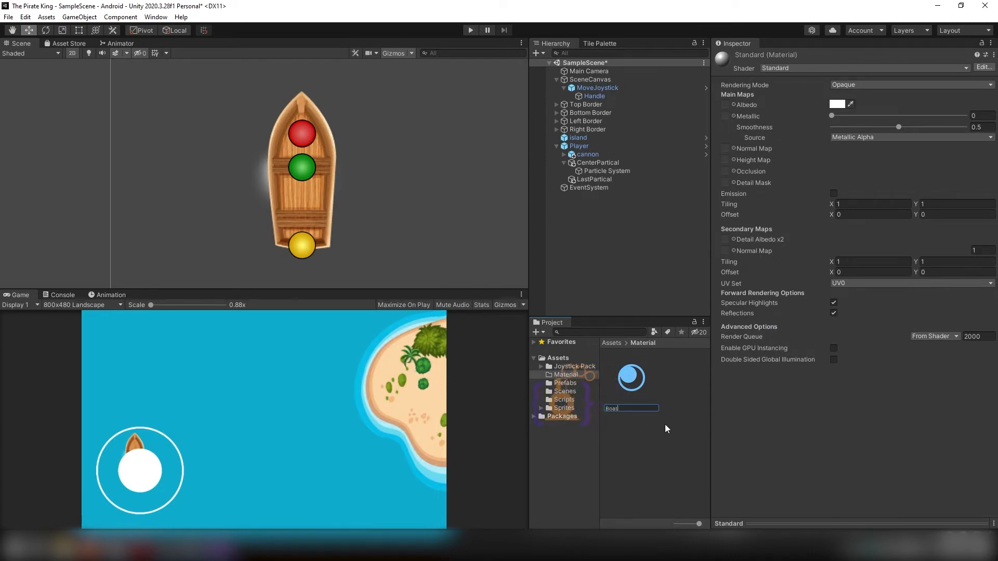
{"action": "type", "text": "Wave"}
{"action": "key", "text": "Return"}
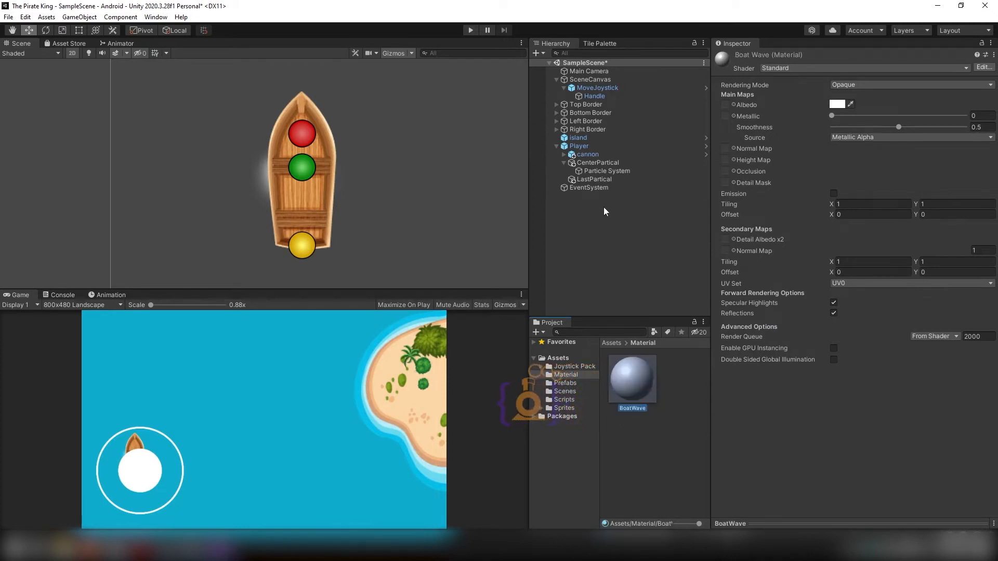
Assign the BoatWave material to the Renderer of the Particle System under CenterPartical
{"action": "left_click", "coordinate": [596, 172]}
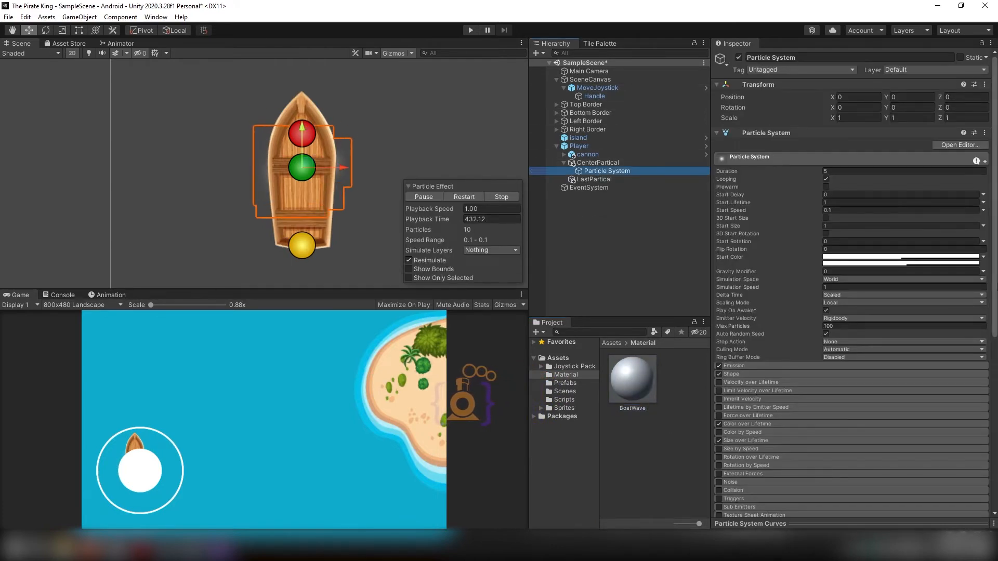
{"action": "scroll", "coordinate": [778, 419], "scroll_direction": "down", "scroll_amount": 10}
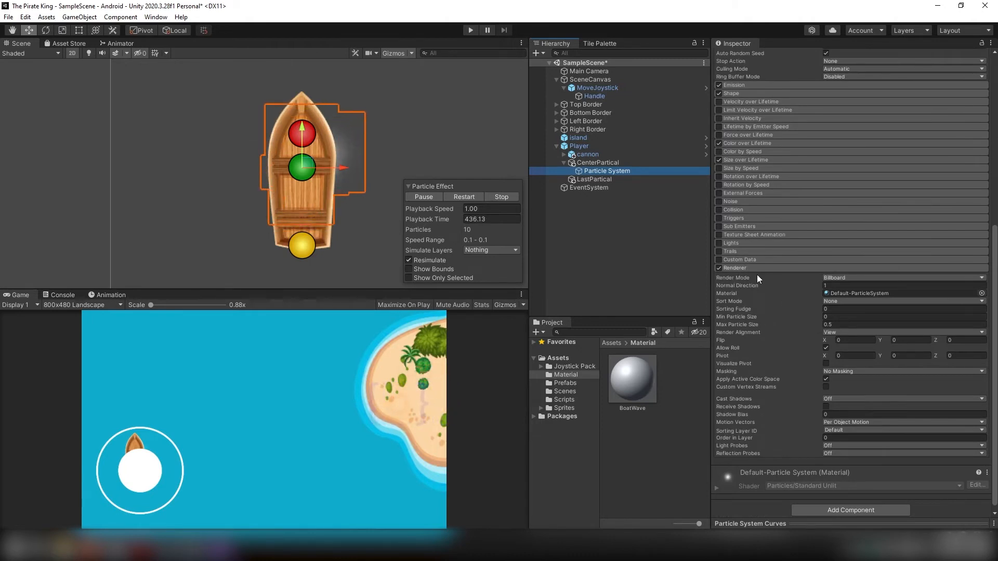
{"action": "left_click_drag", "start_coordinate": [628, 378], "coordinate": [871, 292]}
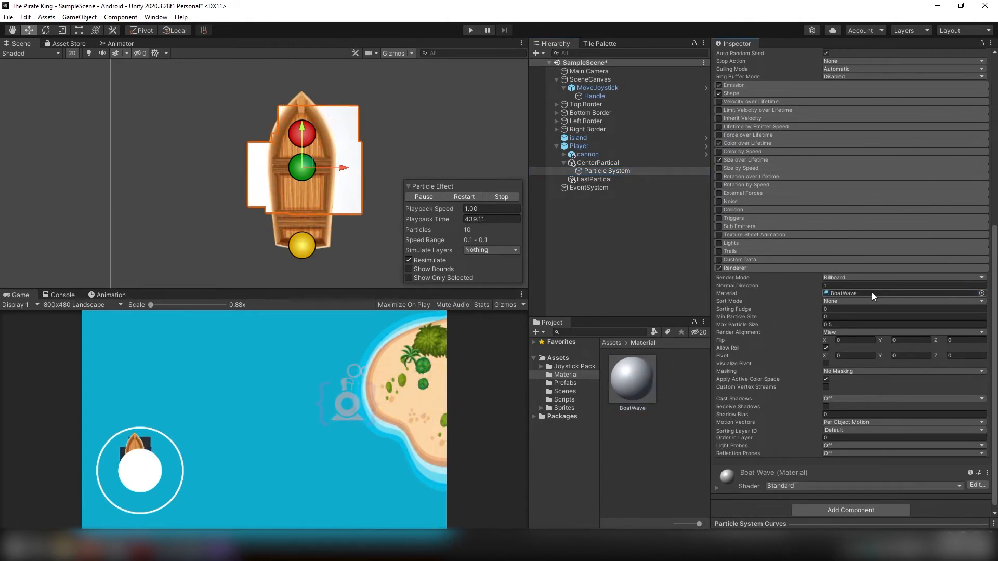
Set the BoatWave material's shader to Particles/Standard Unlit and its Rendering Mode to Fade
{"action": "left_click", "coordinate": [632, 382]}
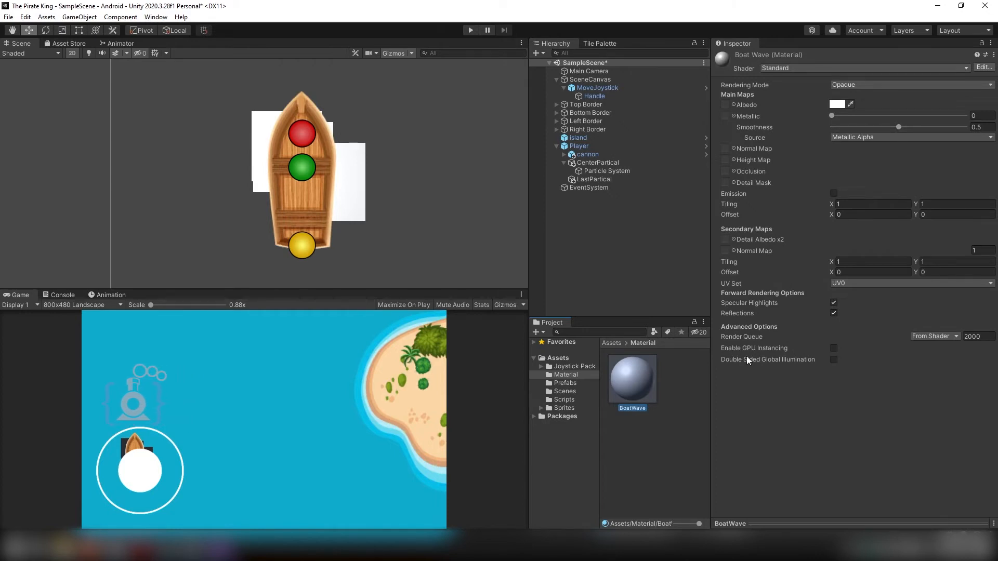
{"action": "left_click", "coordinate": [812, 67]}
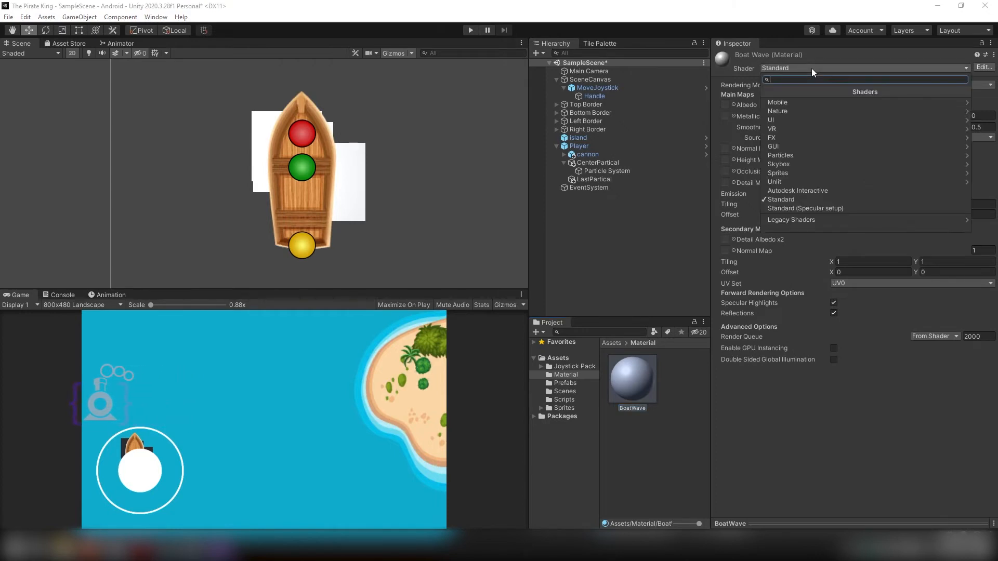
{"action": "left_click", "coordinate": [797, 154]}
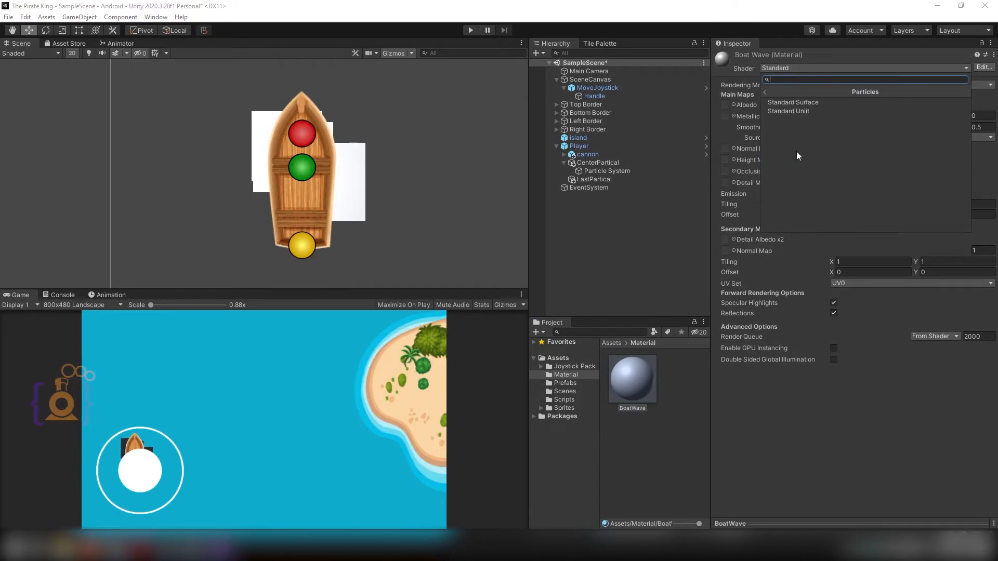
{"action": "left_click", "coordinate": [809, 110]}
{"action": "left_click", "coordinate": [859, 94]}
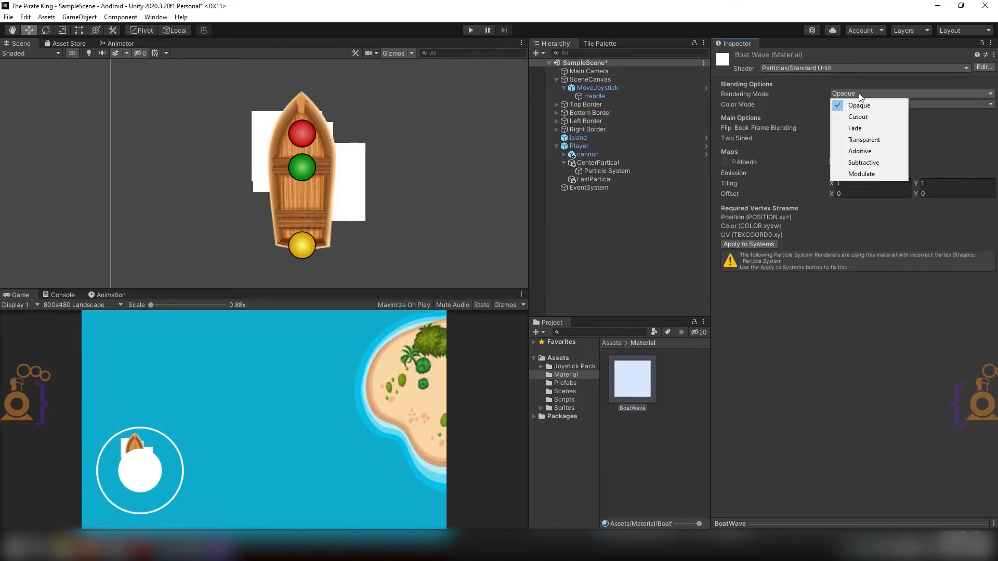
{"action": "left_click", "coordinate": [857, 128]}
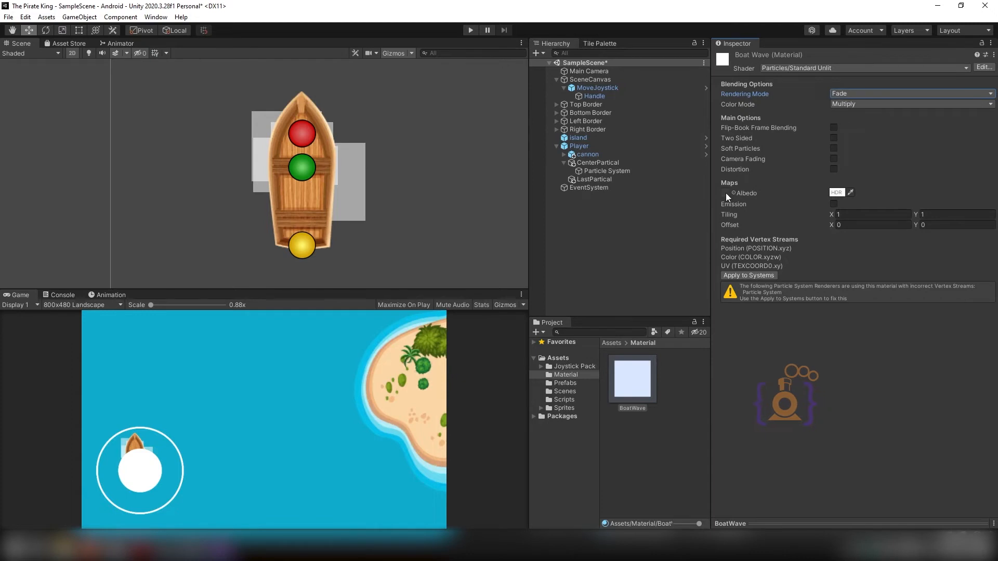
Assign the BoatWave2 texture from the Sprites folder as the BoatWave material's Albedo map
{"action": "left_click", "coordinate": [562, 400]}
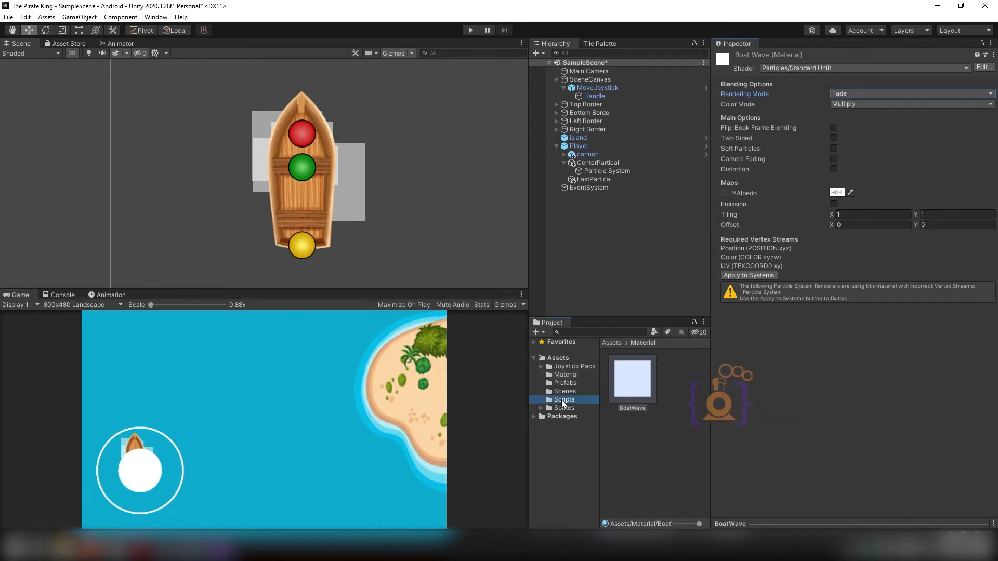
{"action": "left_click", "coordinate": [562, 409]}
{"action": "scroll", "coordinate": [645, 426], "scroll_direction": "down", "scroll_amount": 3}
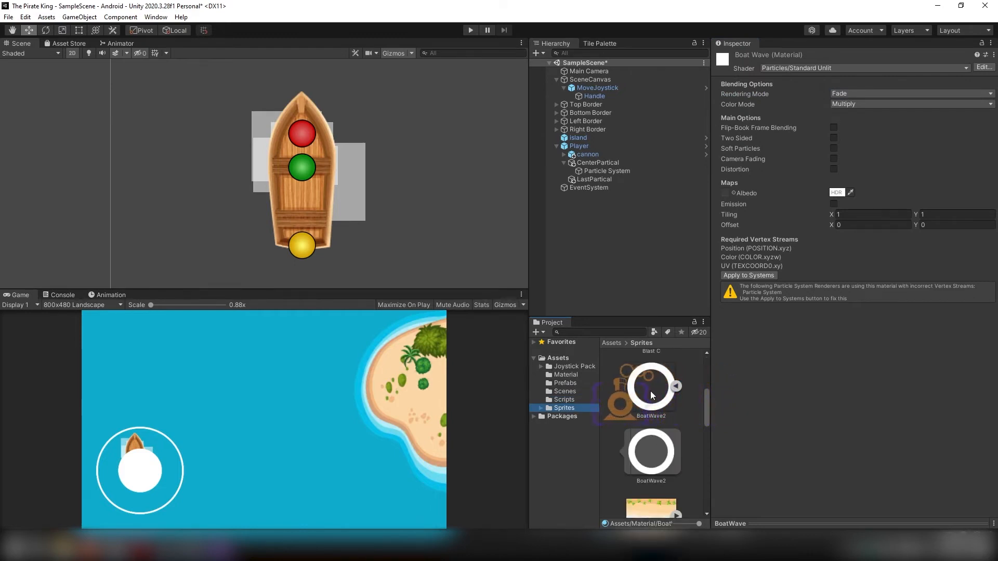
{"action": "left_click_drag", "start_coordinate": [648, 394], "coordinate": [725, 193]}
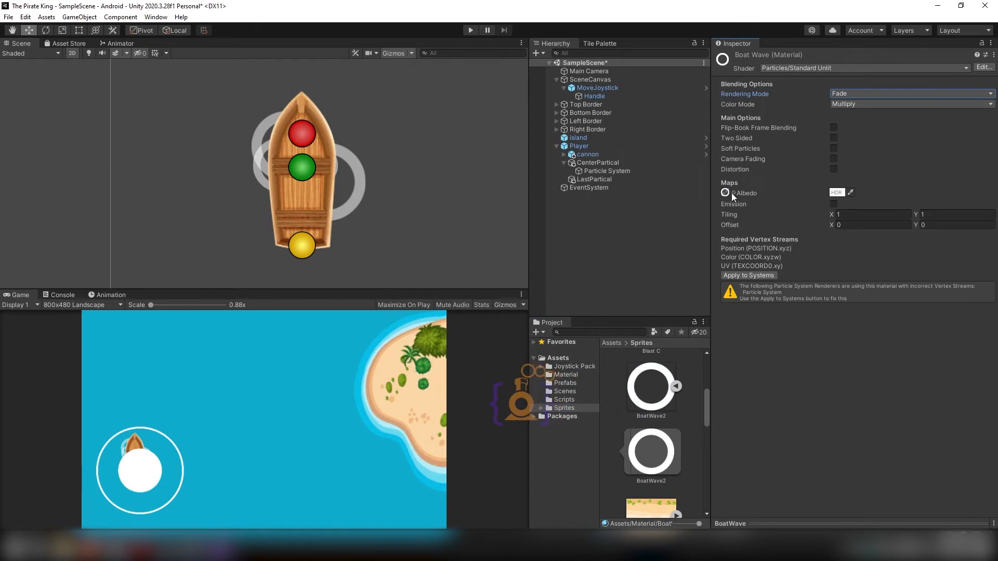
Try BlastA7 as the material's Albedo texture and move the Particle System beside the boat, to about X 1.16, Y 0.225
{"action": "left_click", "coordinate": [733, 192]}
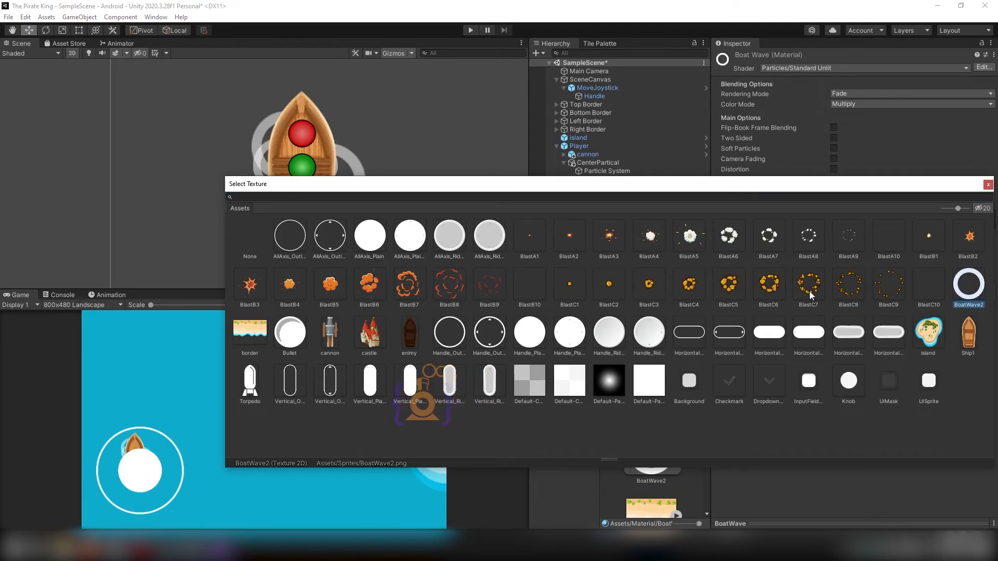
{"action": "left_click", "coordinate": [772, 251]}
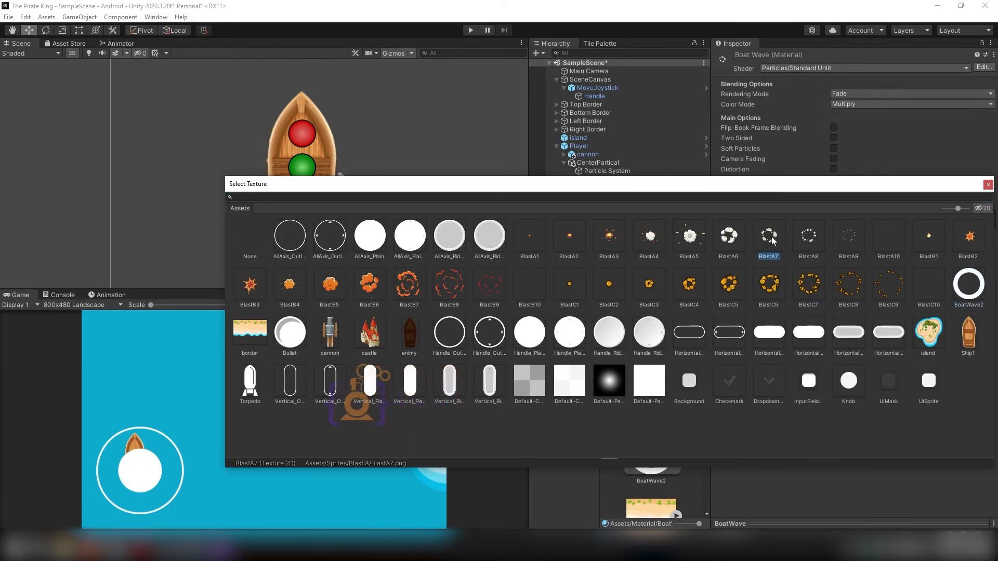
{"action": "left_click", "coordinate": [988, 185]}
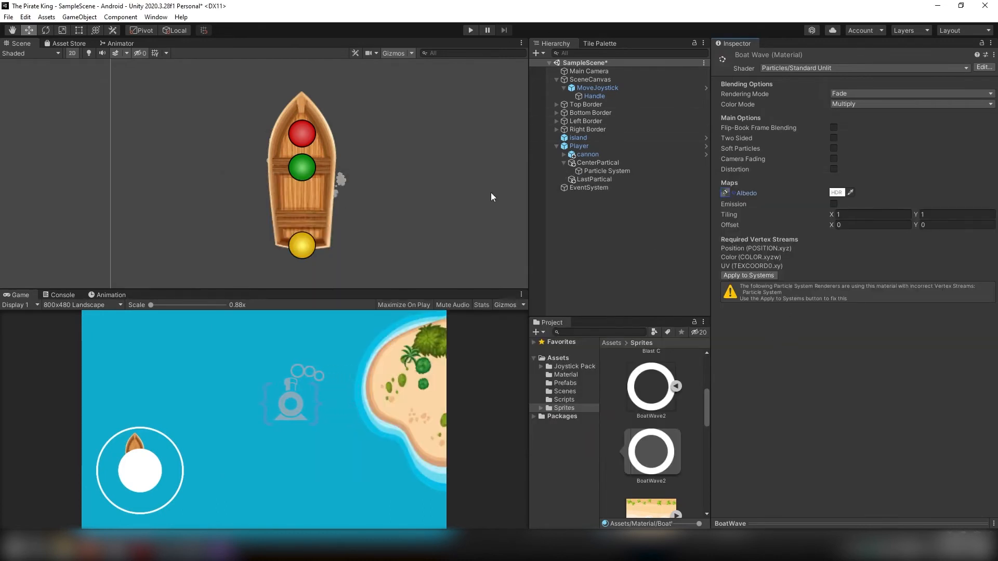
{"action": "left_click", "coordinate": [599, 171]}
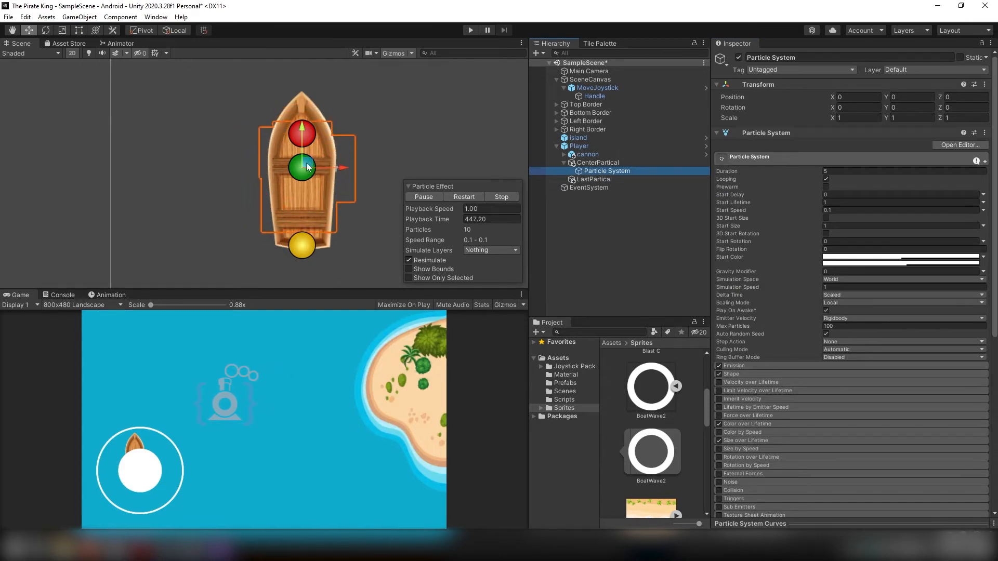
{"action": "left_click_drag", "start_coordinate": [308, 166], "coordinate": [401, 150]}
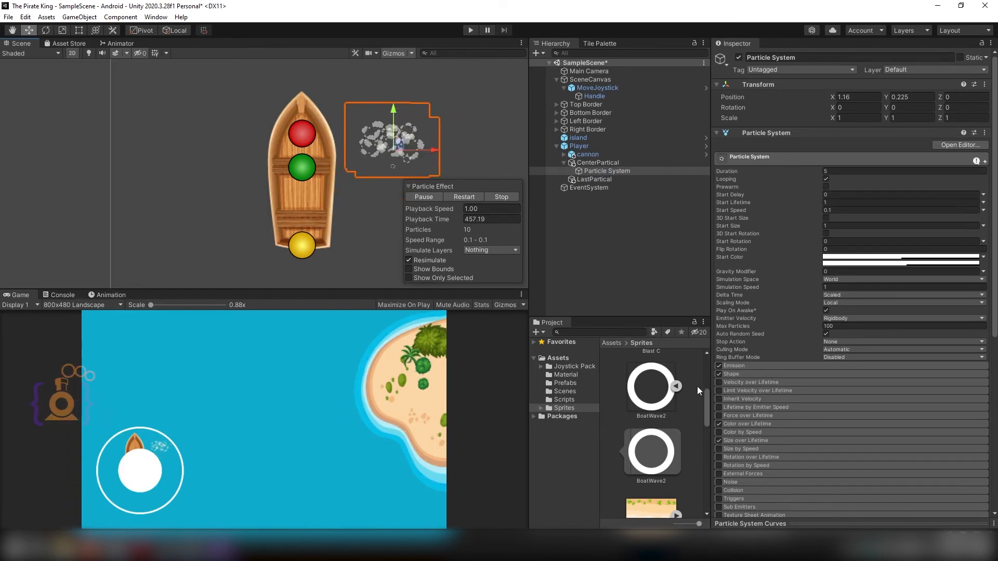
Set the BoatWave material's Albedo texture back to BoatWave2
{"action": "left_click", "coordinate": [565, 374]}
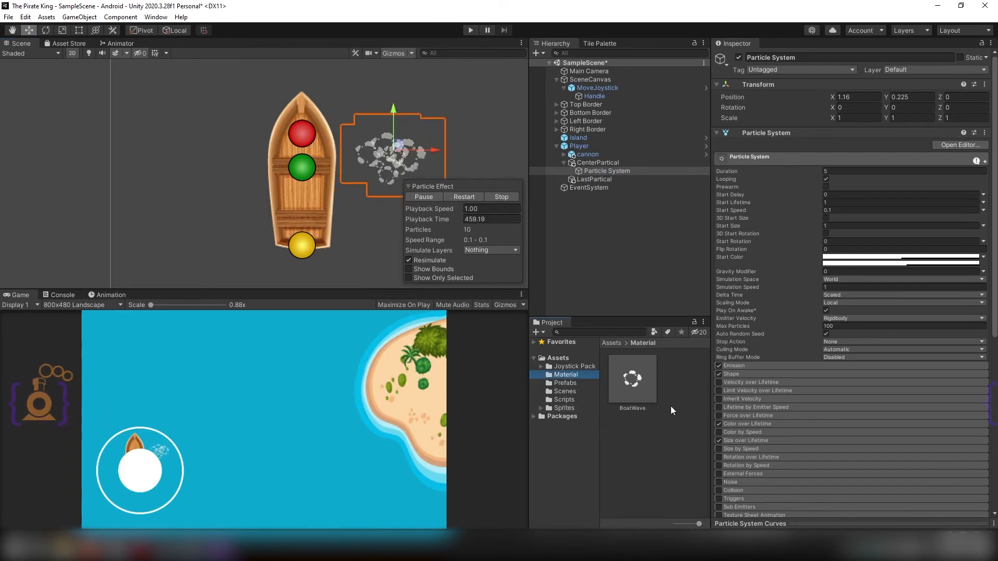
{"action": "left_click", "coordinate": [631, 380]}
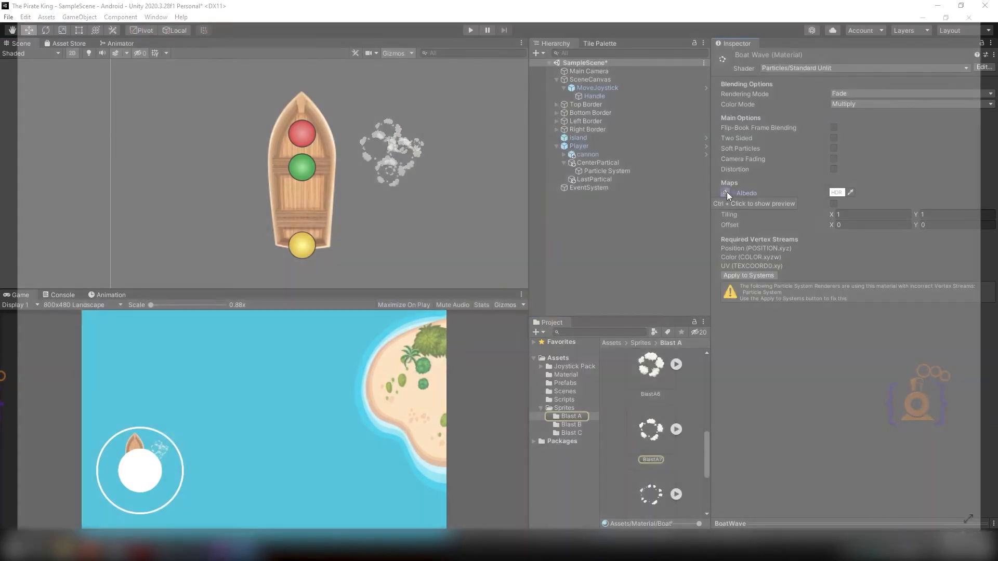
{"action": "left_click", "coordinate": [986, 6]}
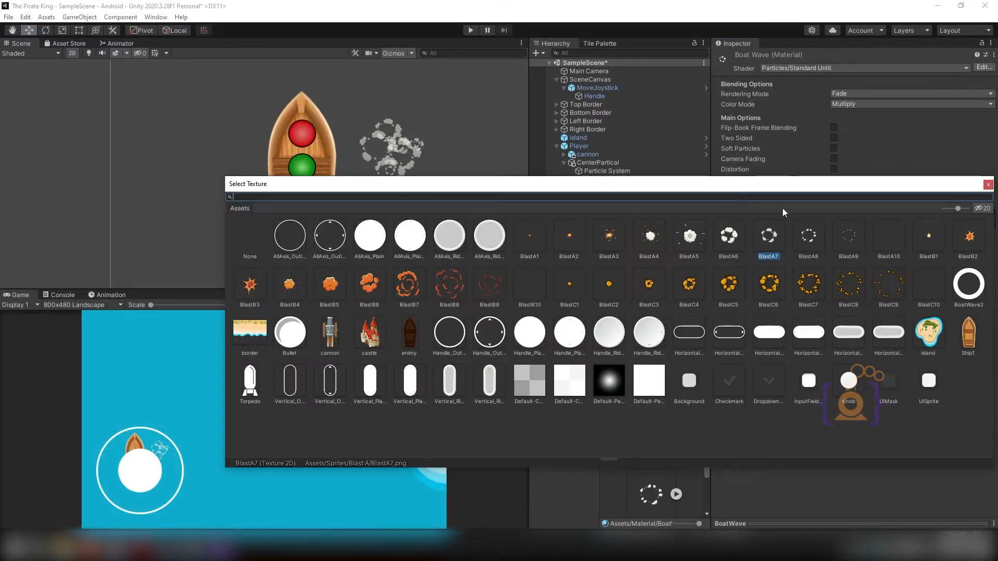
{"action": "left_click", "coordinate": [969, 284]}
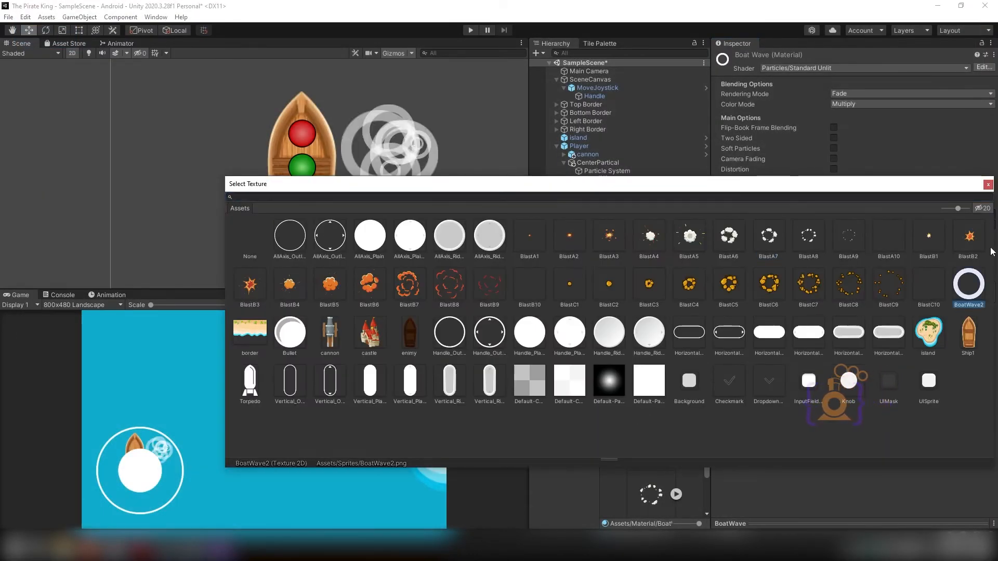
{"action": "left_click", "coordinate": [989, 185]}
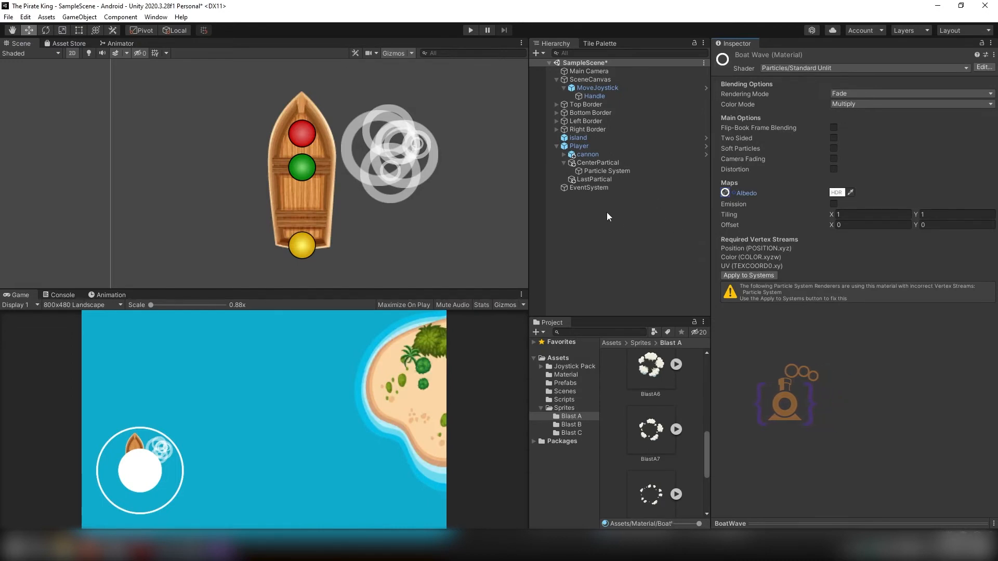
Shift the Particle System slightly farther from the boat to preview the rings, and reset its Transform
{"action": "left_click", "coordinate": [604, 171]}
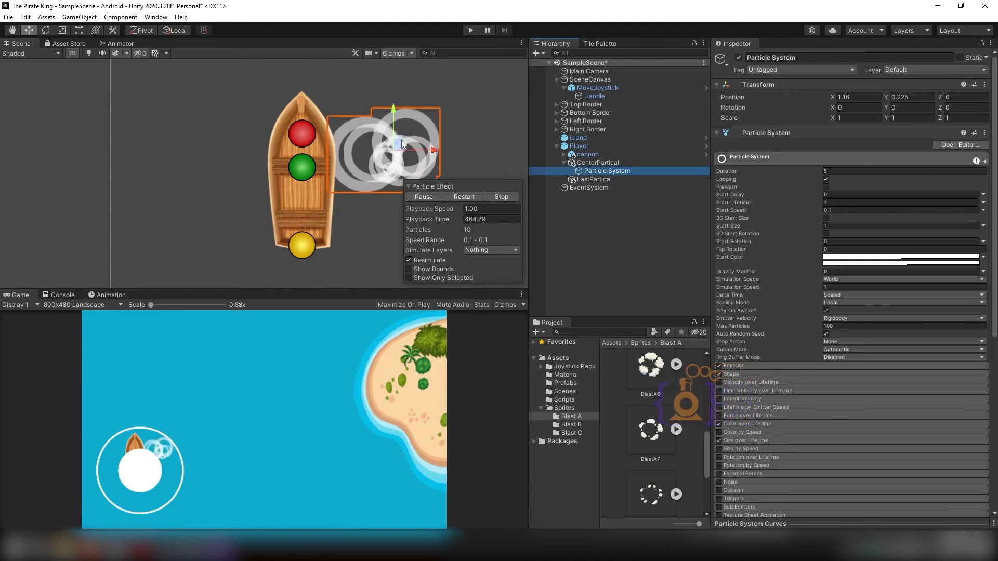
{"action": "mouse_move", "coordinate": [401, 140]}
{"action": "left_mouse_down"}
{"action": "mouse_move", "coordinate": [359, 159]}
{"action": "mouse_move", "coordinate": [308, 158]}
{"action": "mouse_move", "coordinate": [386, 136]}
{"action": "mouse_move", "coordinate": [398, 139]}
{"action": "mouse_move", "coordinate": [347, 158]}
{"action": "mouse_move", "coordinate": [413, 144]}
{"action": "left_mouse_up"}
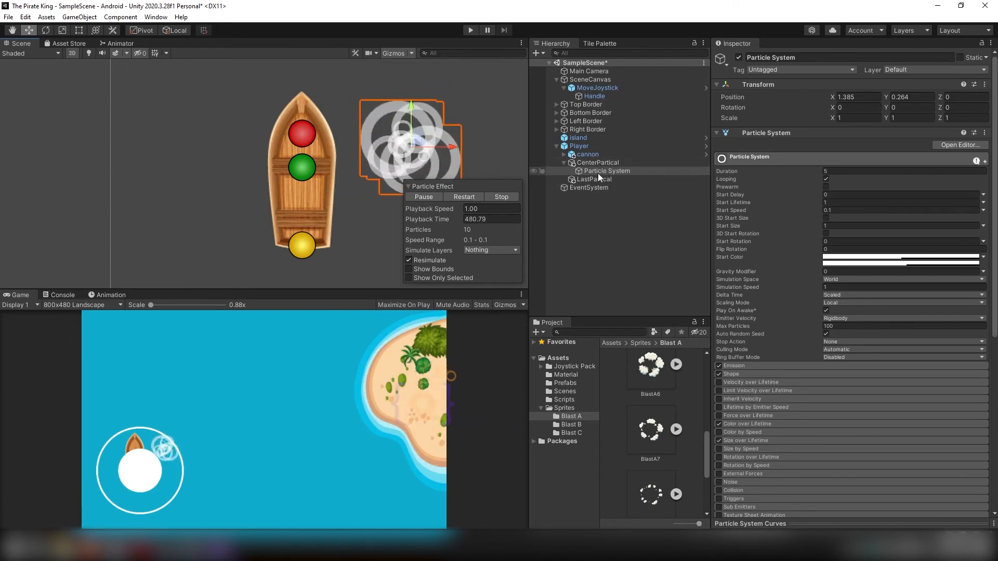
{"action": "left_click", "coordinate": [986, 85]}
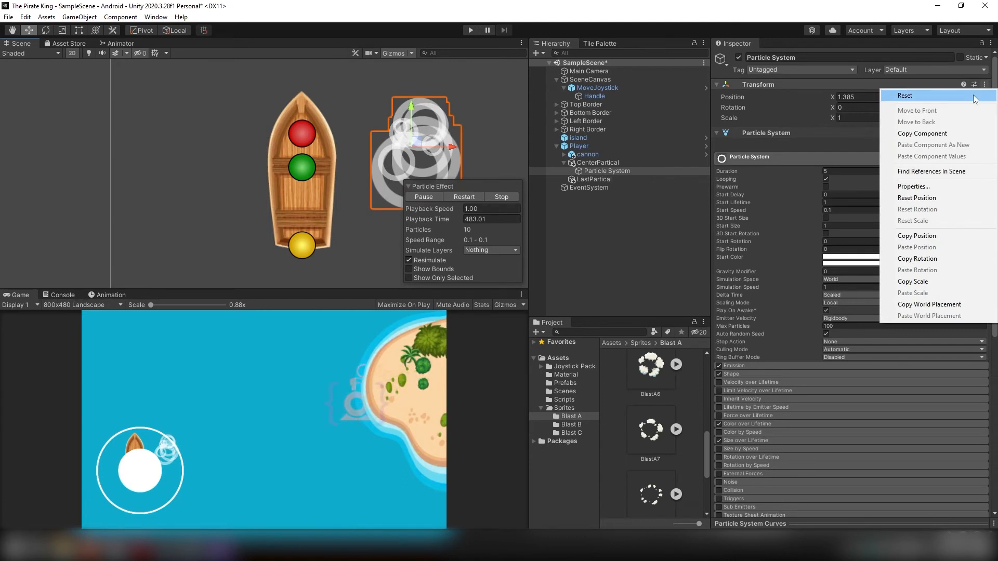
{"action": "left_click", "coordinate": [974, 95]}
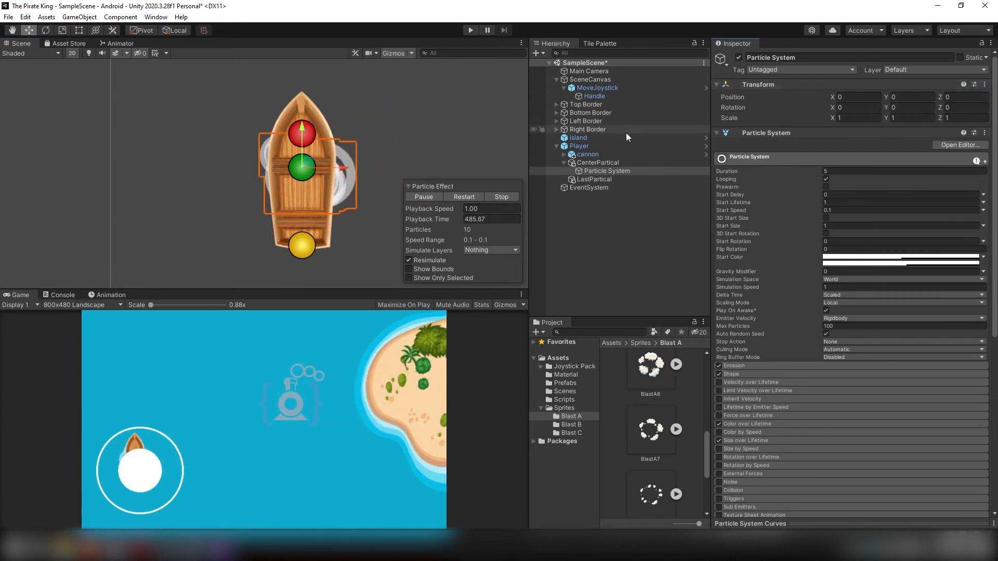
Replace LastPartical with a duplicate of CenterPartical named Last Partical, and move it to the boat's rear at about Y -0.857
{"action": "left_click", "coordinate": [597, 179]}
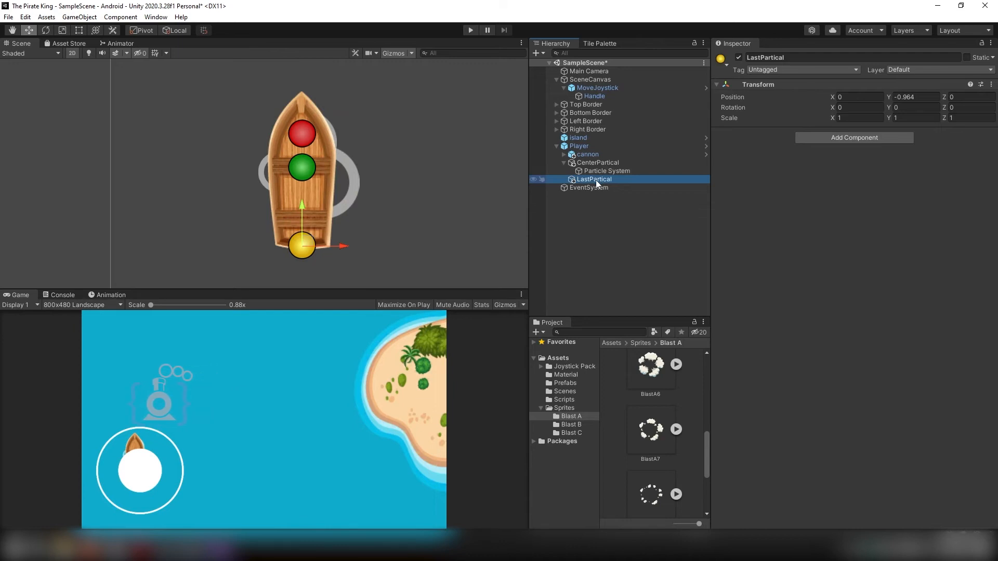
{"action": "key", "text": "Delete"}
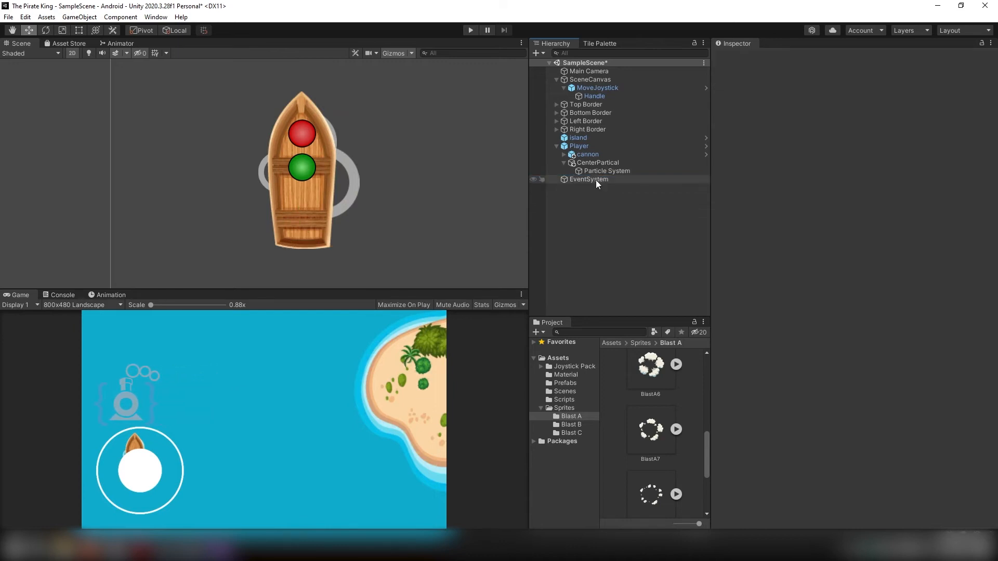
{"action": "left_click", "coordinate": [587, 161]}
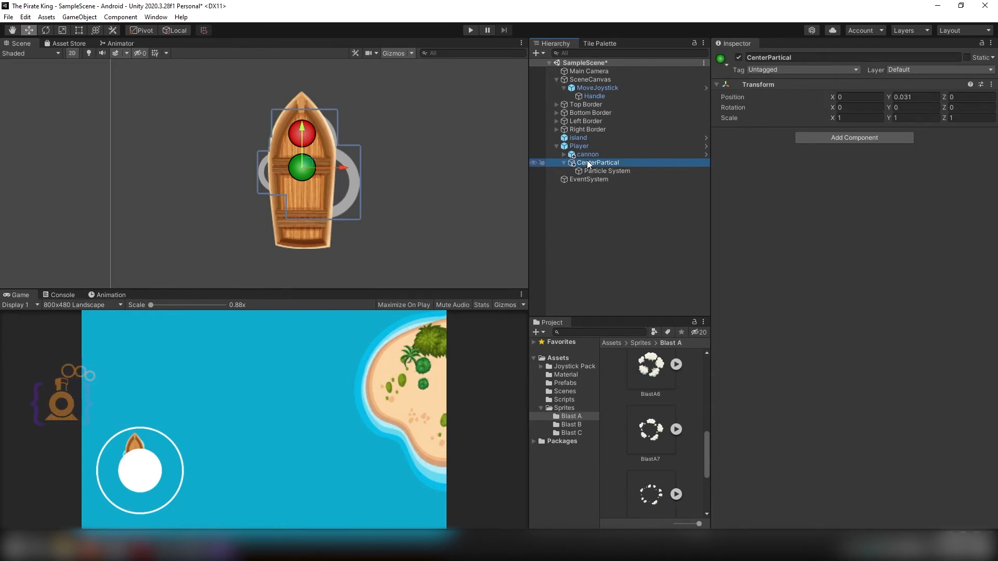
{"action": "key", "text": "ctrl+d"}
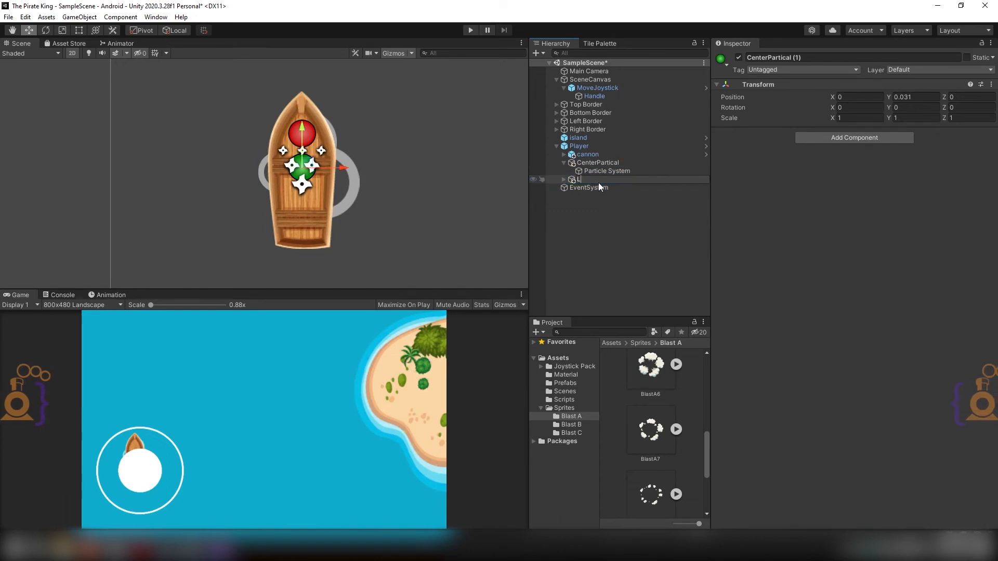
{"action": "type", "text": "Last Partical"}
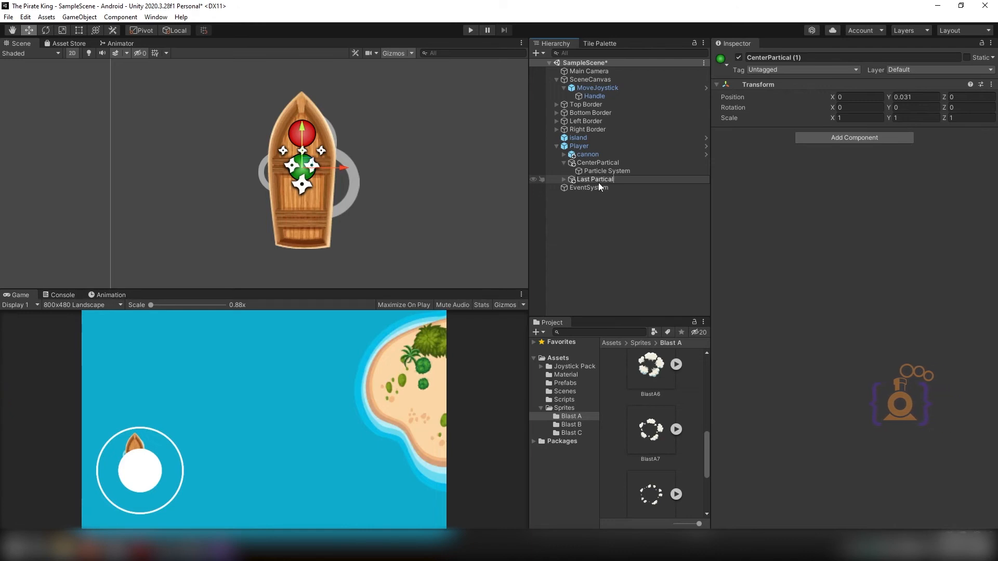
{"action": "key", "text": "Return"}
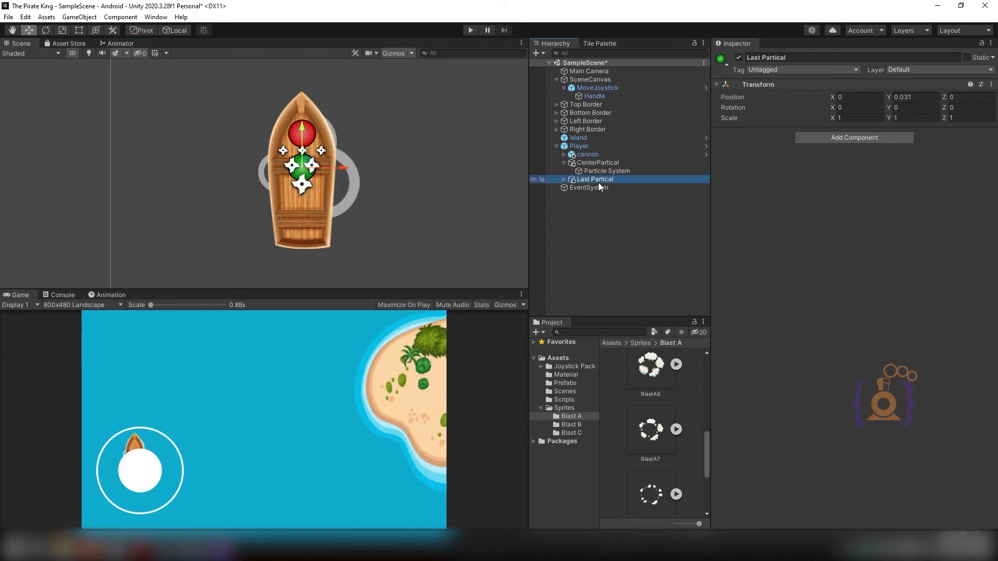
{"action": "left_click_drag", "start_coordinate": [303, 126], "coordinate": [300, 194]}
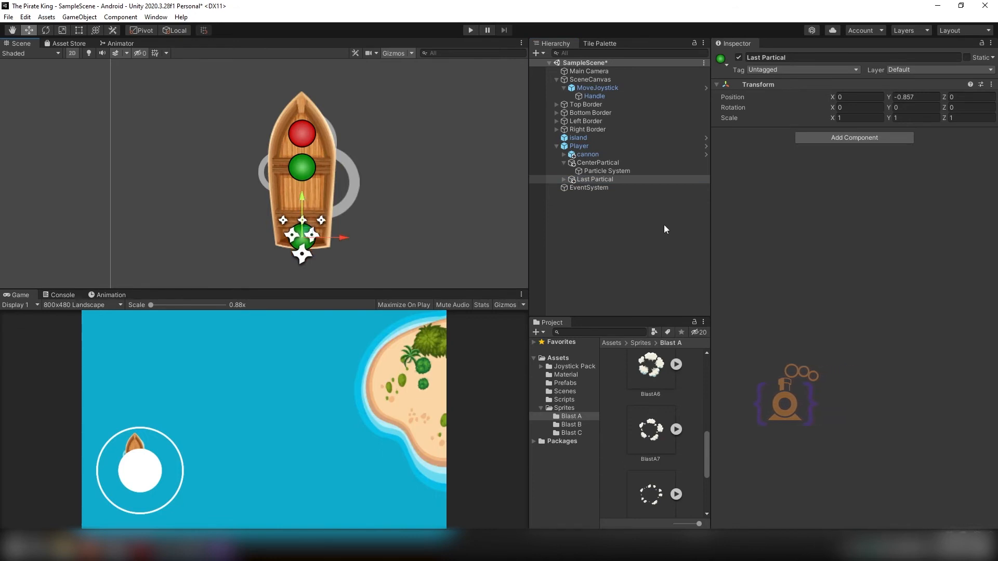
Play-test the boat with the center and rear particle systems in the maximized Game view, and stop the game
{"action": "left_click", "coordinate": [469, 30]}
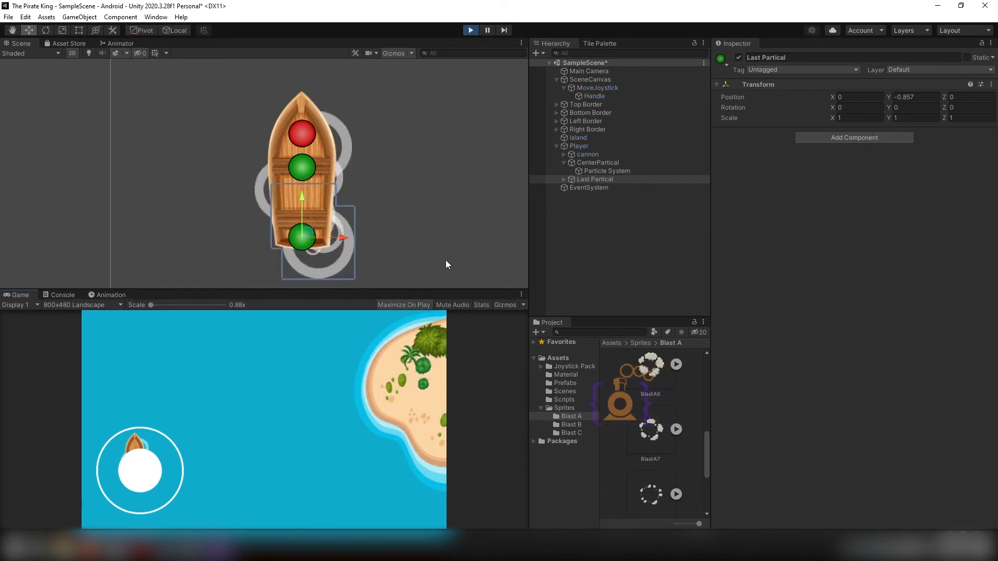
{"action": "left_click", "coordinate": [487, 30]}
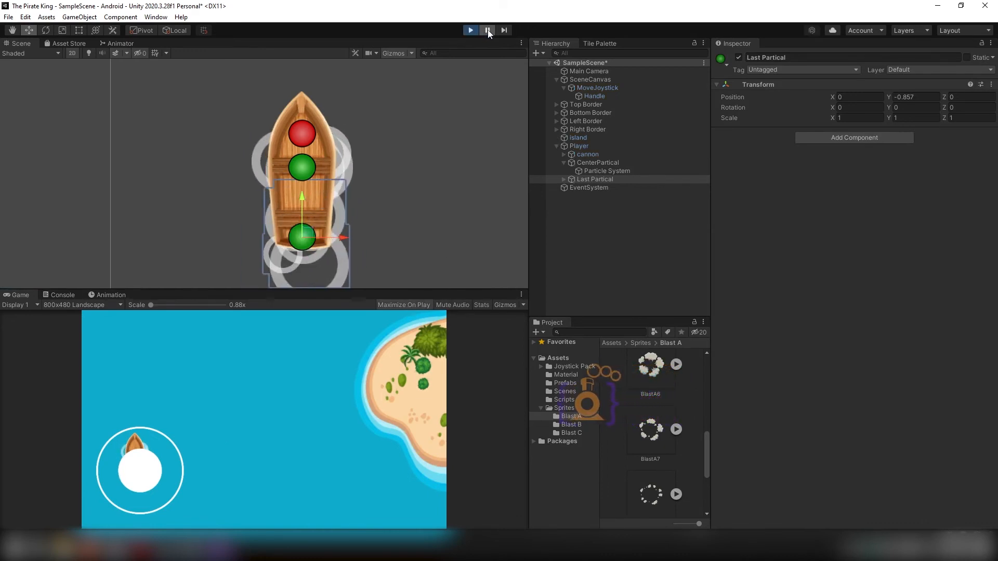
{"action": "mouse_move", "coordinate": [357, 350]}
{"action": "left_mouse_down"}
{"action": "mouse_move", "coordinate": [339, 296]}
{"action": "mouse_move", "coordinate": [392, 272]}
{"action": "mouse_move", "coordinate": [357, 340]}
{"action": "mouse_move", "coordinate": [353, 382]}
{"action": "mouse_move", "coordinate": [392, 366]}
{"action": "mouse_move", "coordinate": [432, 331]}
{"action": "mouse_move", "coordinate": [392, 379]}
{"action": "mouse_move", "coordinate": [312, 392]}
{"action": "mouse_move", "coordinate": [391, 362]}
{"action": "mouse_move", "coordinate": [323, 319]}
{"action": "mouse_move", "coordinate": [296, 328]}
{"action": "mouse_move", "coordinate": [416, 344]}
{"action": "mouse_move", "coordinate": [426, 389]}
{"action": "mouse_move", "coordinate": [441, 326]}
{"action": "left_mouse_up"}
{"action": "key", "text": "ctrl+p"}
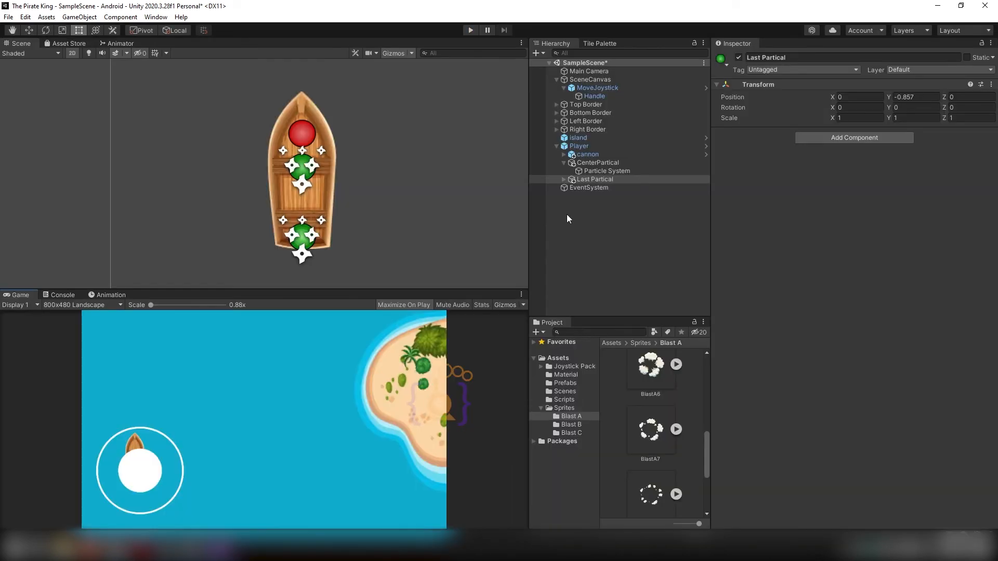
Set Simulation Space to Local on the Particle Systems under both CenterPartical and Last Partical
{"action": "left_click", "coordinate": [599, 171]}
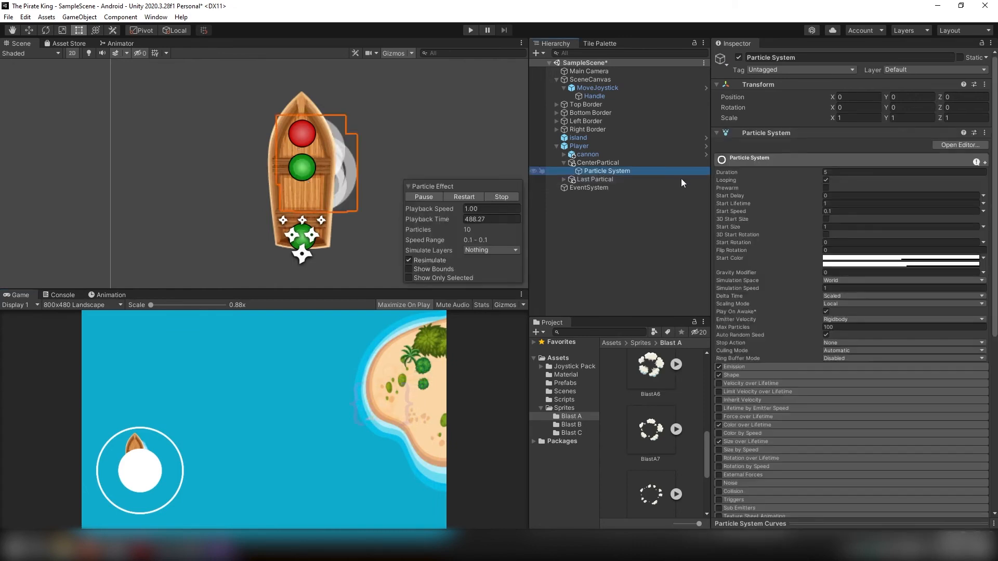
{"action": "left_click", "coordinate": [841, 281]}
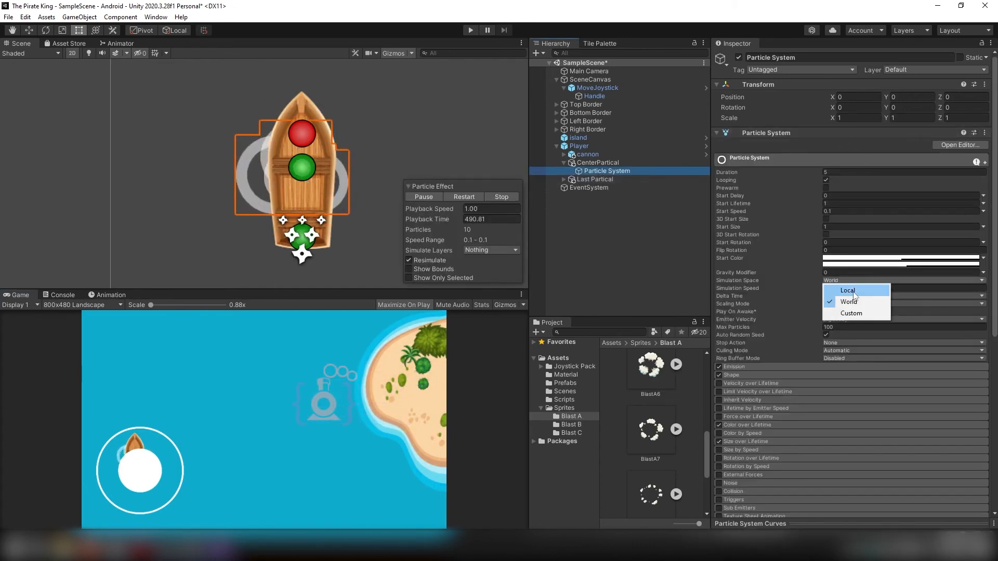
{"action": "left_click", "coordinate": [854, 292]}
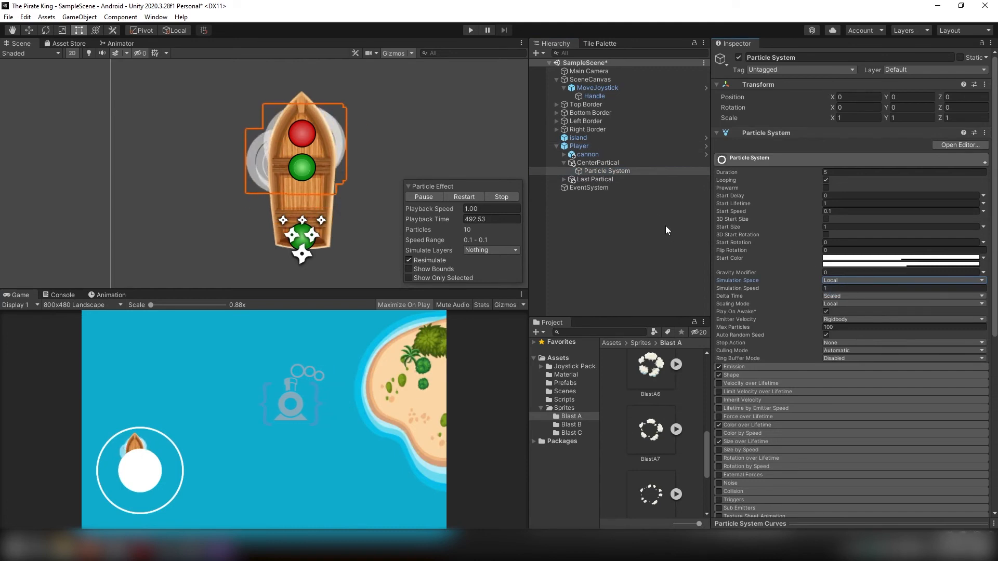
{"action": "left_click", "coordinate": [593, 179]}
{"action": "left_click", "coordinate": [564, 179]}
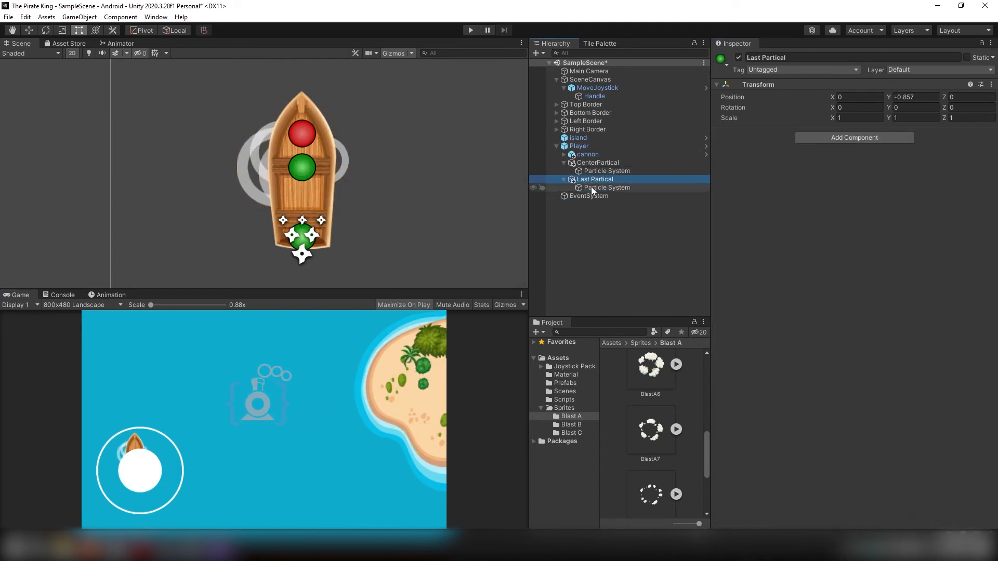
{"action": "left_click", "coordinate": [604, 187]}
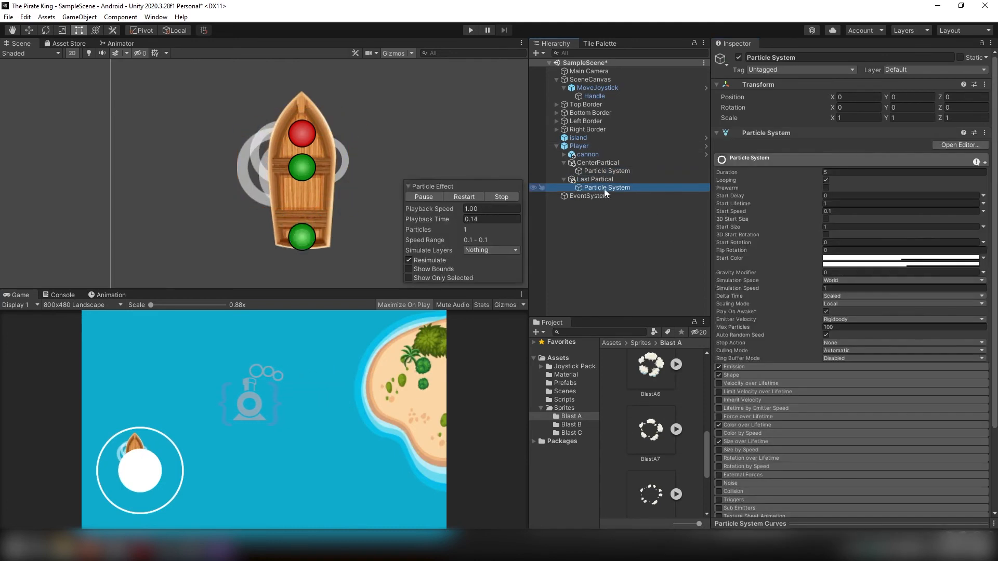
{"action": "left_click", "coordinate": [837, 281]}
{"action": "left_click", "coordinate": [840, 287]}
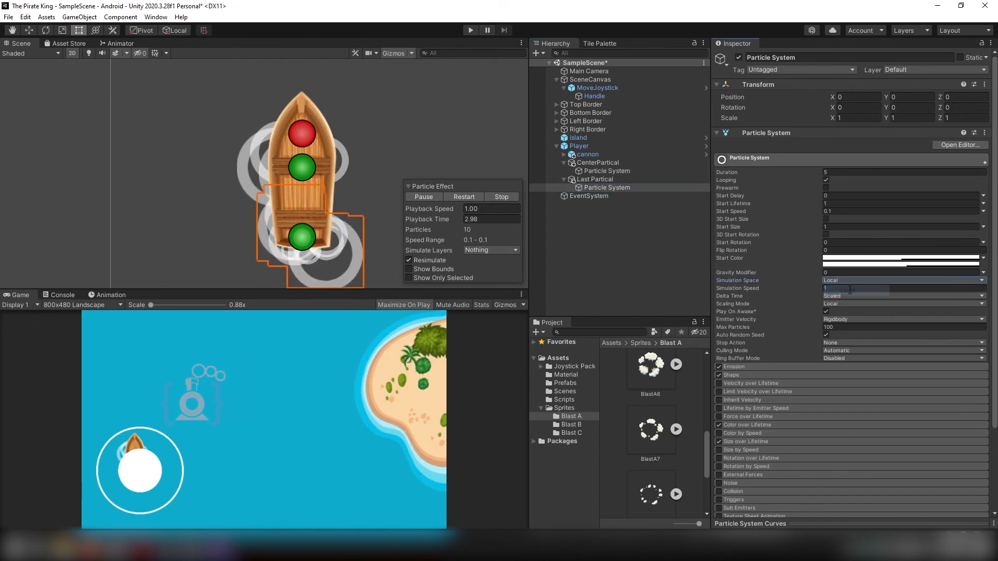
Play-test the boat with the joystick to check how the Local-space wave particles move, and stop the game
{"action": "left_click", "coordinate": [471, 31]}
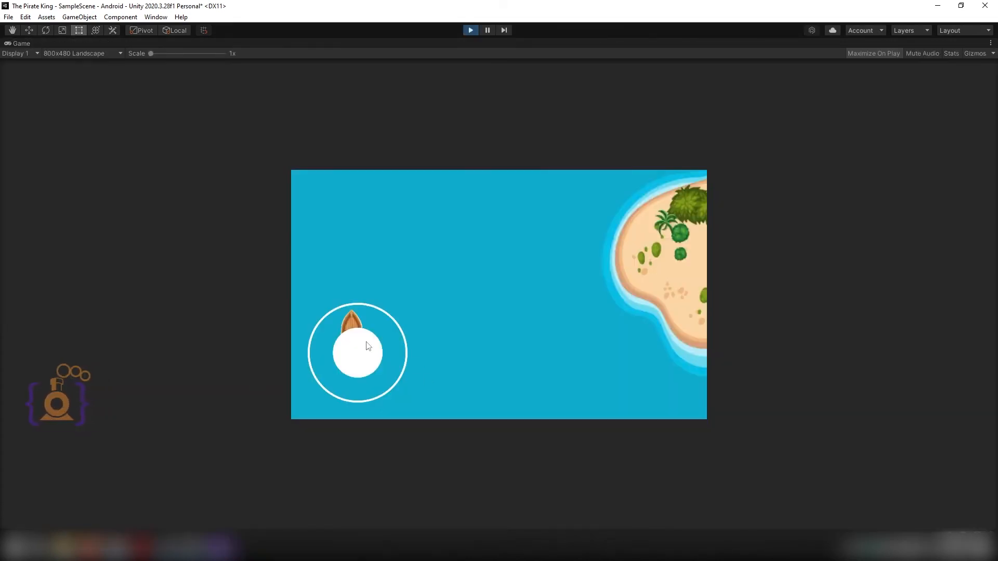
{"action": "mouse_move", "coordinate": [368, 345]}
{"action": "left_mouse_down"}
{"action": "mouse_move", "coordinate": [430, 312]}
{"action": "mouse_move", "coordinate": [472, 332]}
{"action": "mouse_move", "coordinate": [407, 275]}
{"action": "mouse_move", "coordinate": [361, 373]}
{"action": "mouse_move", "coordinate": [370, 388]}
{"action": "mouse_move", "coordinate": [285, 329]}
{"action": "mouse_move", "coordinate": [435, 355]}
{"action": "mouse_move", "coordinate": [403, 306]}
{"action": "mouse_move", "coordinate": [347, 363]}
{"action": "mouse_move", "coordinate": [370, 418]}
{"action": "mouse_move", "coordinate": [341, 364]}
{"action": "mouse_move", "coordinate": [434, 353]}
{"action": "mouse_move", "coordinate": [333, 336]}
{"action": "mouse_move", "coordinate": [413, 401]}
{"action": "mouse_move", "coordinate": [297, 350]}
{"action": "mouse_move", "coordinate": [417, 298]}
{"action": "mouse_move", "coordinate": [341, 289]}
{"action": "mouse_move", "coordinate": [392, 364]}
{"action": "mouse_move", "coordinate": [280, 400]}
{"action": "mouse_move", "coordinate": [376, 435]}
{"action": "mouse_move", "coordinate": [312, 337]}
{"action": "left_mouse_up"}
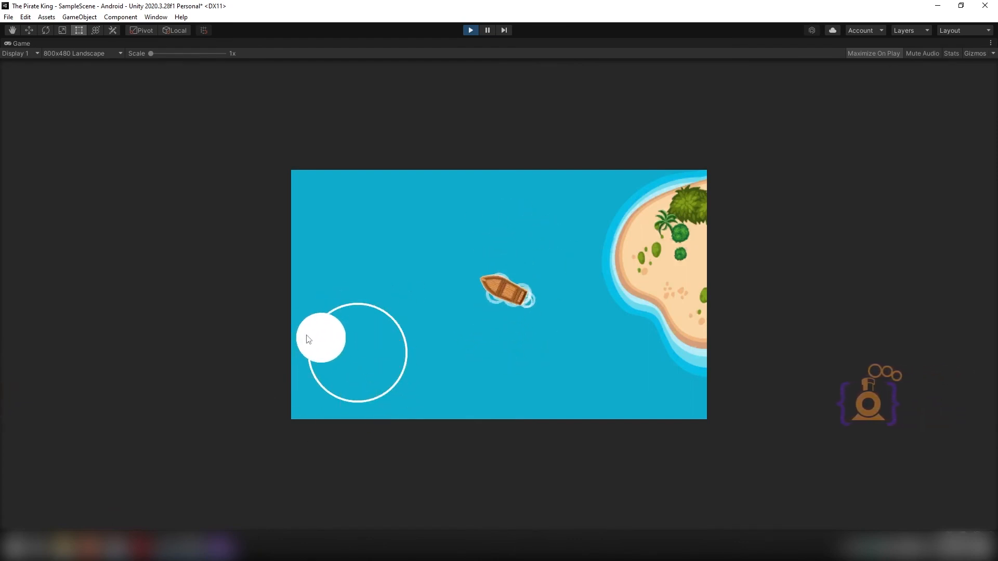
{"action": "left_click", "coordinate": [471, 30]}
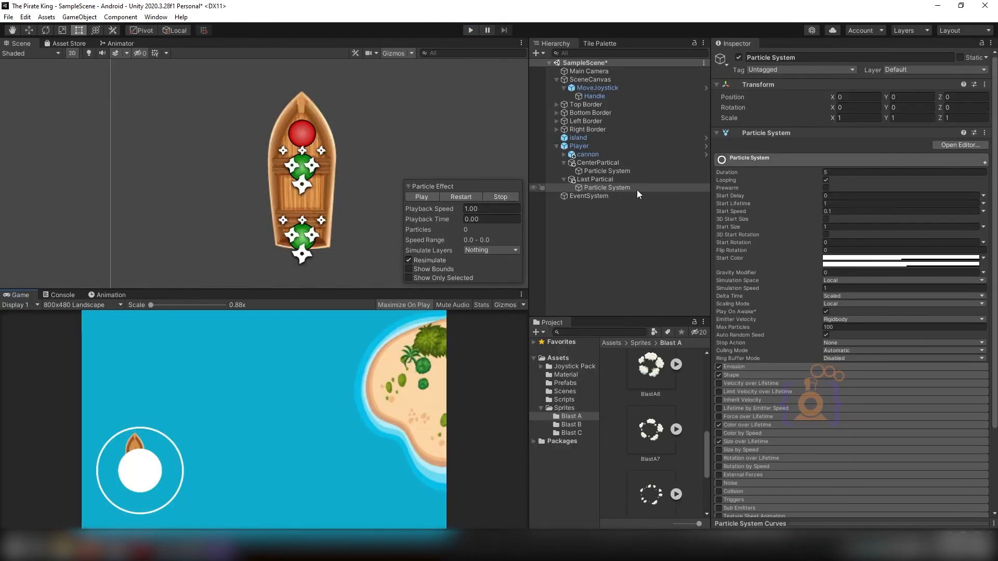
Set Simulation Space back to World on the Particle Systems under both Last Partical and CenterPartical
{"action": "left_click", "coordinate": [837, 281]}
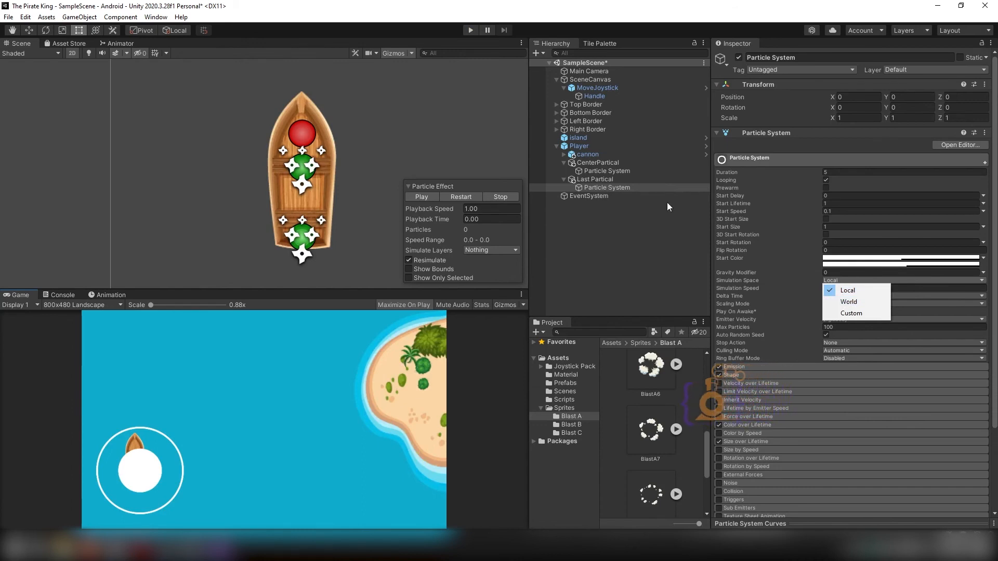
{"action": "left_click", "coordinate": [852, 302]}
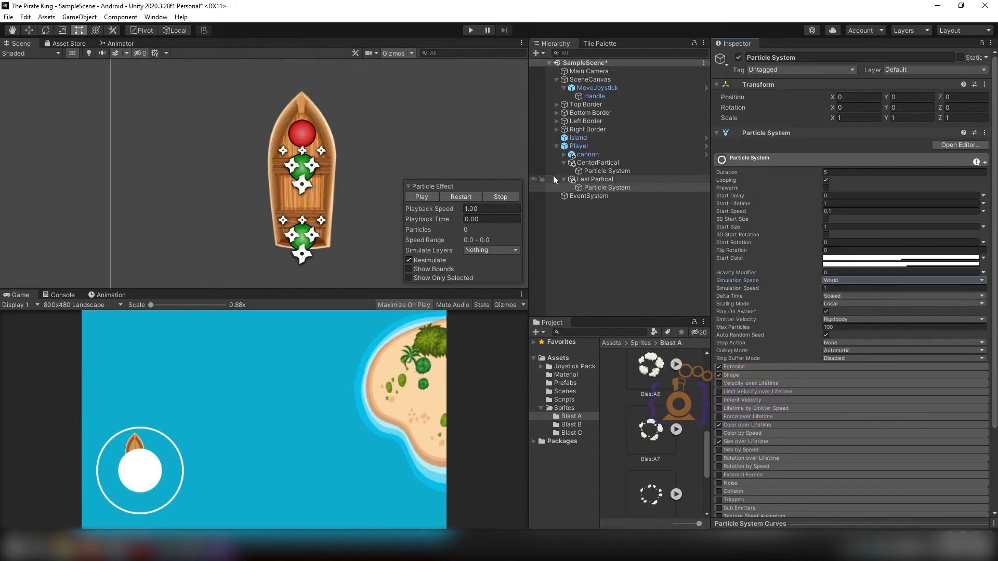
{"action": "left_click", "coordinate": [600, 171]}
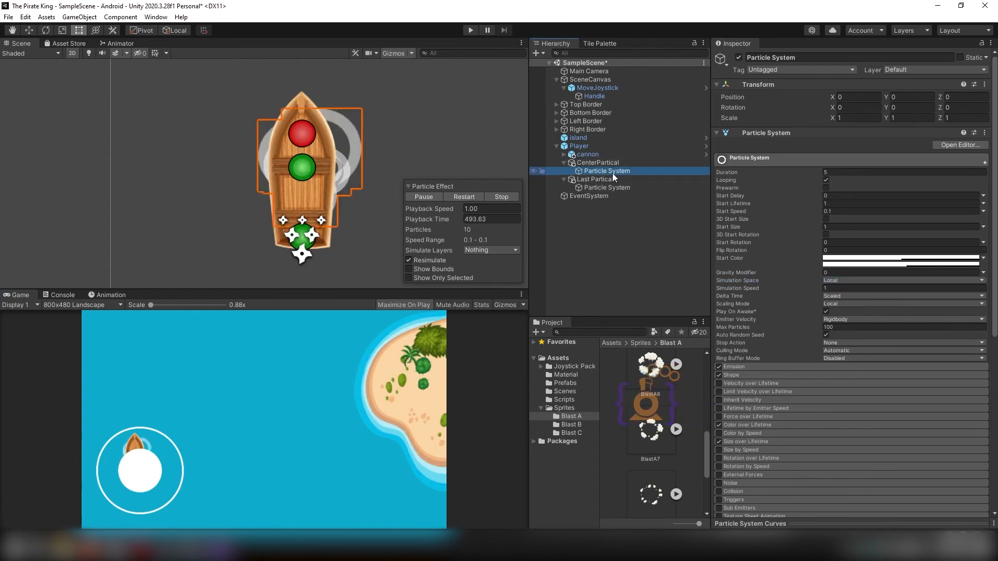
{"action": "left_click", "coordinate": [836, 280]}
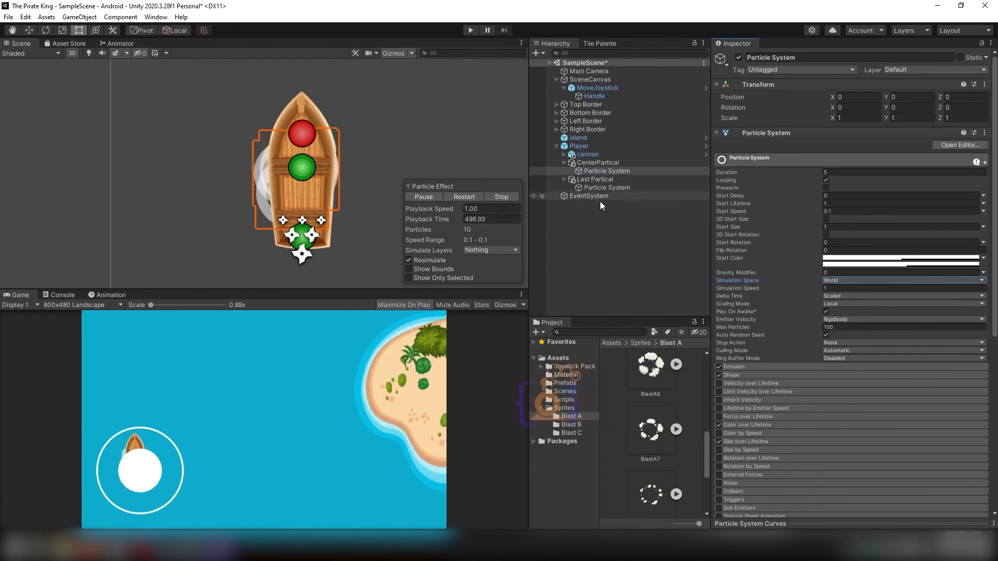
Play-test the boat with the joystick to check the World-space wave trail, and stop the game
{"action": "left_click", "coordinate": [469, 30]}
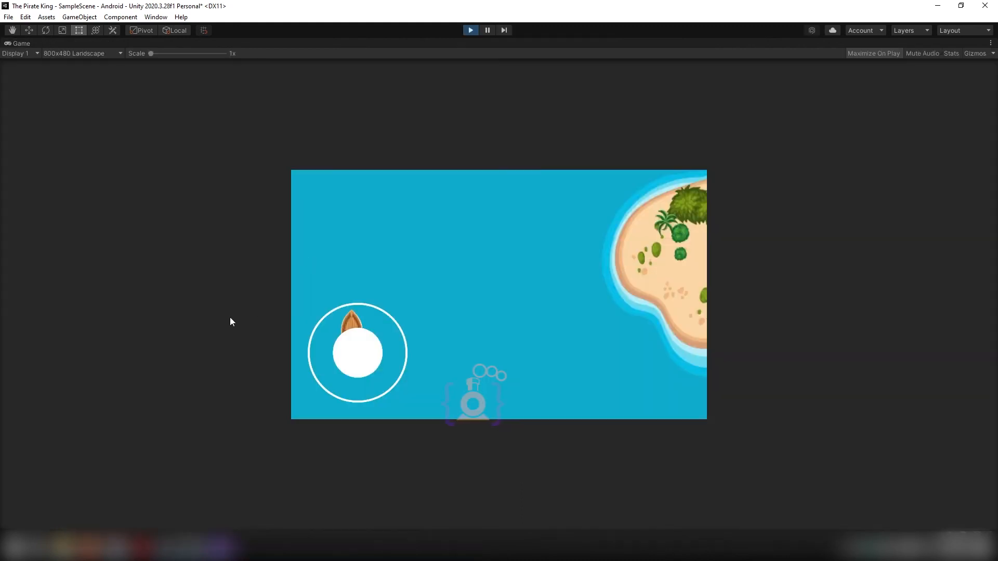
{"action": "mouse_move", "coordinate": [357, 353]}
{"action": "left_mouse_down"}
{"action": "mouse_move", "coordinate": [375, 295]}
{"action": "mouse_move", "coordinate": [447, 328]}
{"action": "mouse_move", "coordinate": [483, 331]}
{"action": "mouse_move", "coordinate": [424, 237]}
{"action": "mouse_move", "coordinate": [329, 398]}
{"action": "mouse_move", "coordinate": [326, 423]}
{"action": "mouse_move", "coordinate": [173, 314]}
{"action": "mouse_move", "coordinate": [467, 358]}
{"action": "mouse_move", "coordinate": [328, 383]}
{"action": "mouse_move", "coordinate": [462, 379]}
{"action": "mouse_move", "coordinate": [349, 300]}
{"action": "mouse_move", "coordinate": [276, 379]}
{"action": "mouse_move", "coordinate": [242, 386]}
{"action": "mouse_move", "coordinate": [376, 365]}
{"action": "mouse_move", "coordinate": [385, 338]}
{"action": "left_mouse_up"}
{"action": "left_click", "coordinate": [471, 30]}
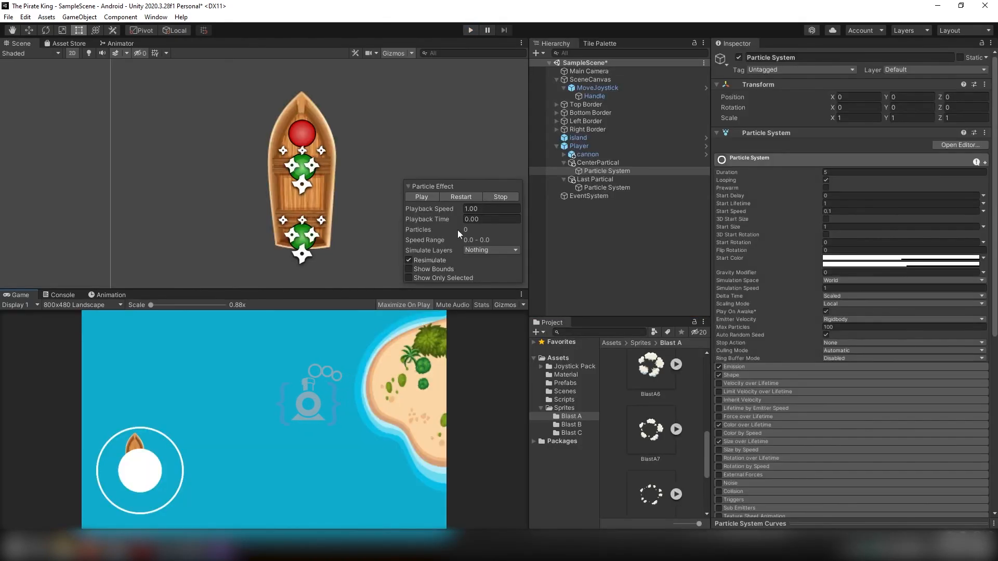
Set the first Start Color of Last Partical's Particle System to blue, 248AB7
{"action": "left_click", "coordinate": [601, 171]}
{"action": "left_click", "coordinate": [601, 187]}
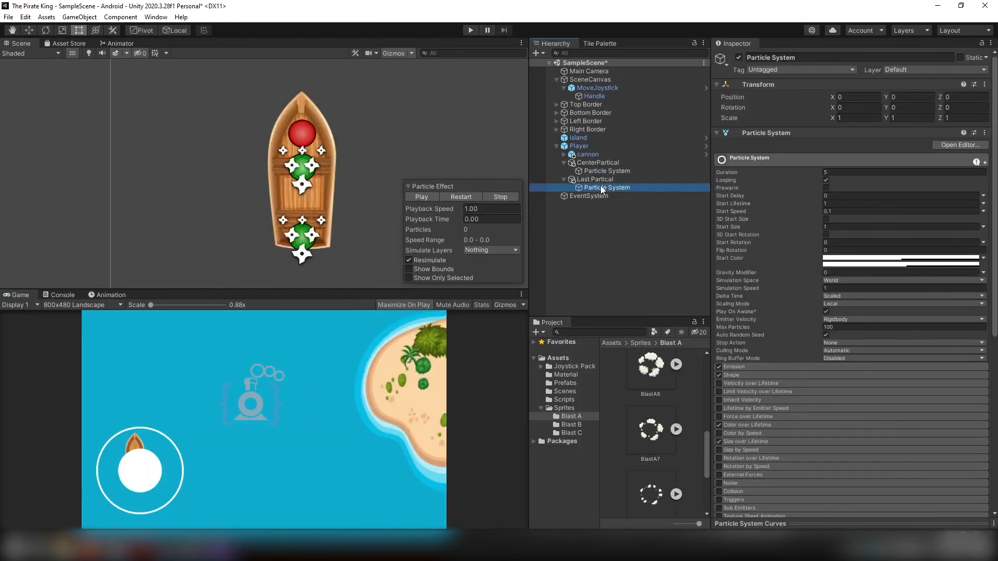
{"action": "left_click", "coordinate": [890, 258]}
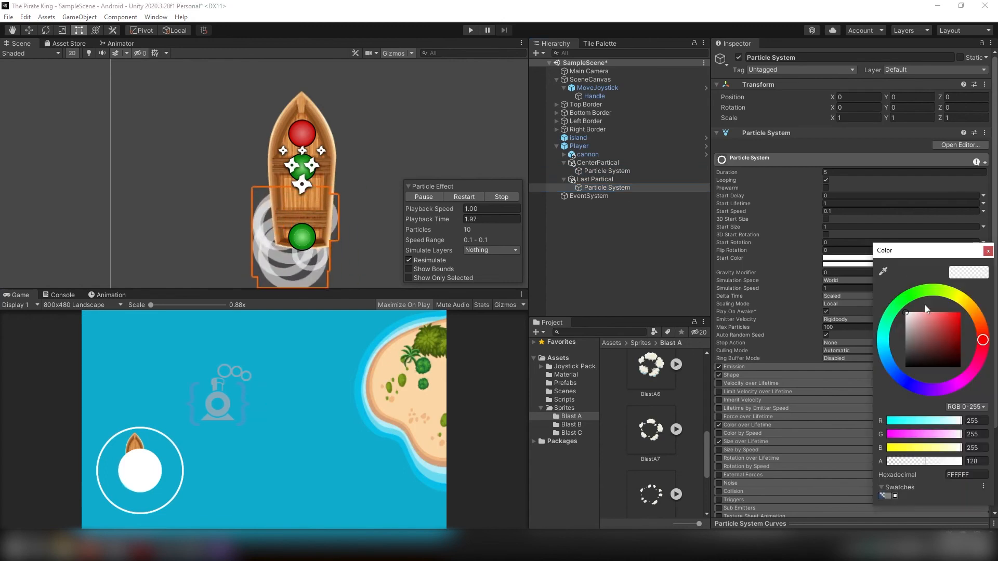
{"action": "left_click", "coordinate": [886, 355]}
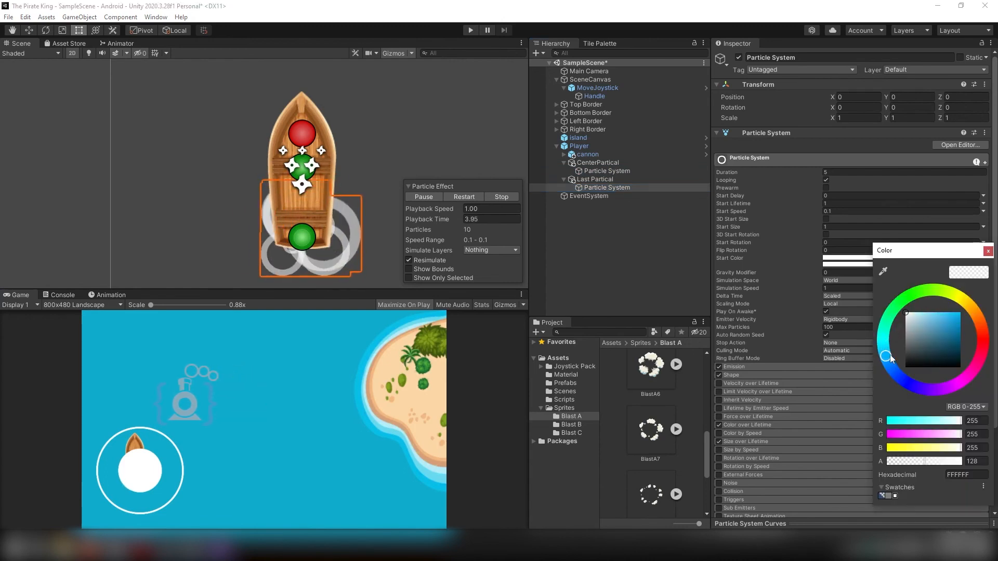
{"action": "left_click", "coordinate": [951, 329]}
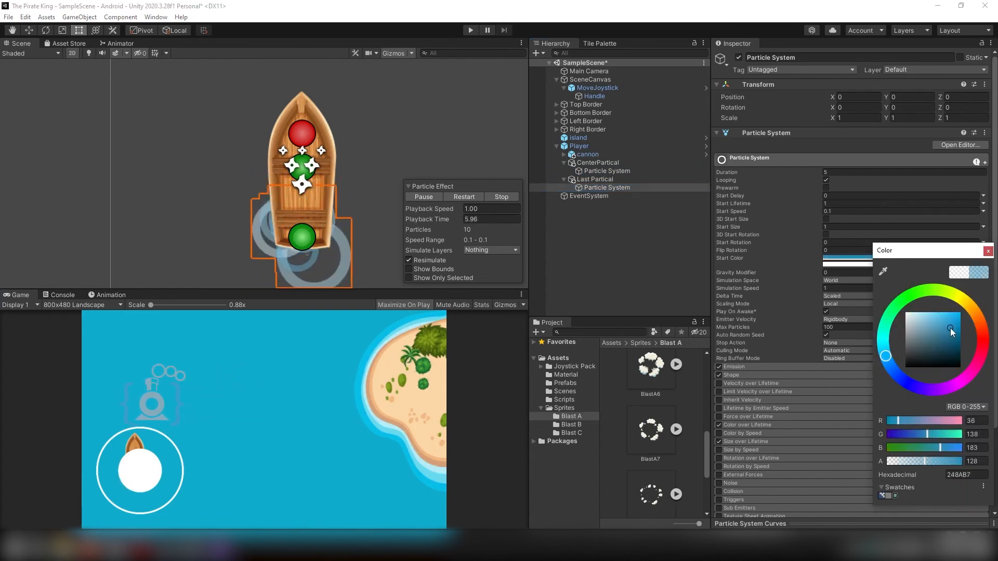
Set the second Start Color of Last Partical's Particle System to green, 4B9D55, after trying red shades
{"action": "left_click", "coordinate": [848, 264]}
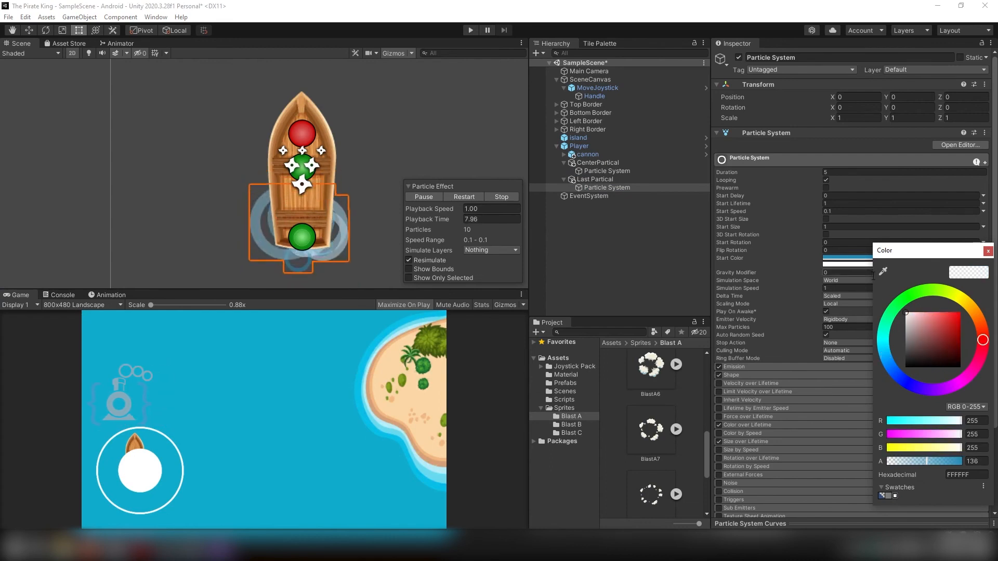
{"action": "left_click", "coordinate": [951, 329]}
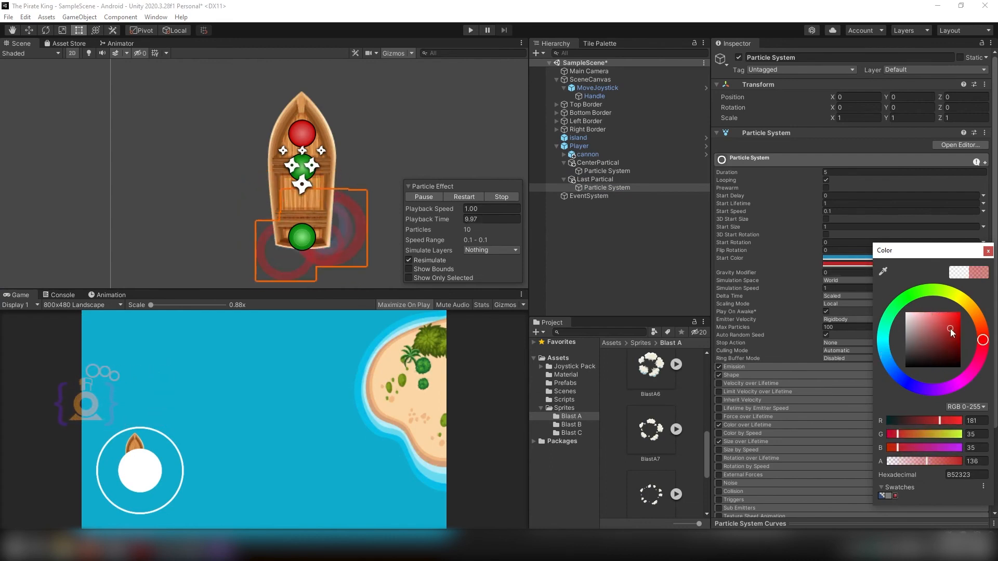
{"action": "mouse_move", "coordinate": [951, 331]}
{"action": "left_mouse_down"}
{"action": "mouse_move", "coordinate": [938, 324]}
{"action": "mouse_move", "coordinate": [935, 333]}
{"action": "left_mouse_up"}
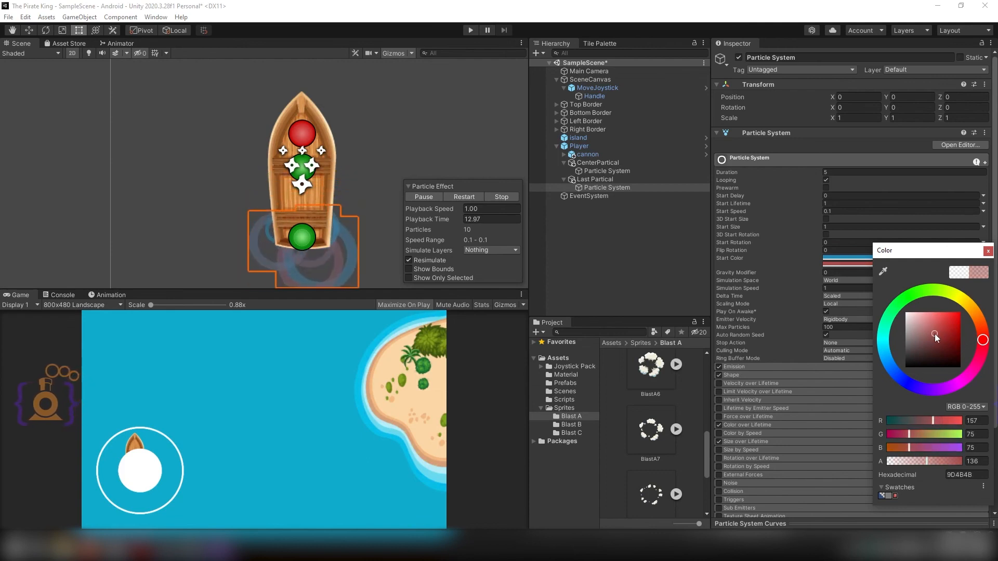
{"action": "left_click", "coordinate": [899, 303]}
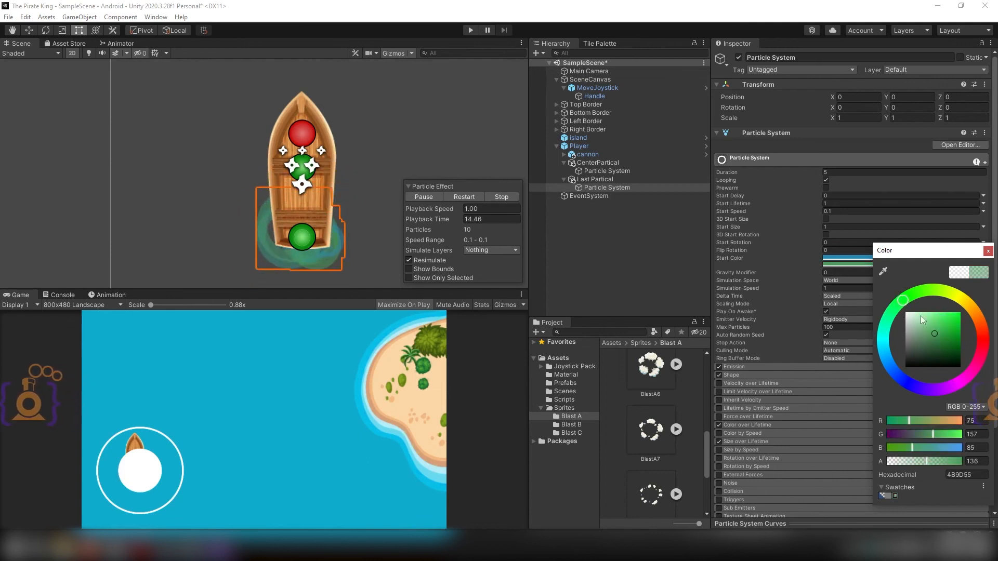
{"action": "left_click", "coordinate": [989, 251]}
Play-test the boat with the joystick to check the blue and green rear wave trail, and stop the game
{"action": "left_click", "coordinate": [471, 29]}
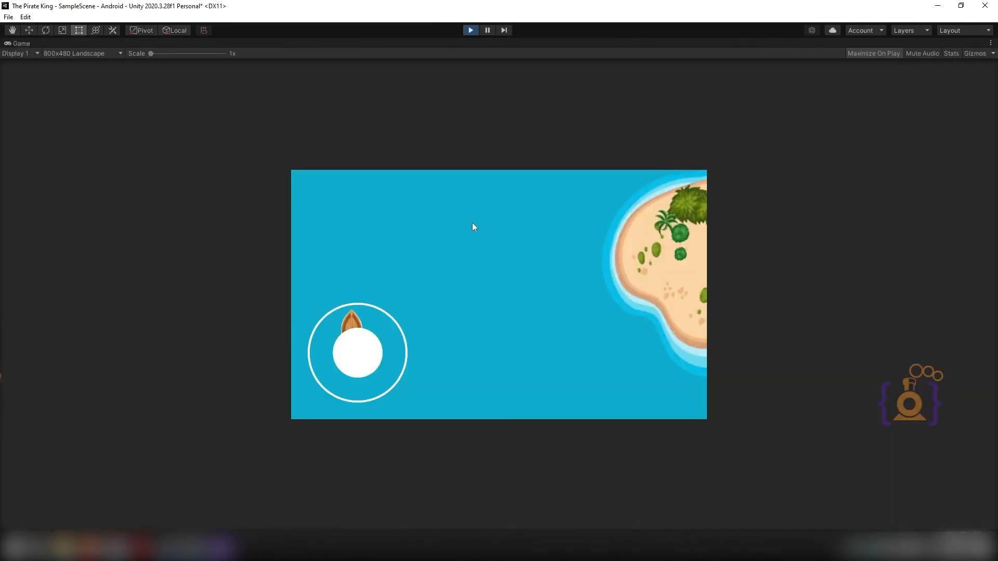
{"action": "mouse_move", "coordinate": [358, 351]}
{"action": "left_mouse_down"}
{"action": "mouse_move", "coordinate": [429, 330]}
{"action": "mouse_move", "coordinate": [441, 293]}
{"action": "mouse_move", "coordinate": [325, 319]}
{"action": "mouse_move", "coordinate": [370, 390]}
{"action": "mouse_move", "coordinate": [315, 430]}
{"action": "mouse_move", "coordinate": [325, 350]}
{"action": "mouse_move", "coordinate": [405, 347]}
{"action": "mouse_move", "coordinate": [354, 328]}
{"action": "mouse_move", "coordinate": [325, 369]}
{"action": "mouse_move", "coordinate": [385, 391]}
{"action": "mouse_move", "coordinate": [280, 415]}
{"action": "mouse_move", "coordinate": [392, 336]}
{"action": "mouse_move", "coordinate": [420, 284]}
{"action": "mouse_move", "coordinate": [346, 301]}
{"action": "mouse_move", "coordinate": [375, 364]}
{"action": "mouse_move", "coordinate": [369, 440]}
{"action": "mouse_move", "coordinate": [285, 400]}
{"action": "mouse_move", "coordinate": [396, 372]}
{"action": "mouse_move", "coordinate": [382, 327]}
{"action": "left_mouse_up"}
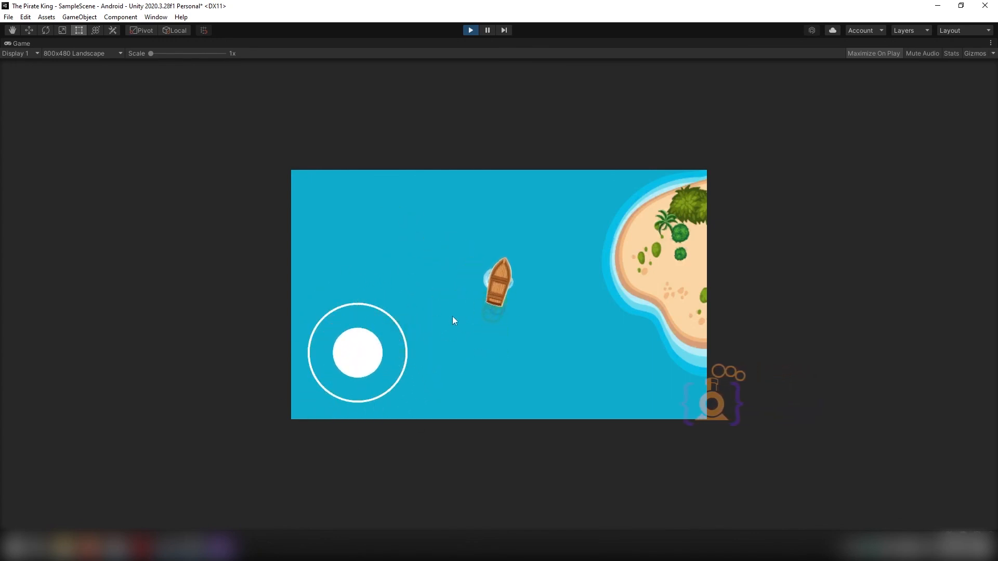
{"action": "left_click", "coordinate": [471, 30]}
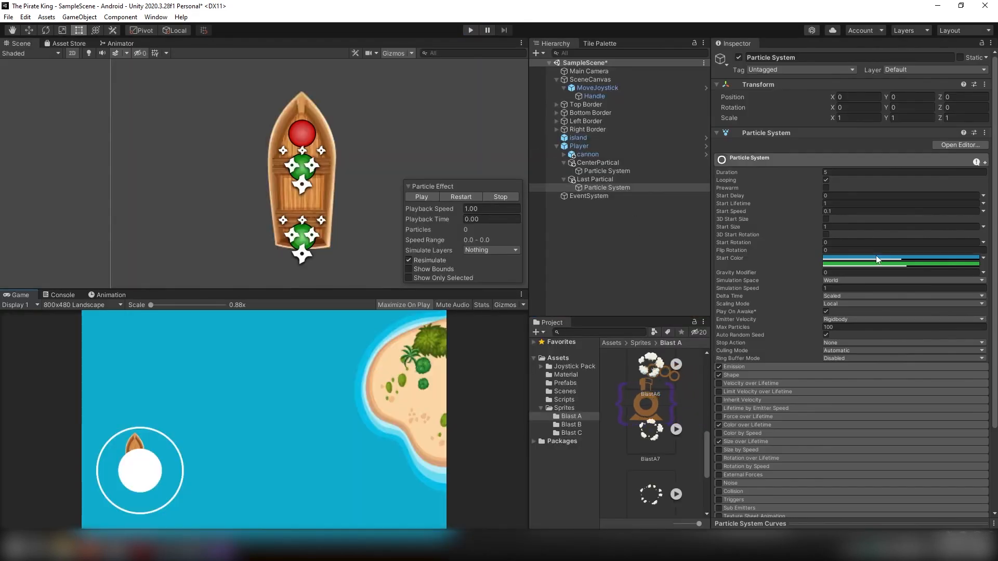
Set both Start Colors of Last Partical's Particle System to white, FFFFFF
{"action": "left_click", "coordinate": [880, 260]}
{"action": "left_click_drag", "start_coordinate": [923, 312], "coordinate": [895, 308]}
{"action": "left_click", "coordinate": [987, 249]}
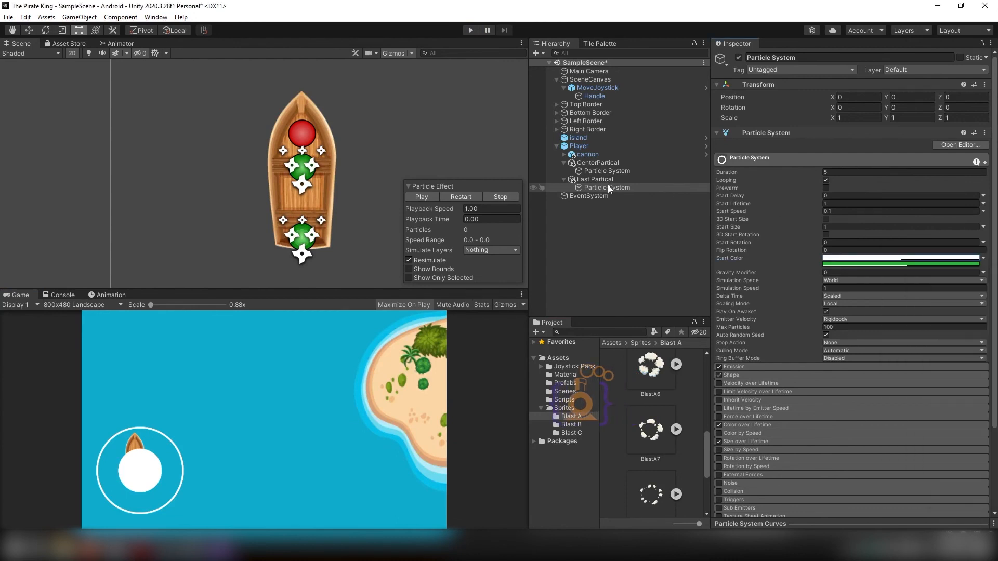
{"action": "left_click", "coordinate": [833, 265]}
{"action": "left_click_drag", "start_coordinate": [887, 337], "coordinate": [863, 318]}
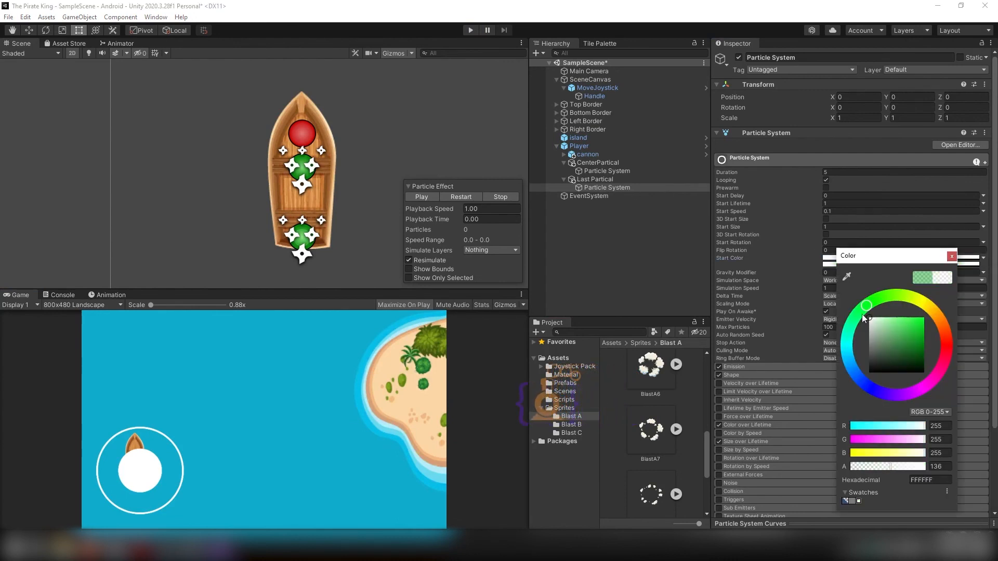
{"action": "left_click", "coordinate": [953, 256]}
Lower the alpha of the second white Start Color on Last Partical's Particle System, and deselect the object
{"action": "left_click", "coordinate": [895, 265]}
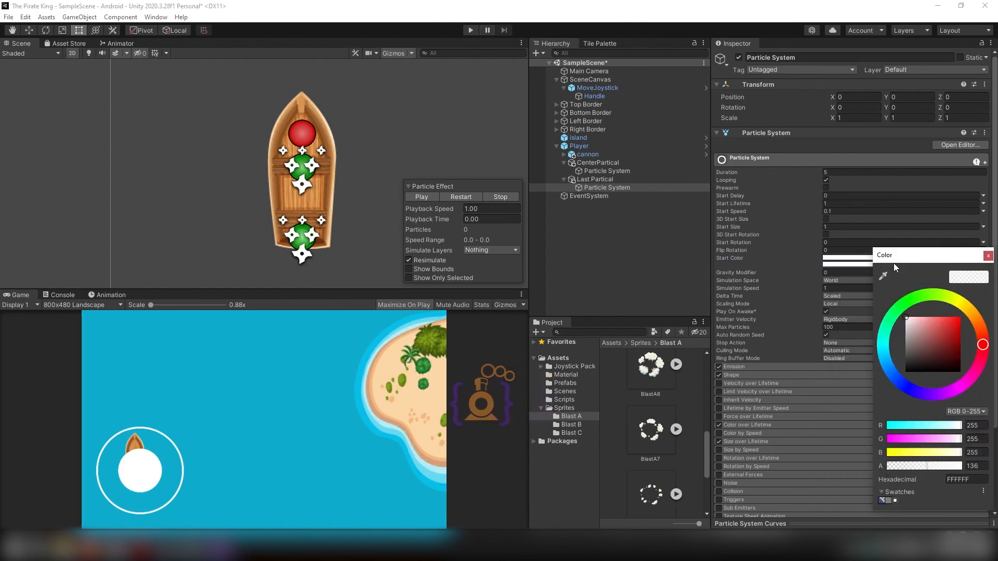
{"action": "left_click_drag", "start_coordinate": [912, 470], "coordinate": [910, 467]}
{"action": "left_click", "coordinate": [989, 256]}
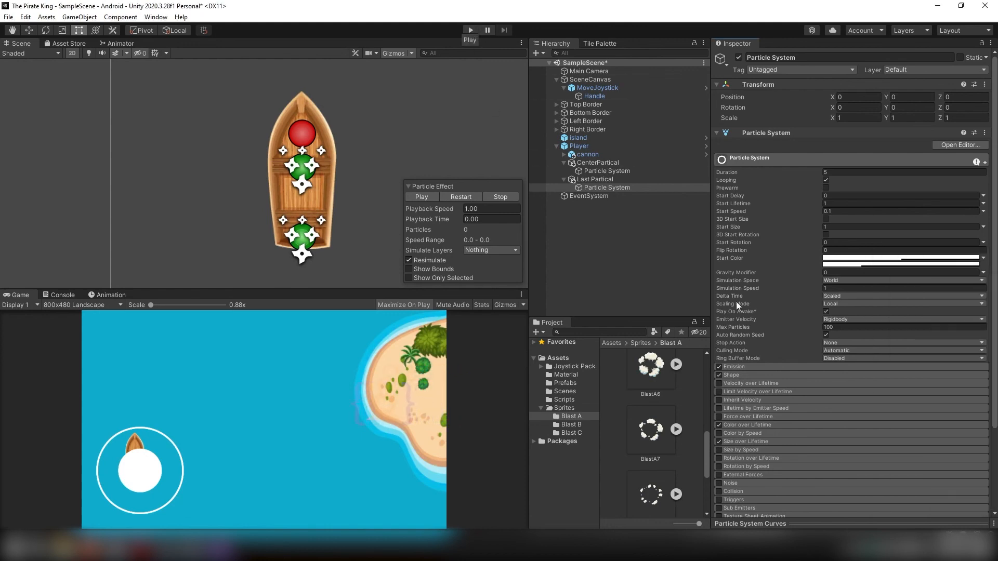
{"action": "left_click", "coordinate": [620, 254]}
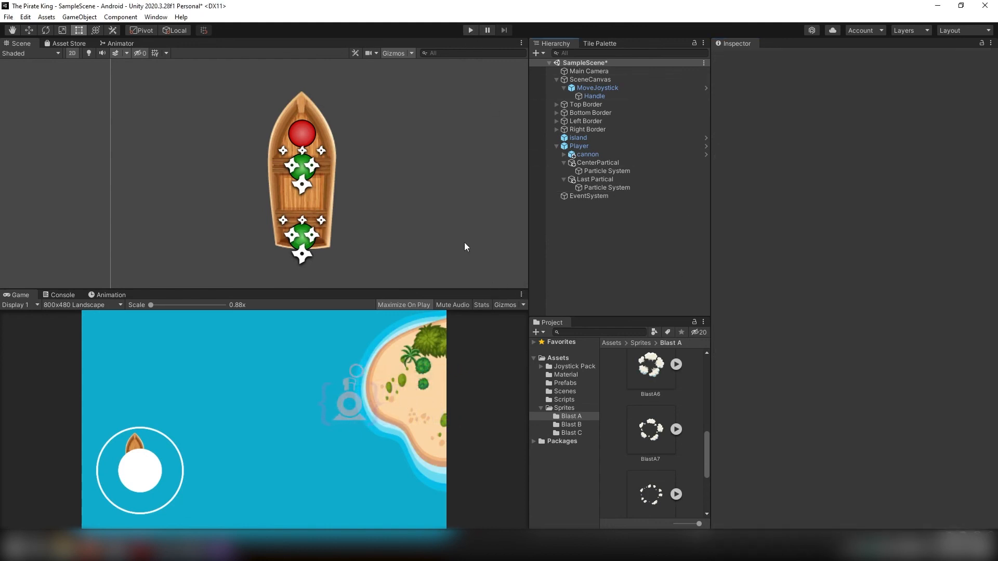